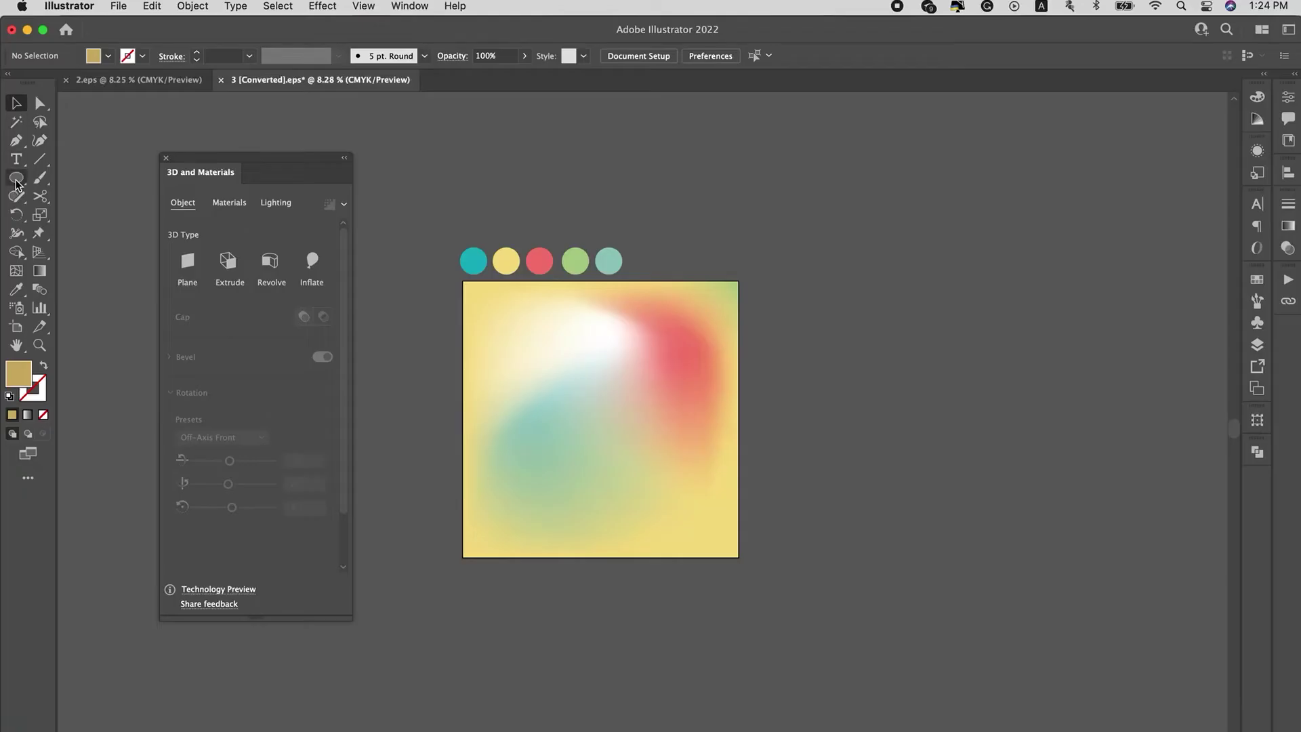
- Draw a small oval near the top of the artboard and fill it light green
left_click(17, 179)
left_click_drag(575, 330, 617, 357)
key("i")
left_click(575, 261)
key("v")
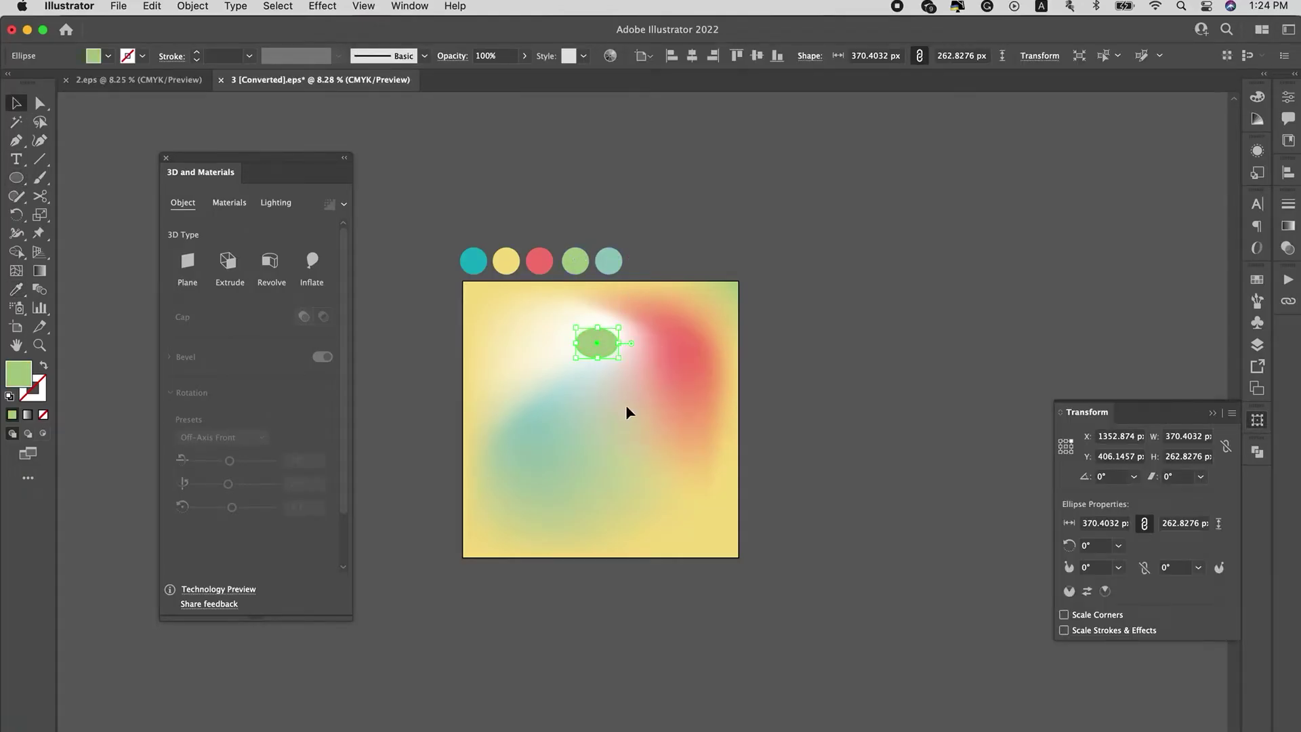
- Draw a rounded rectangle below the oval and stretch it into a tall bottle body
left_click(17, 178)
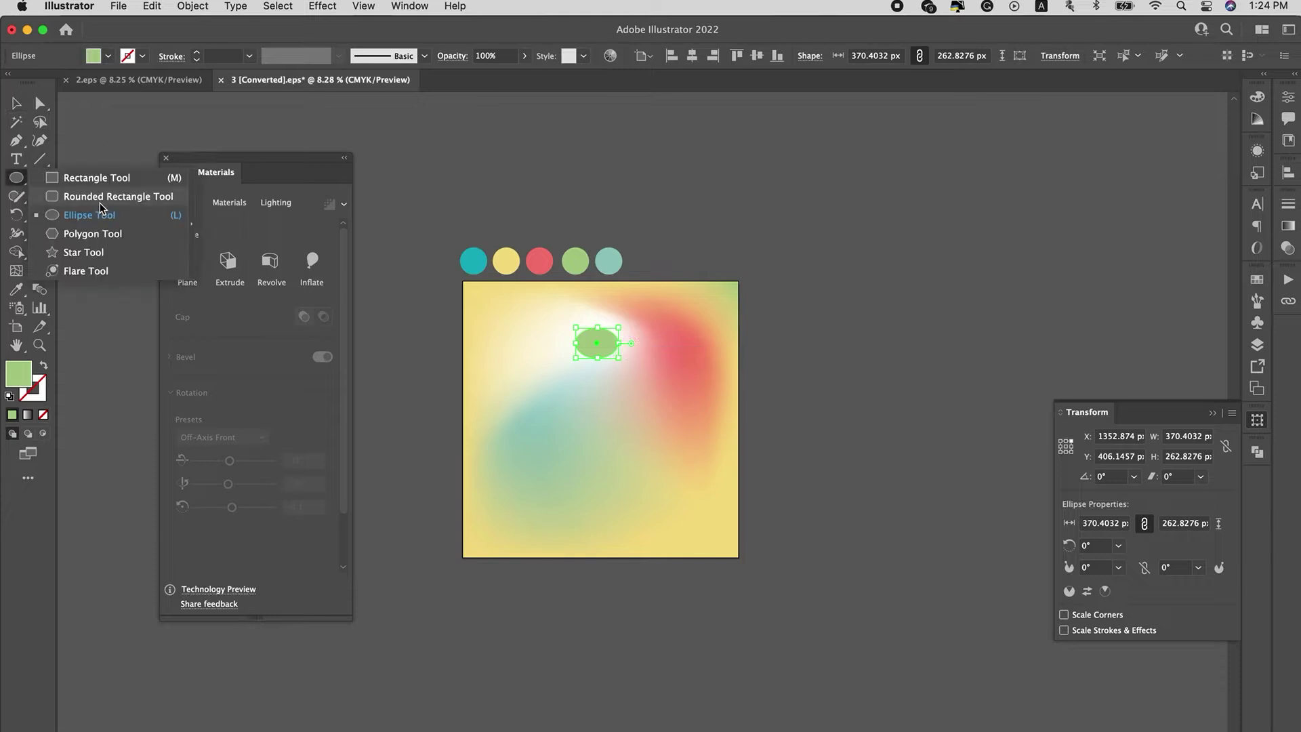
left_click(95, 200)
left_click_drag(581, 344, 614, 374)
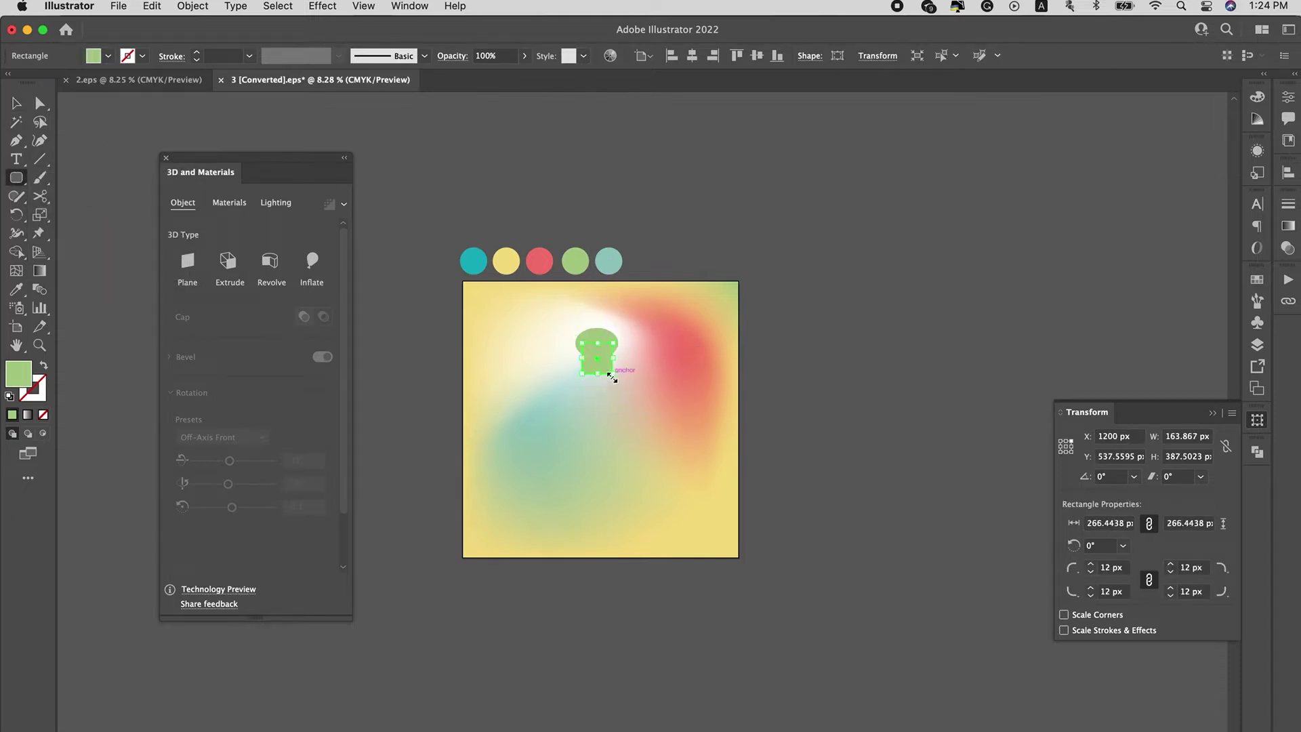
key("v")
left_click(558, 398)
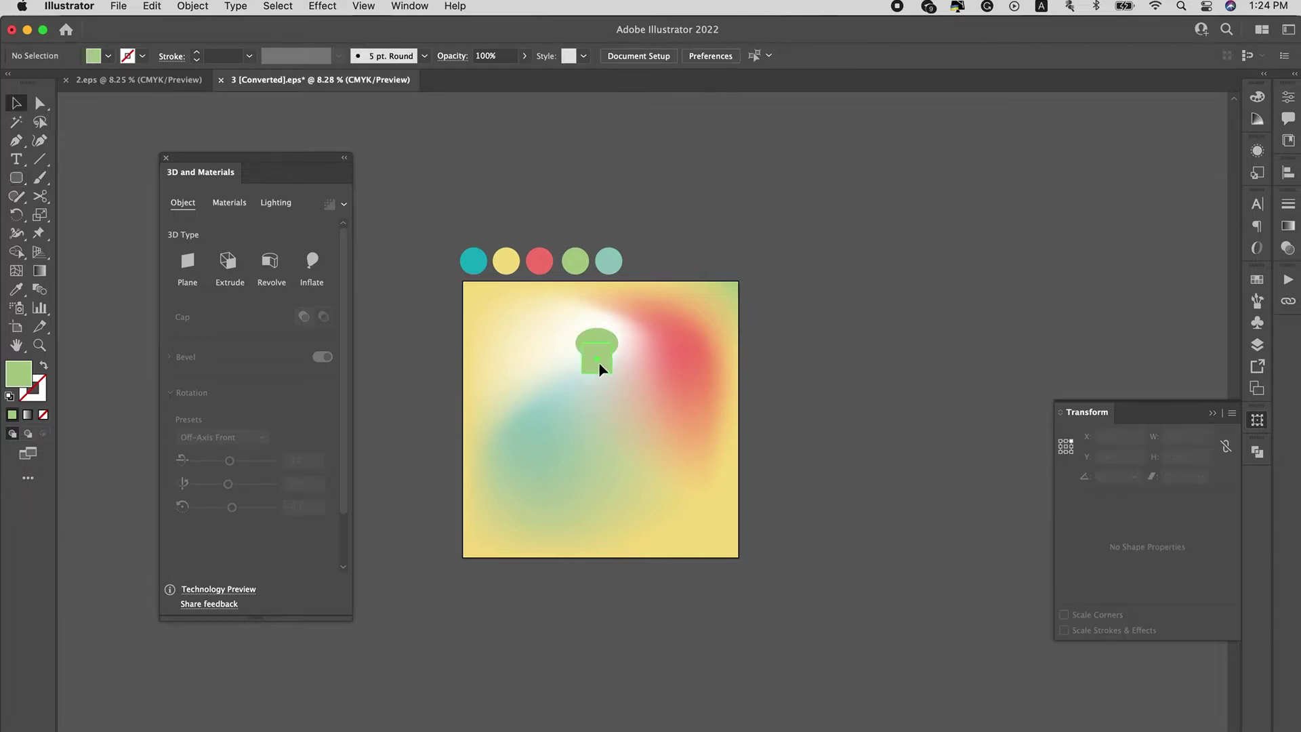
left_click_drag(599, 369, 597, 495)
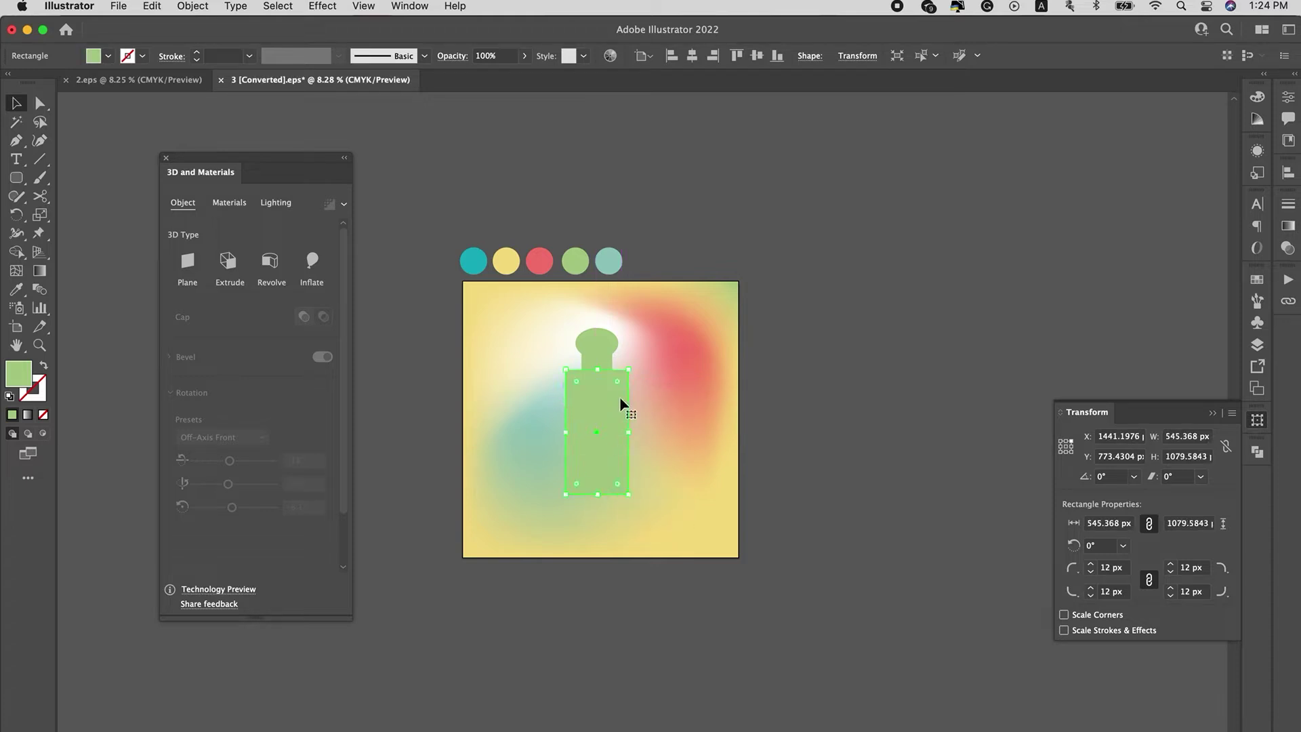
- Drag the body's top live corners inward to round them into bottle shoulders
key("a")
left_click(579, 390)
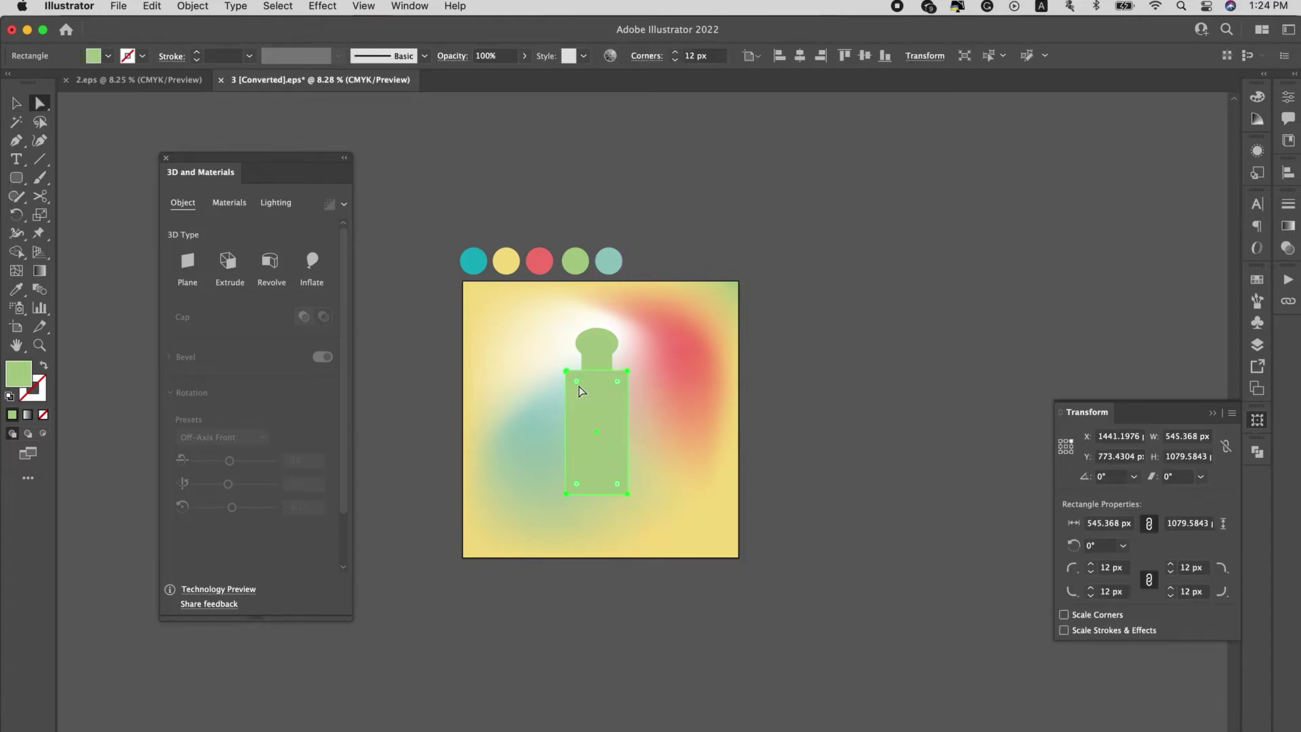
left_click_drag(617, 388, 641, 405)
left_click(667, 406)
left_click(630, 468)
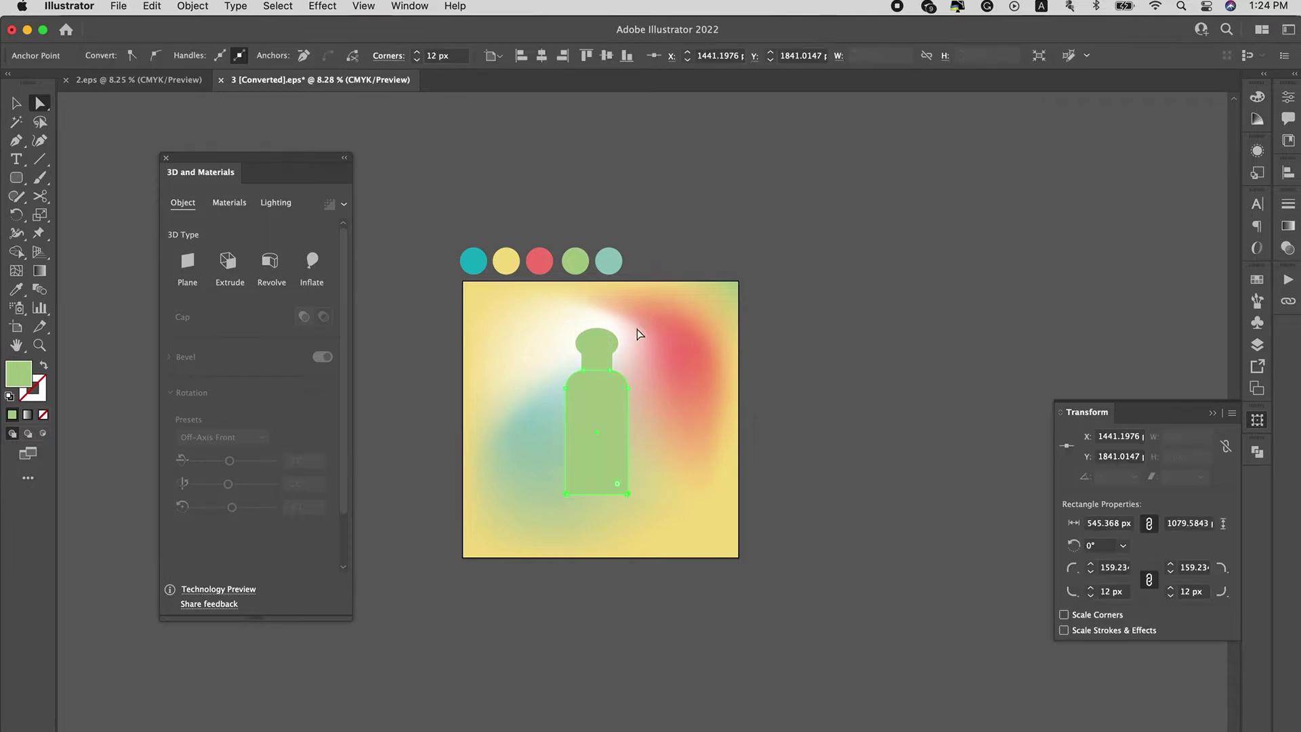
key("v")
- Resize the oval cap and move it down onto the top of the body
left_click(584, 359)
left_click_drag(618, 329, 579, 352)
left_click(694, 340)
scroll(617, 349, "up", 3)
left_click(596, 371)
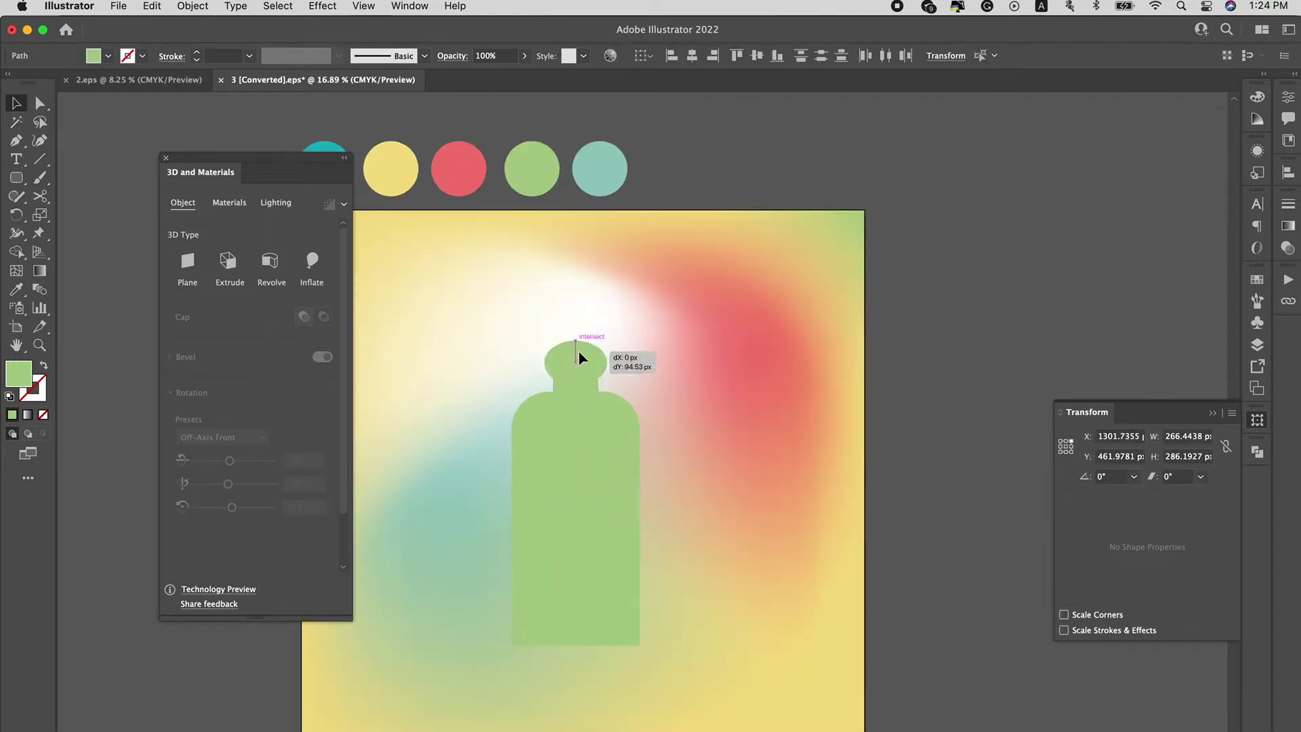
left_click(771, 362)
scroll(771, 362, "down", 3)
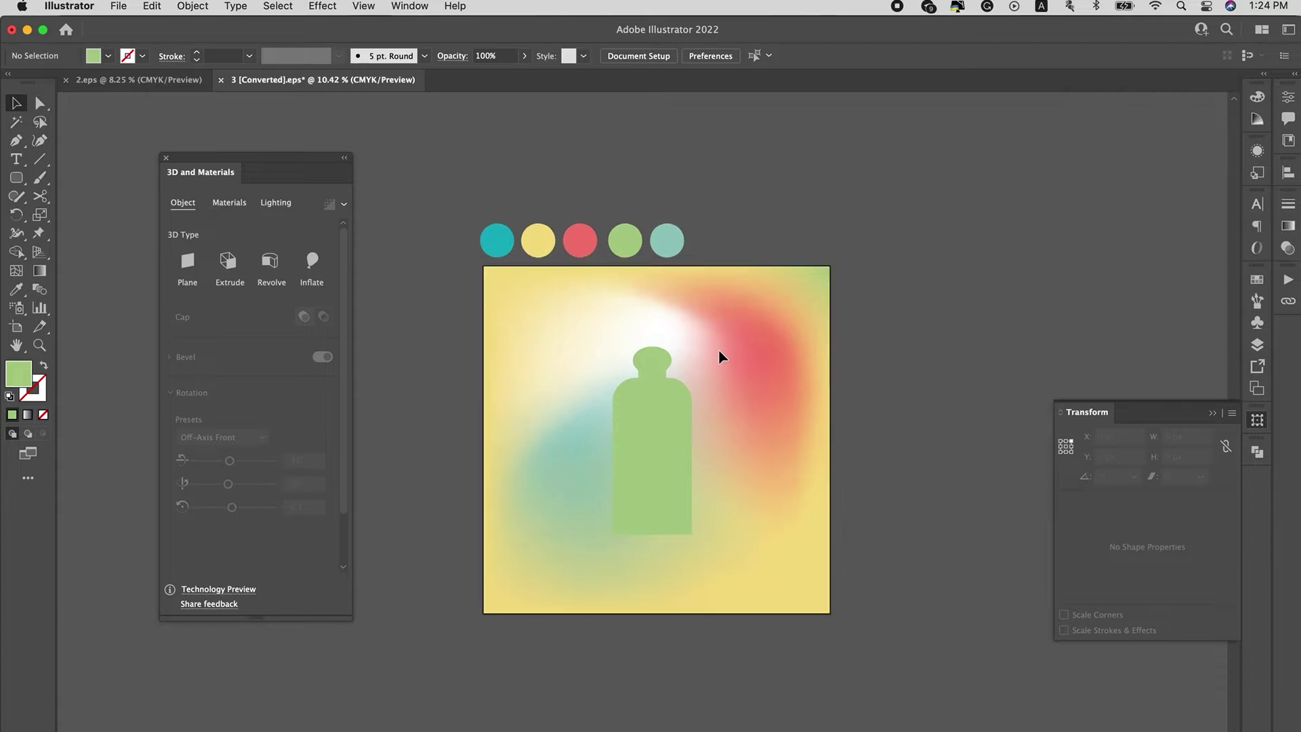
- Select the cap and body and unite them into one shape with Pathfinder
left_click(643, 472)
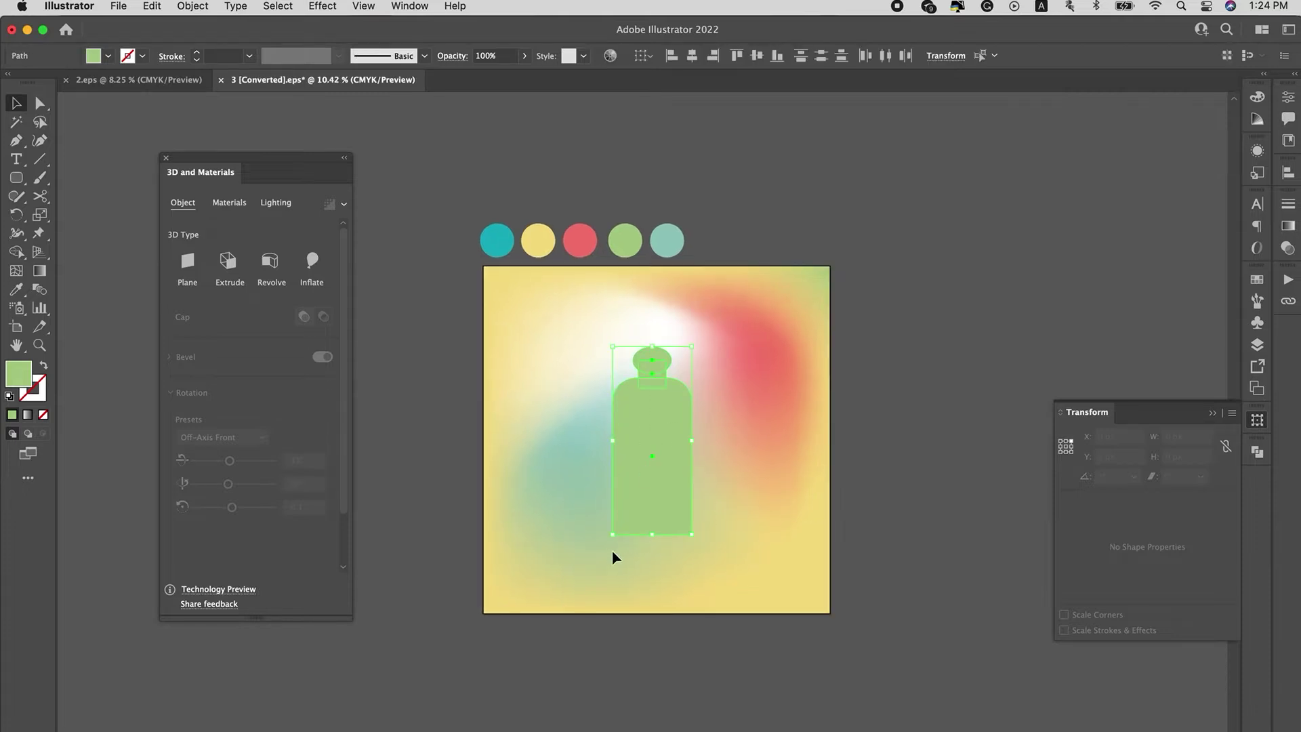
left_click(1262, 445)
left_click(1069, 485)
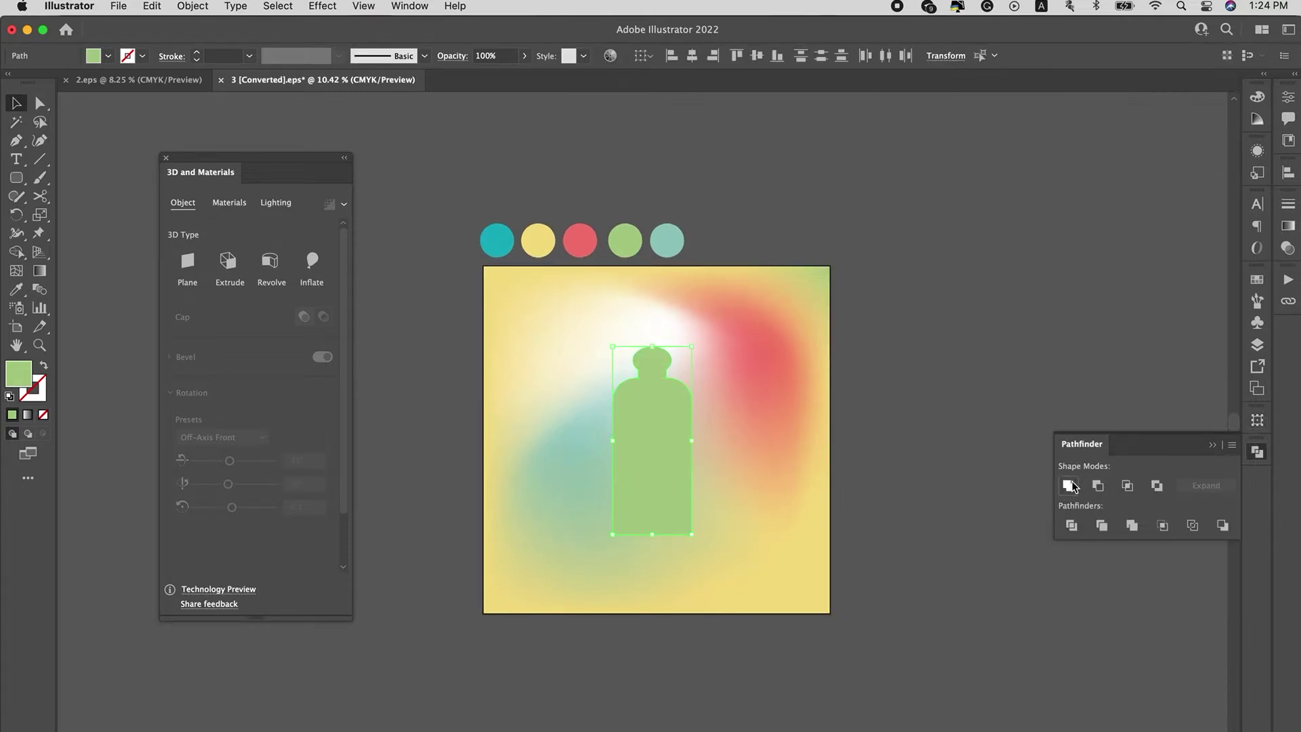
left_click(779, 452)
- Try the red swatch on the bottle, then restore its light green fill
left_click(676, 433)
key("i")
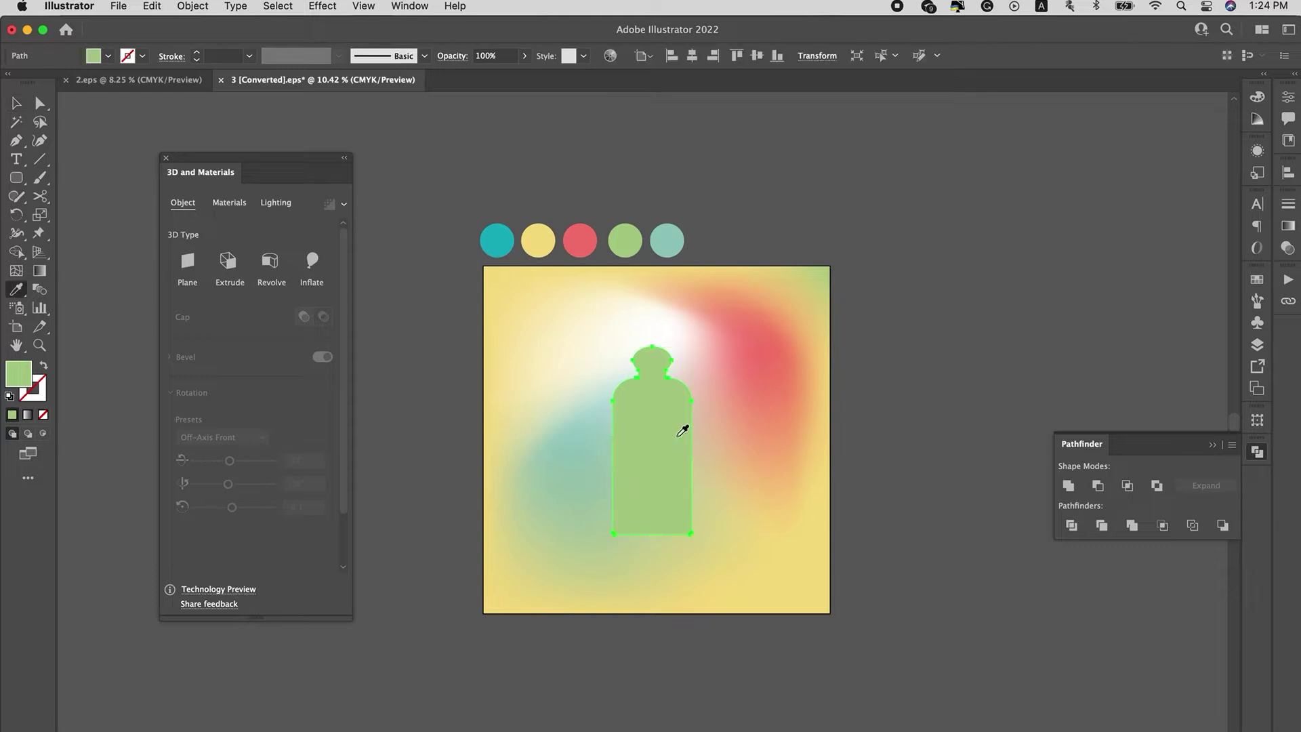
left_click(583, 241)
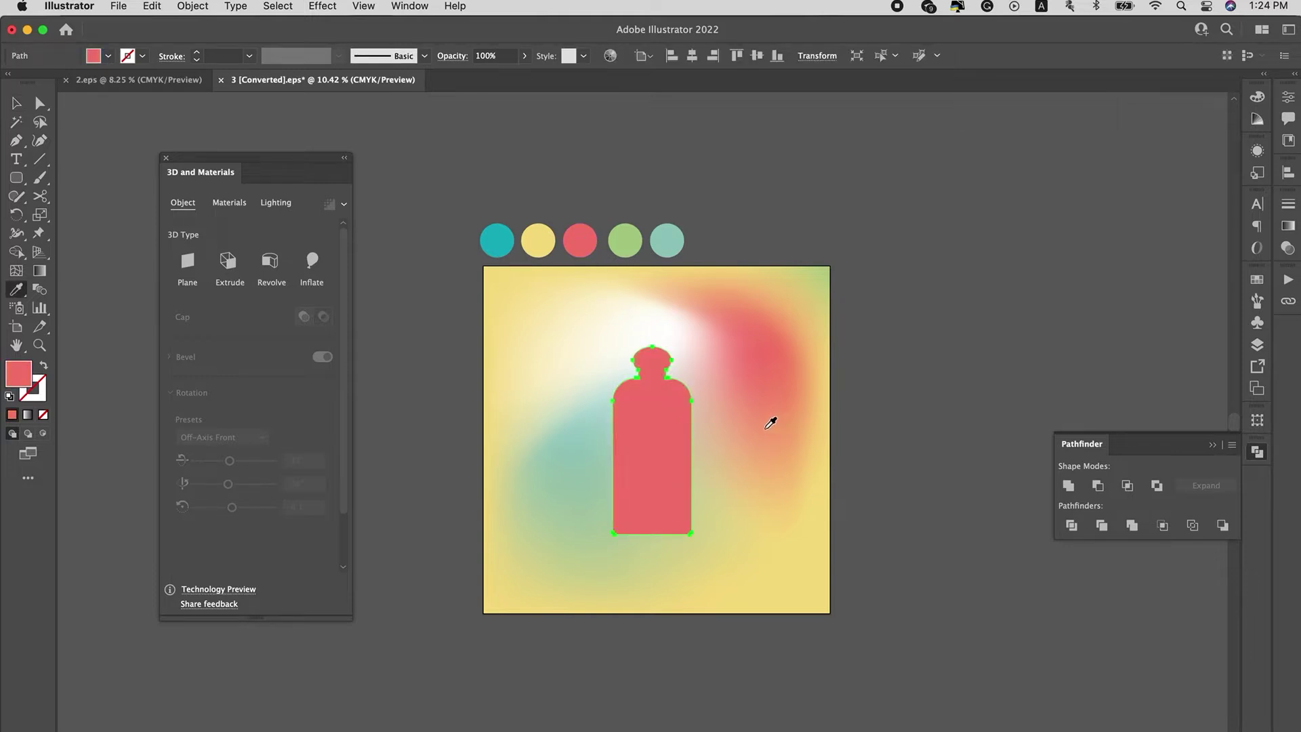
left_click(624, 240)
key("v")
left_click(779, 440)
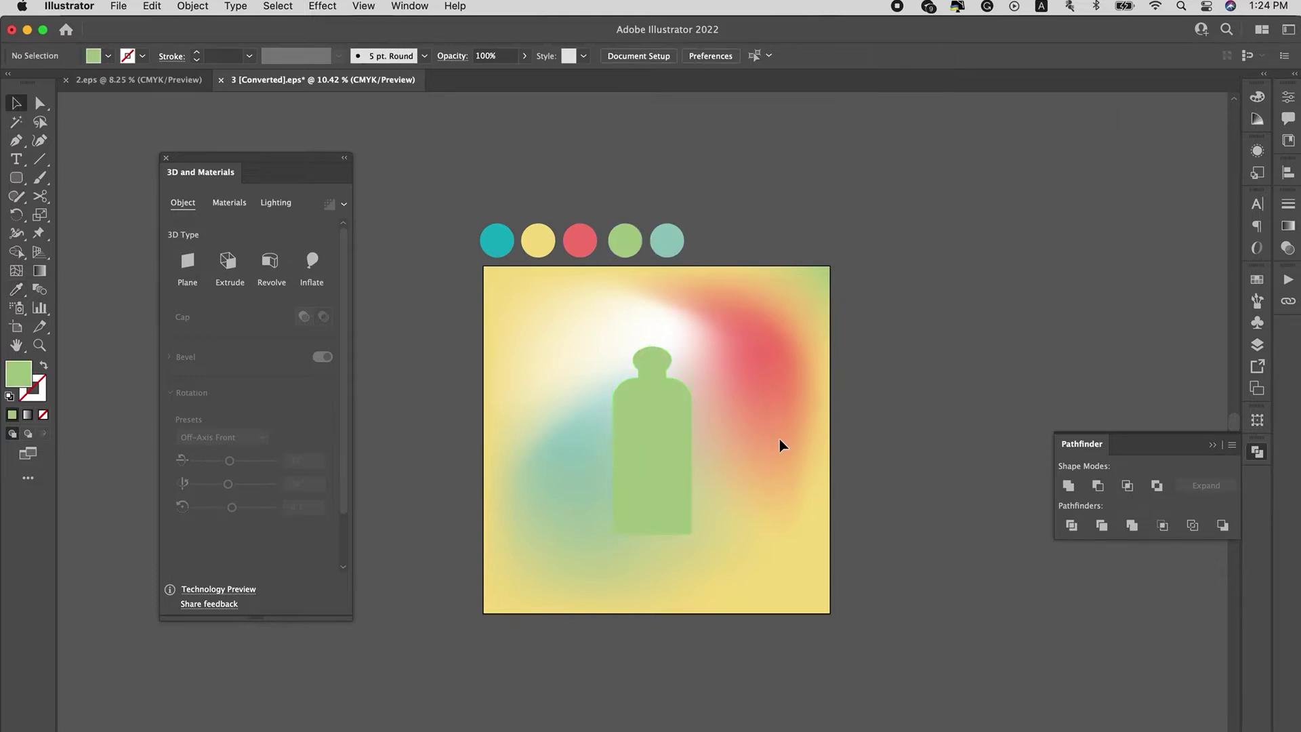
left_click(679, 453)
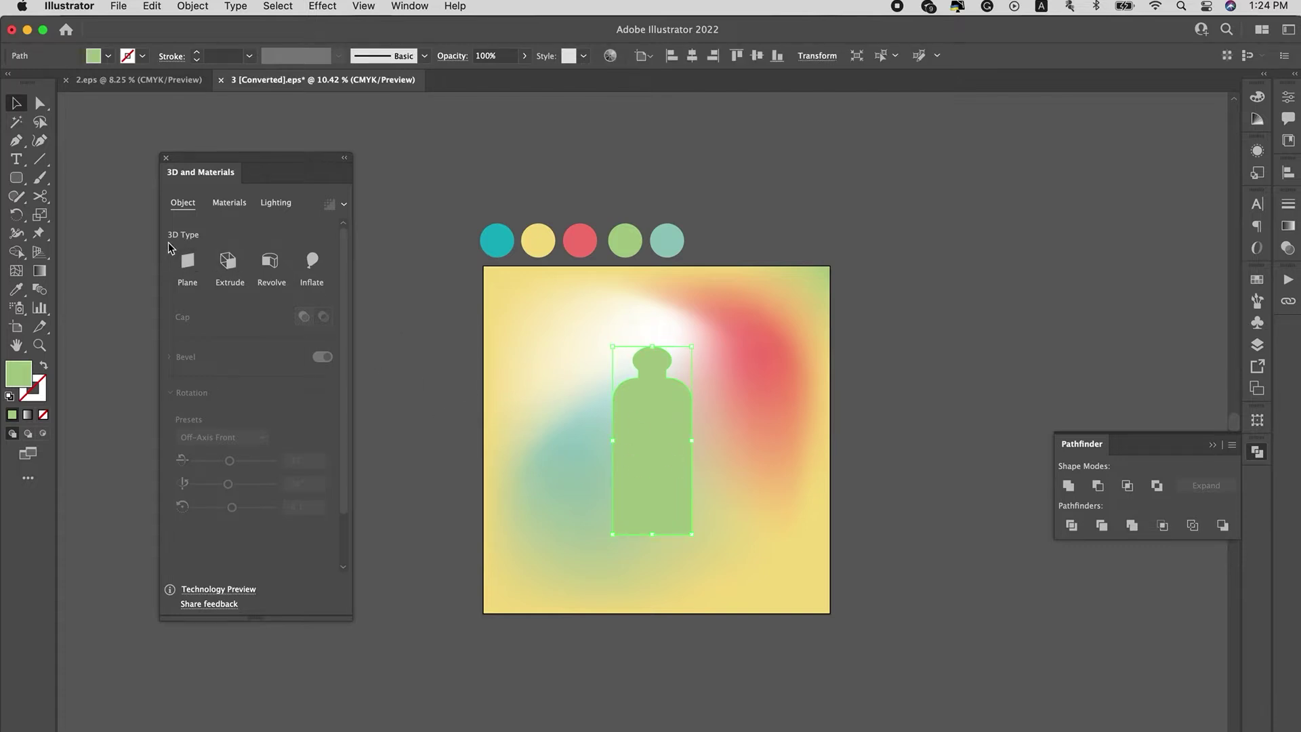
left_click(16, 177)
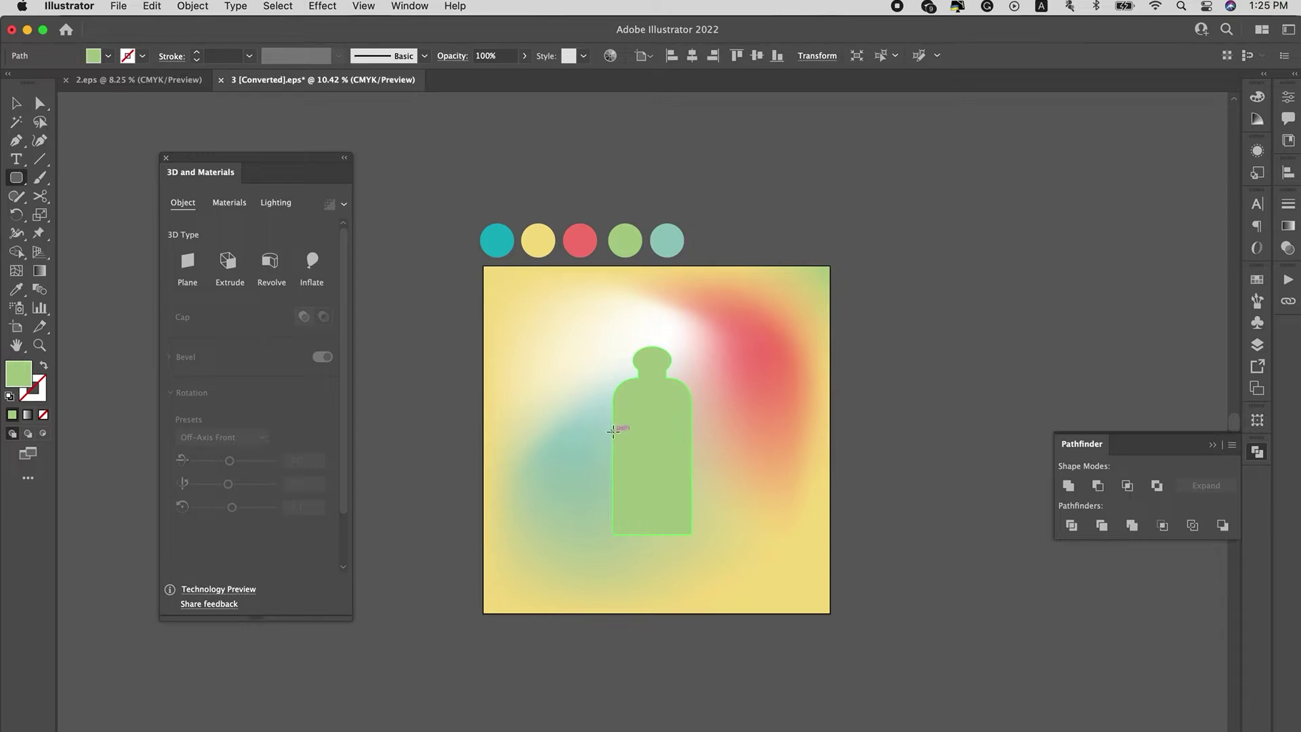
- Cut the bottle outline at its top and bottom centre and delete the right half
key("v")
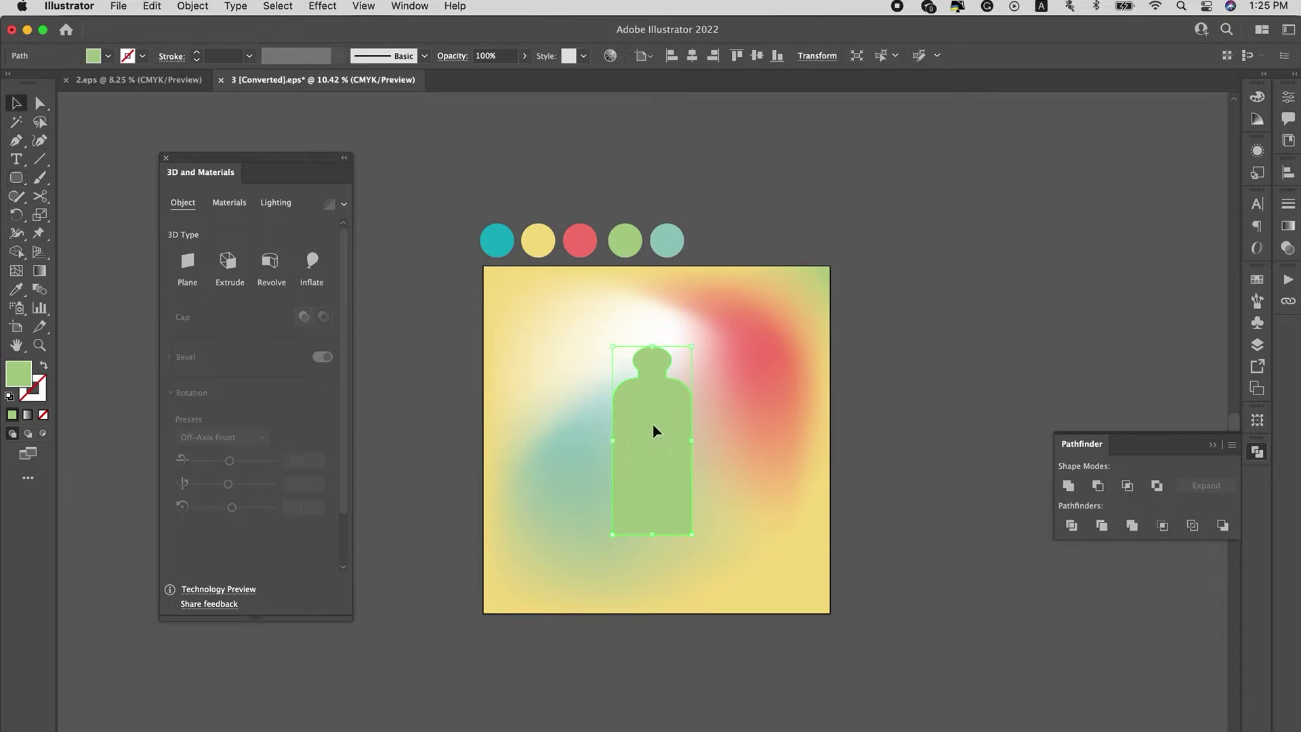
key("c")
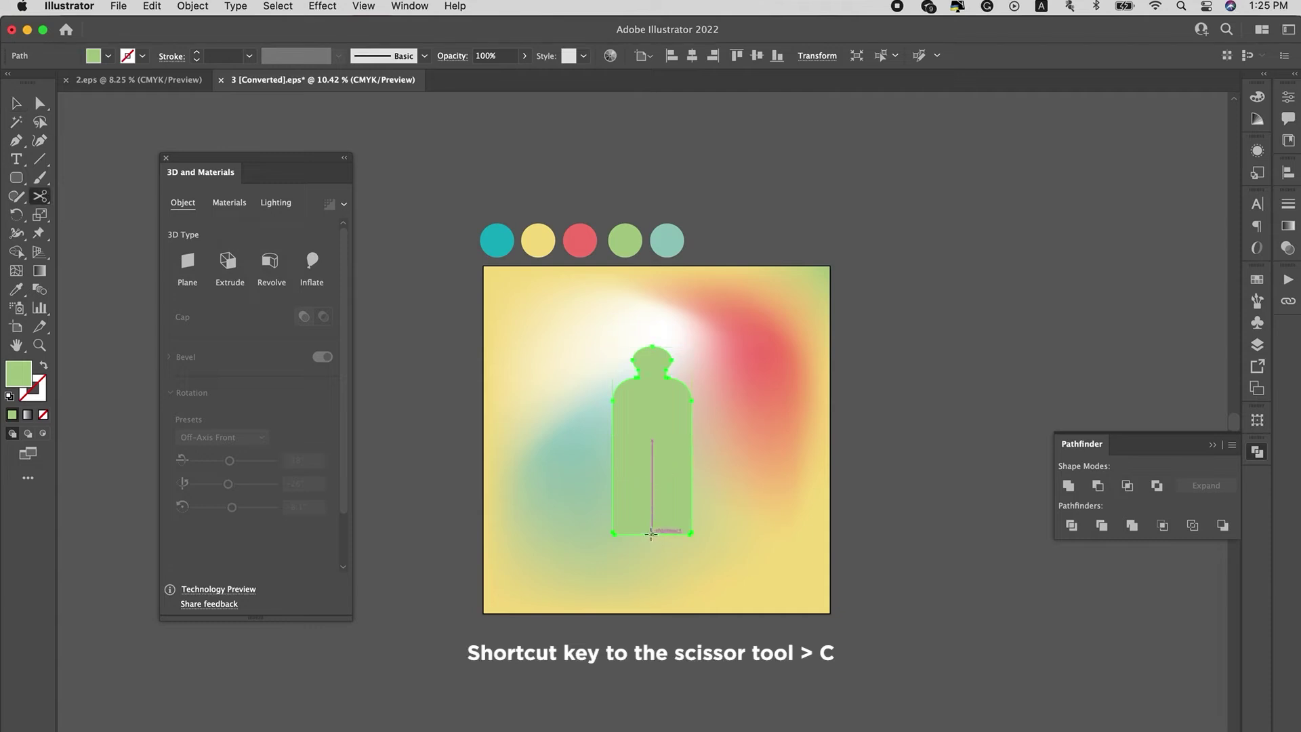
left_click(650, 353)
left_click(652, 536)
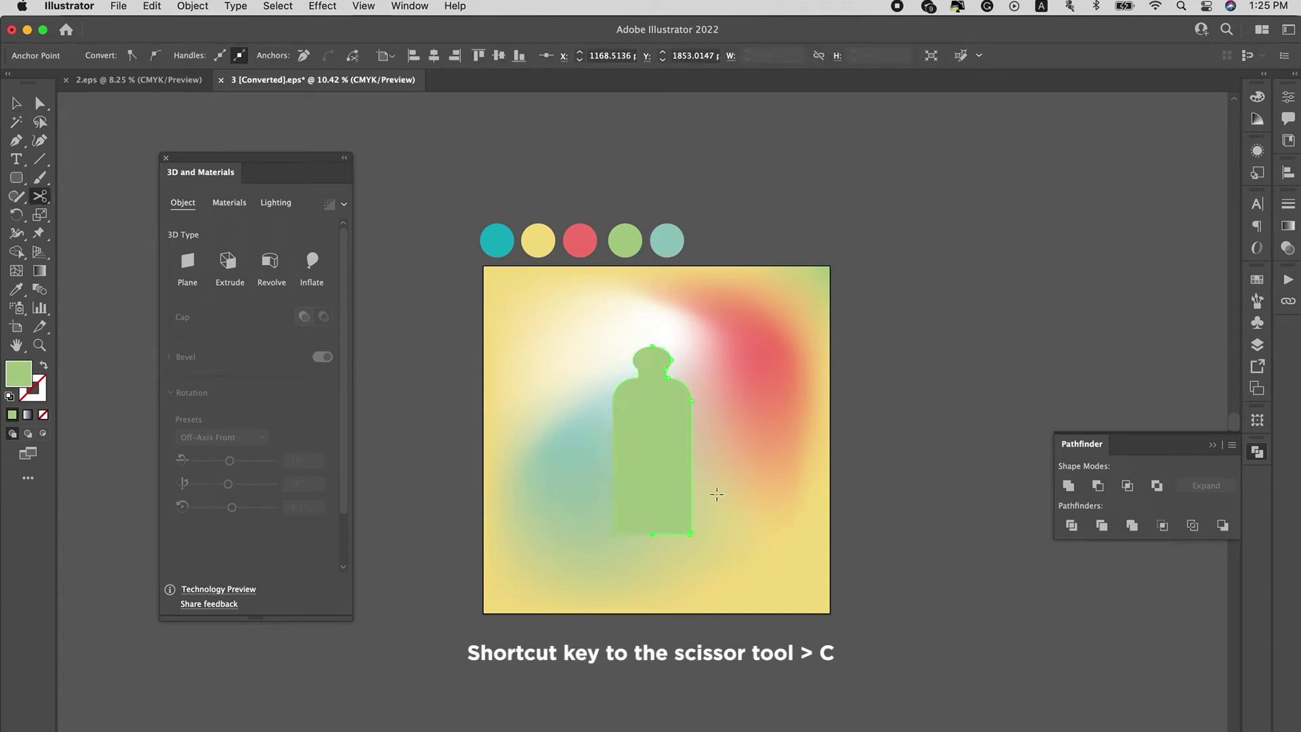
key("a")
left_click(699, 472)
left_click(680, 462)
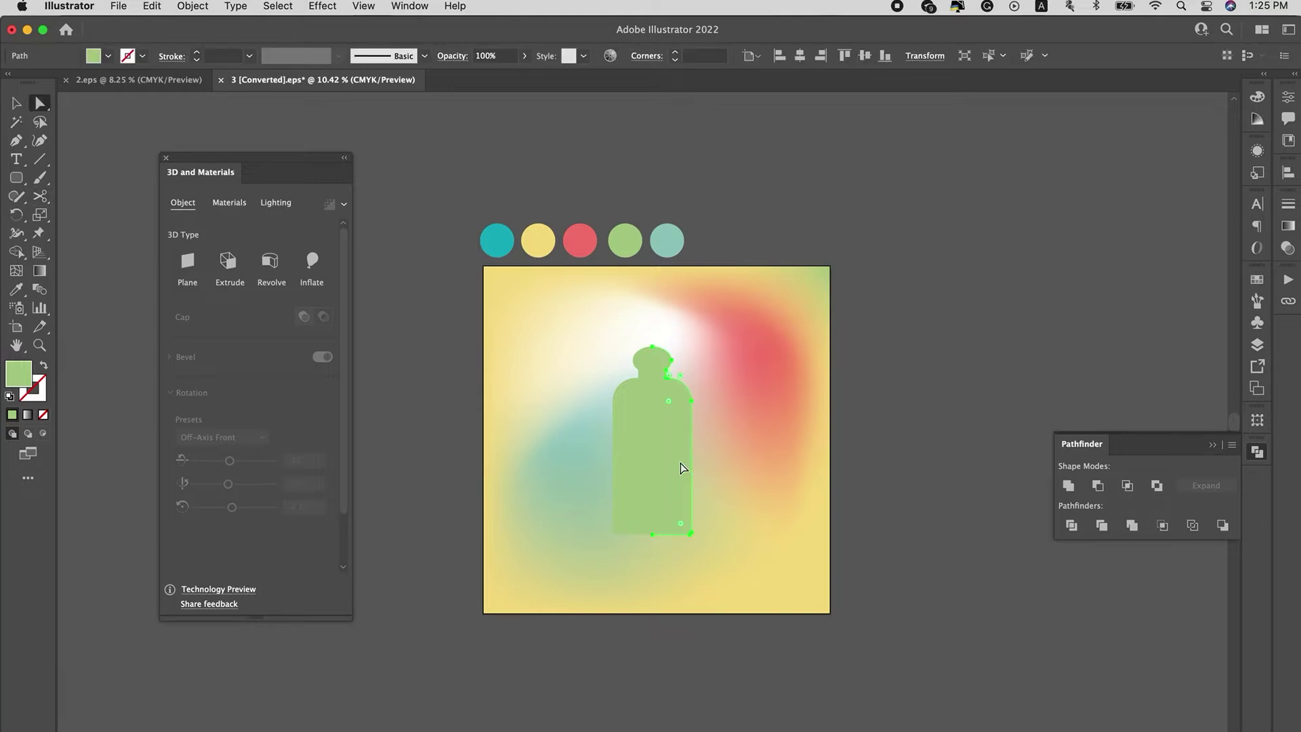
key("Delete")
left_click(652, 455)
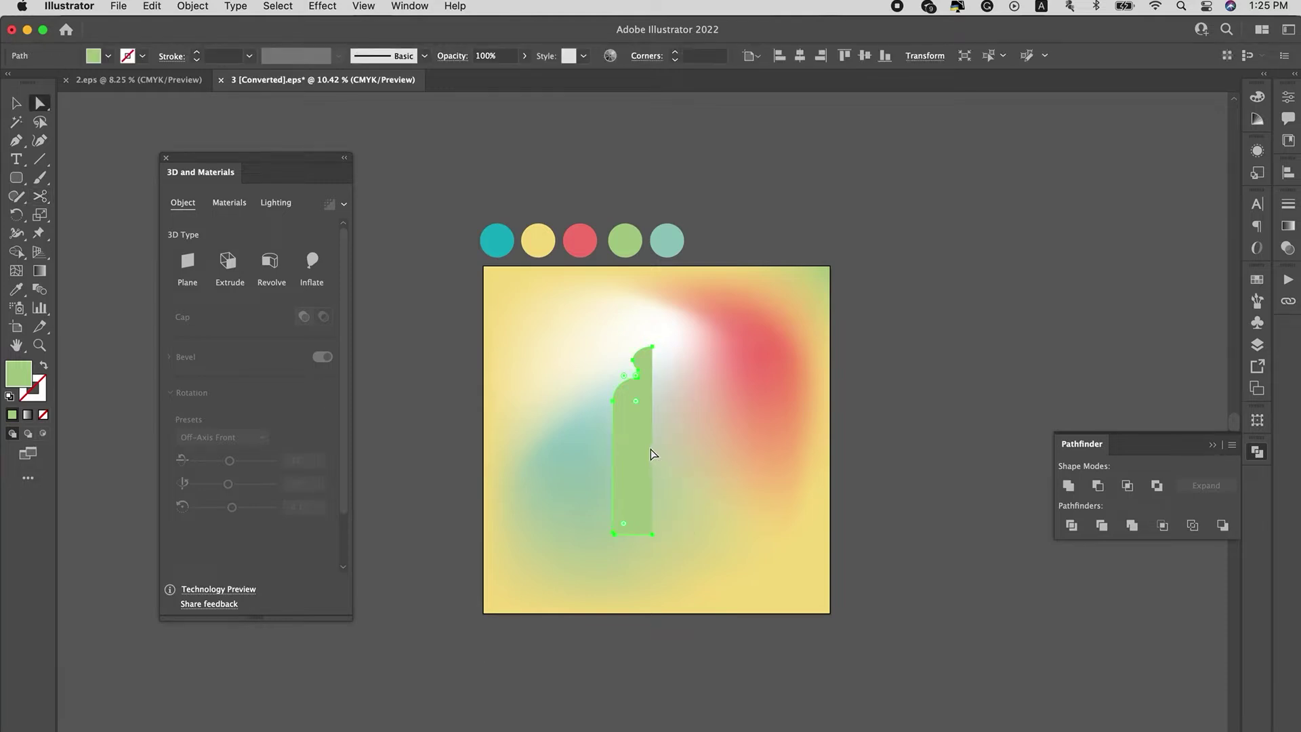
- Add three red rounded-rectangle stripes across the half bottle and group everything
mouse_move(16, 178)
left_mouse_down()
mouse_move(37, 196)
mouse_move(95, 197)
left_mouse_up()
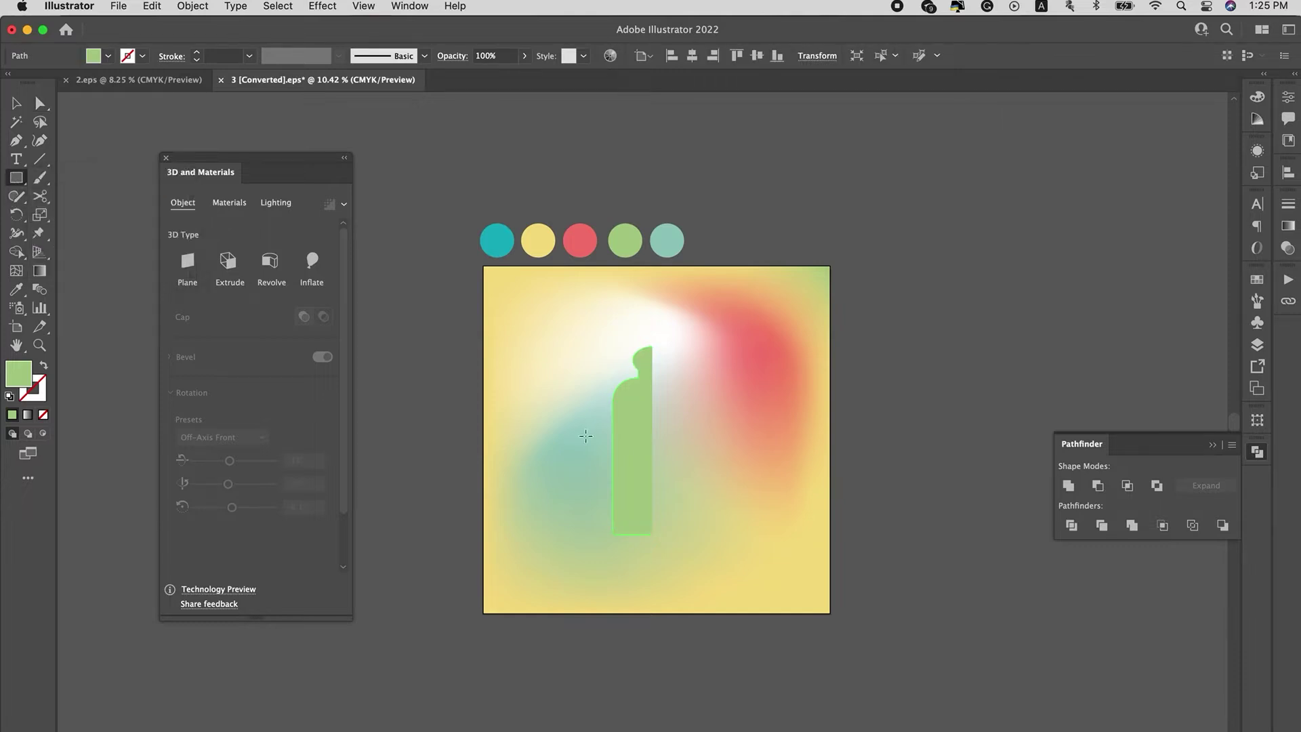
left_click_drag(613, 418, 652, 432)
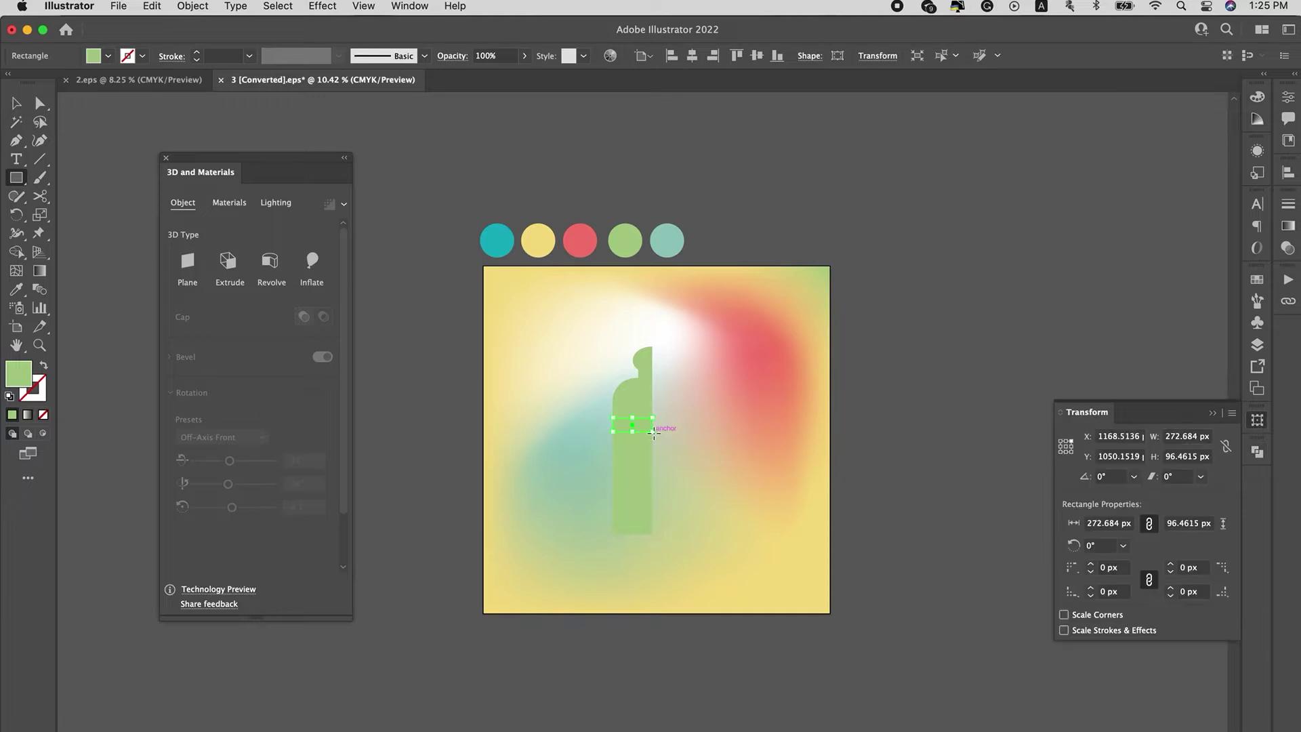
key("i")
left_click(575, 225)
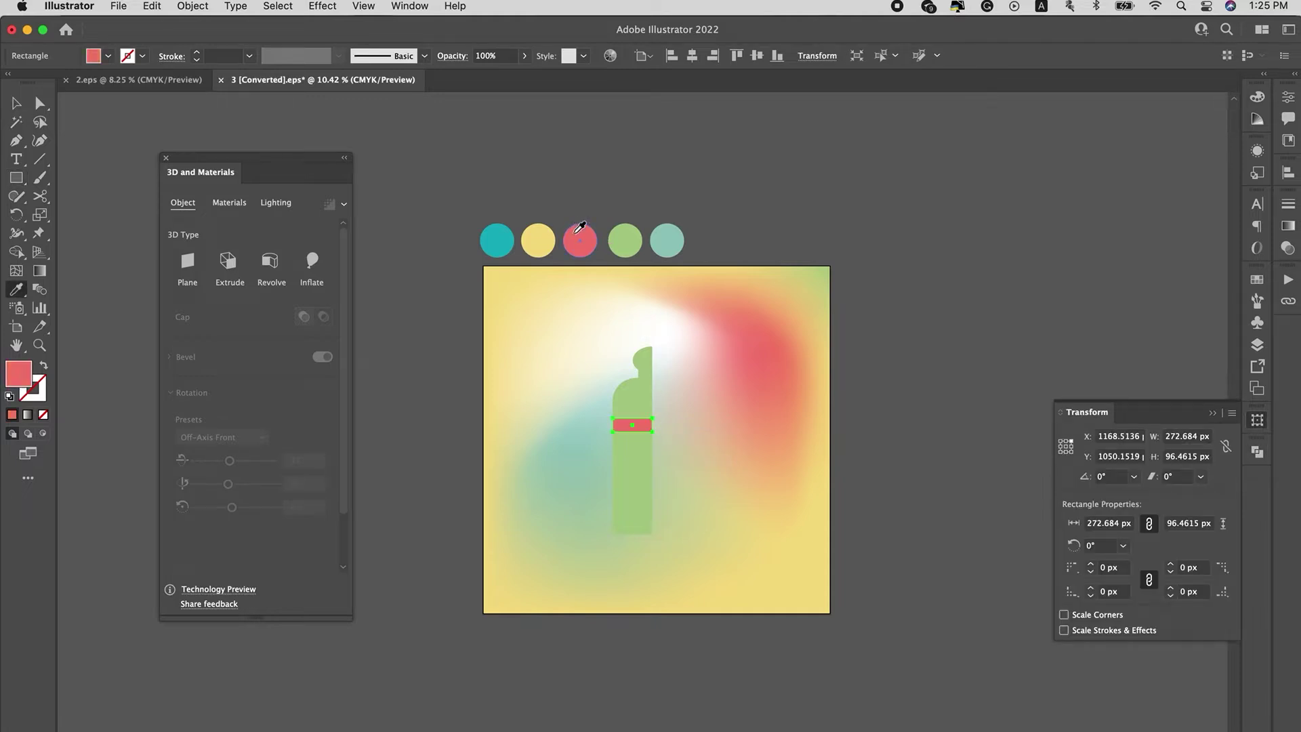
key("v")
left_click(705, 452)
left_click_drag(640, 425, 588, 348)
key("ctrl+g")
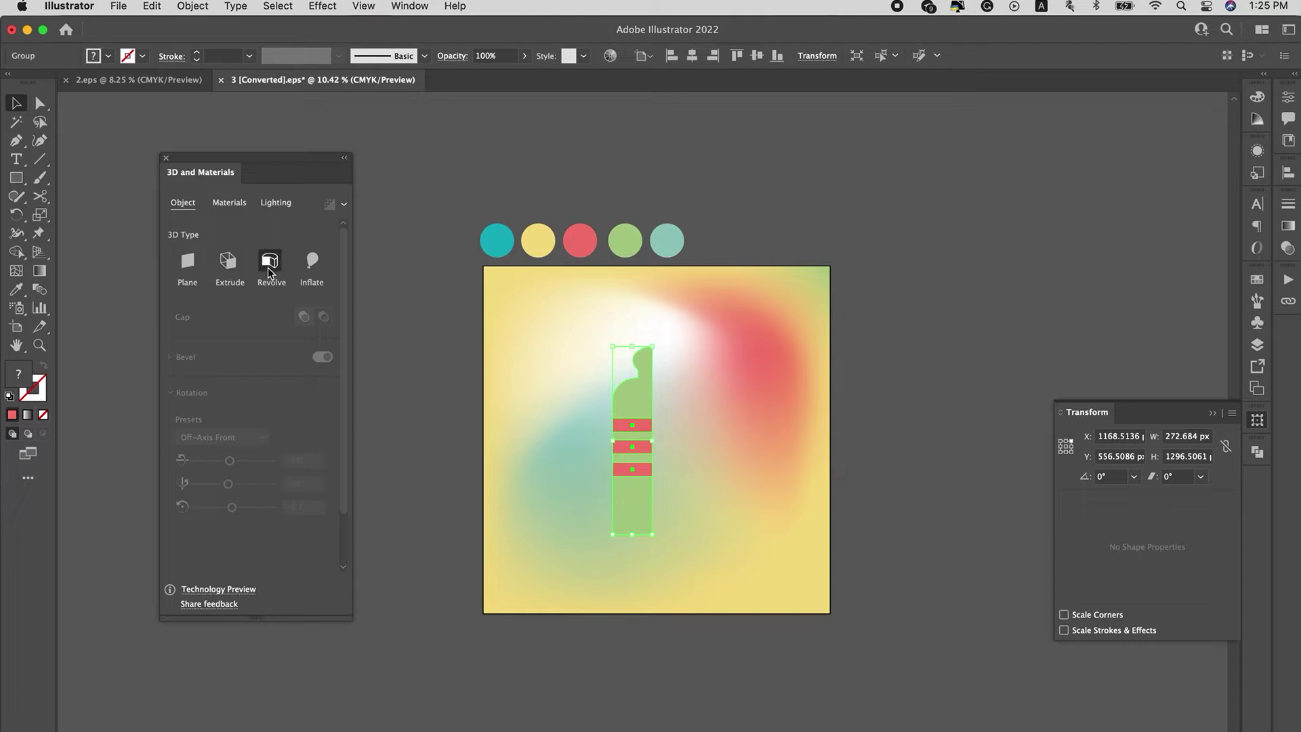
- Revolve the grouped profile 360° with a Right Edge offset of about 239 px
left_click(271, 261)
left_click(227, 404)
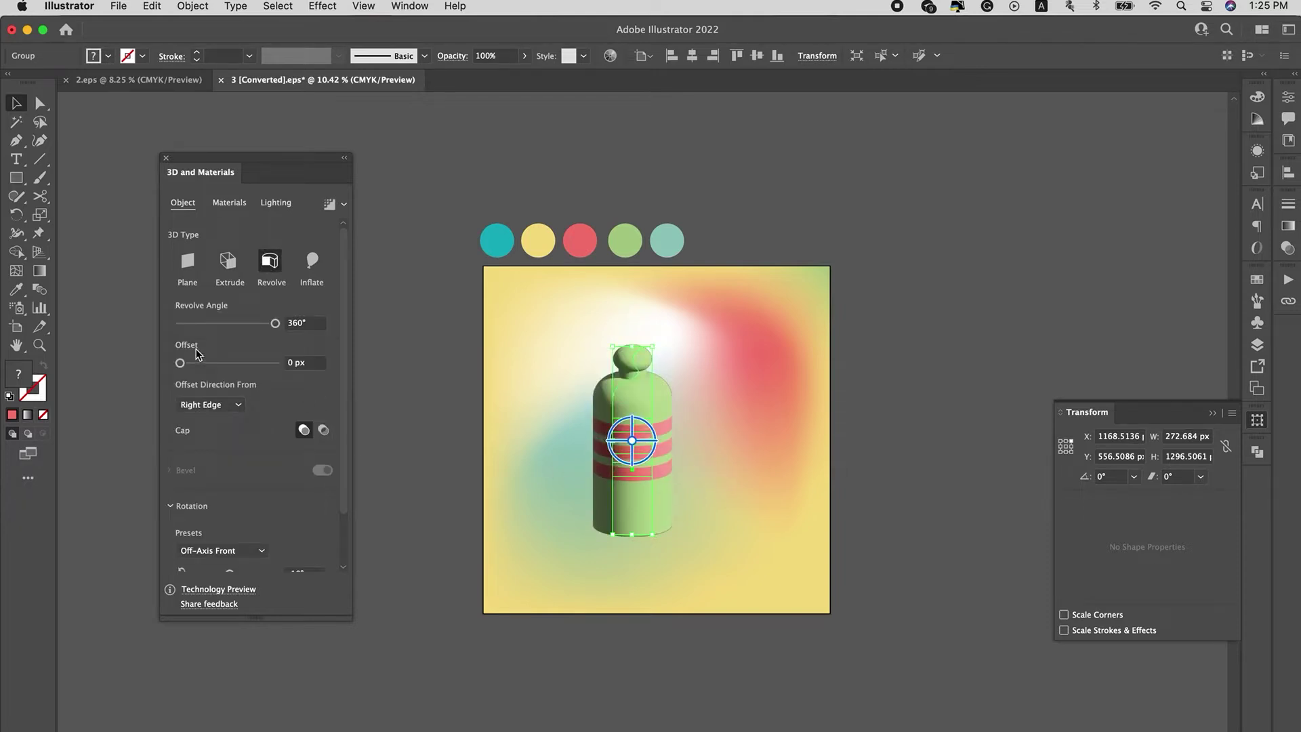
left_click_drag(182, 363, 200, 364)
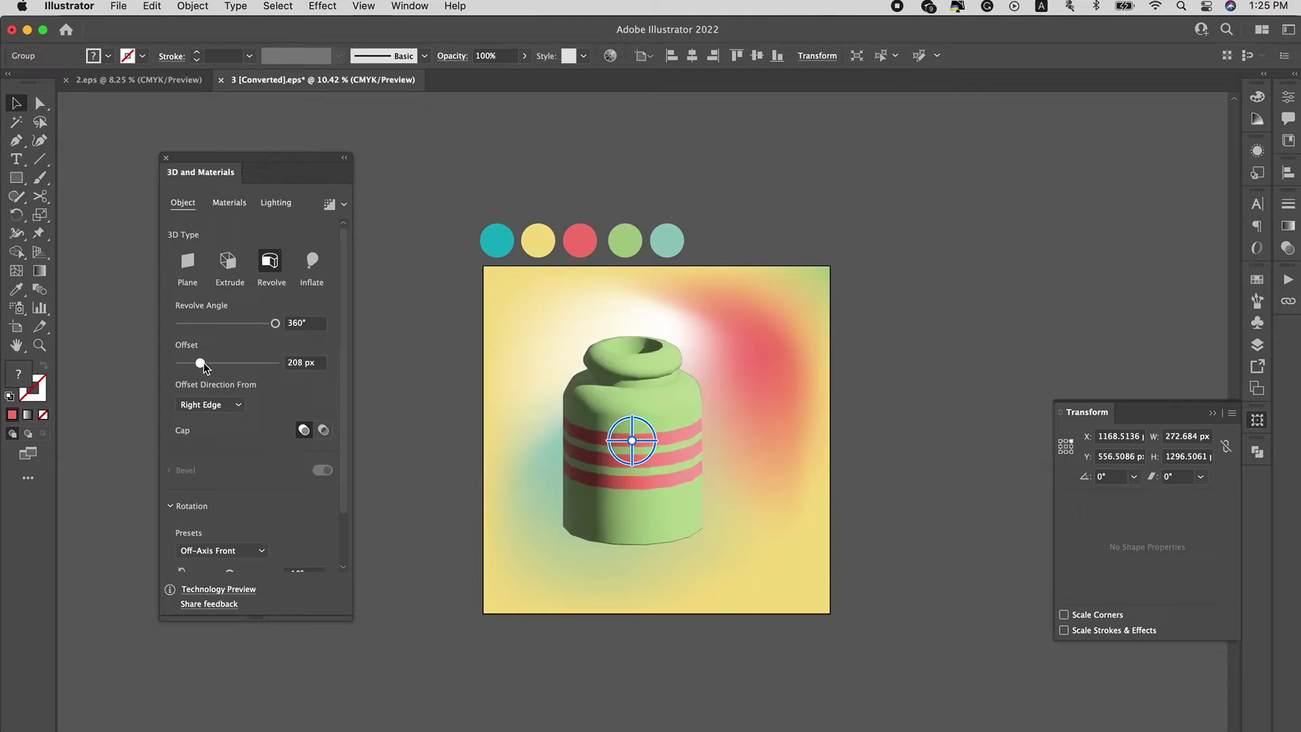
left_click(245, 322)
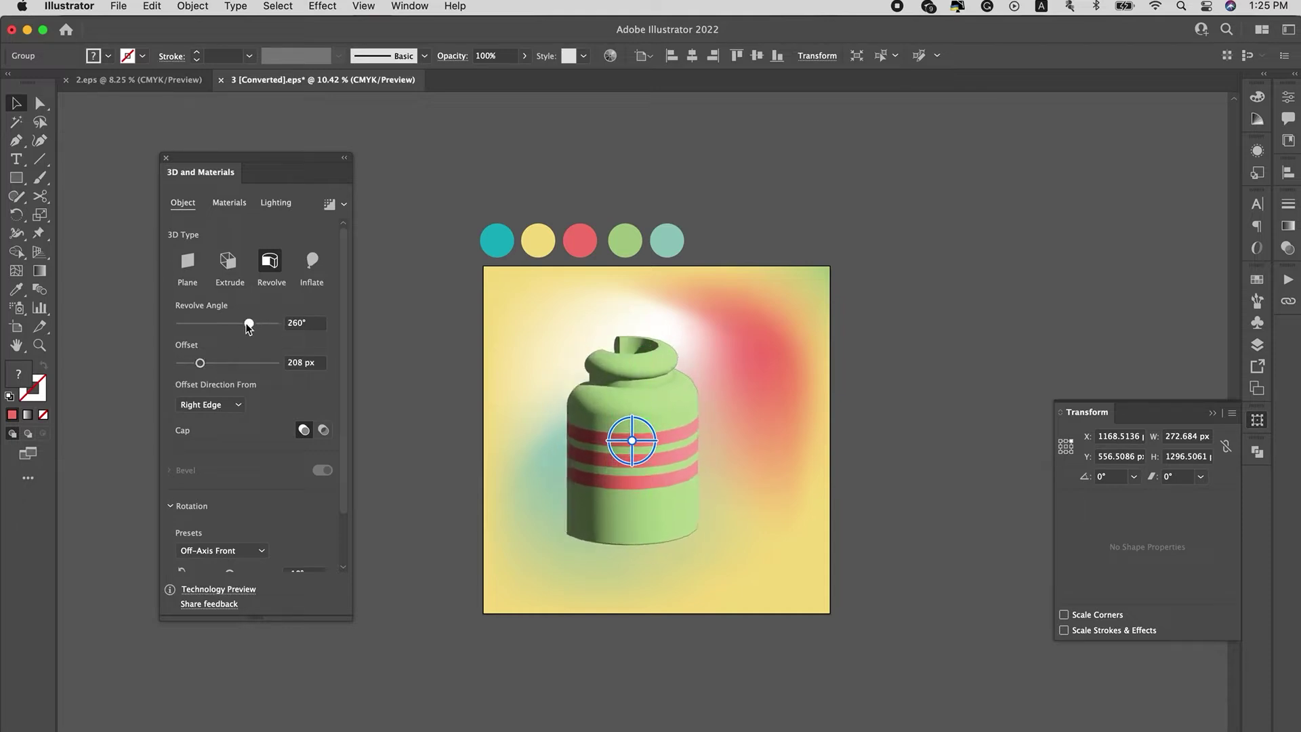
left_click_drag(248, 324, 293, 328)
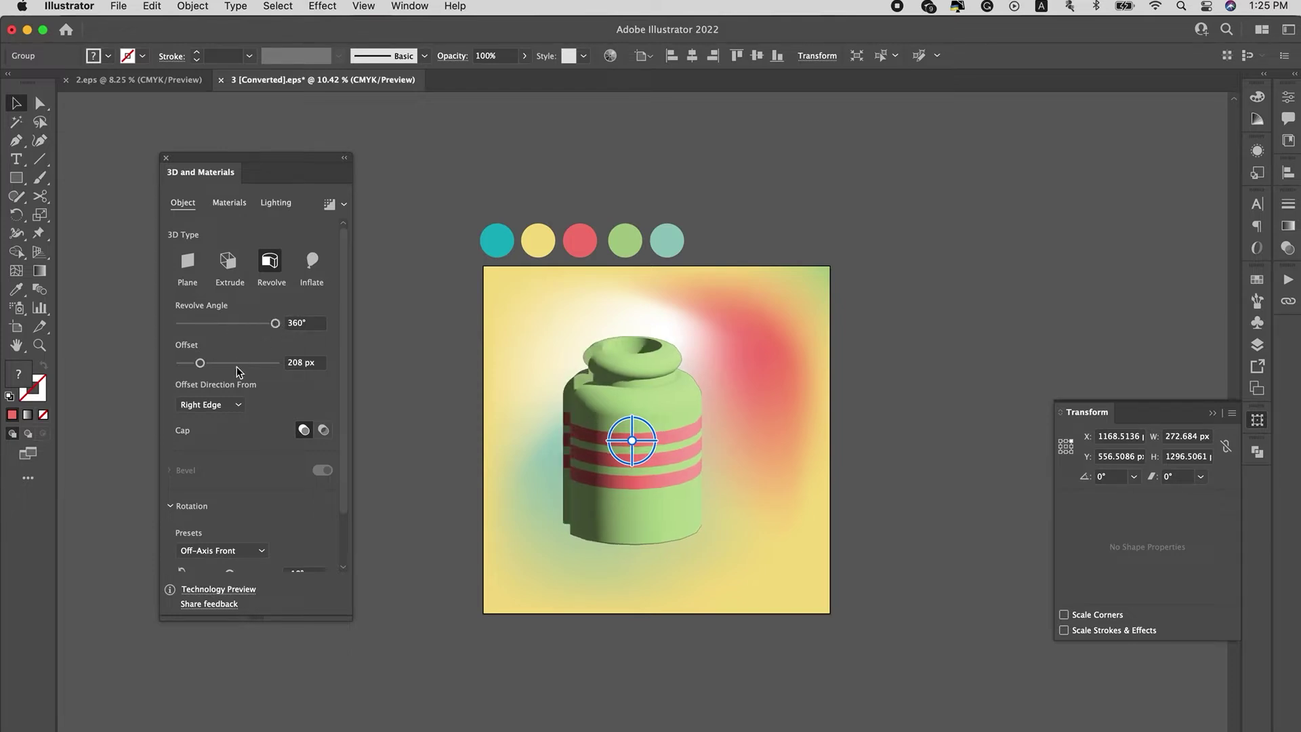
left_click_drag(202, 366, 202, 363)
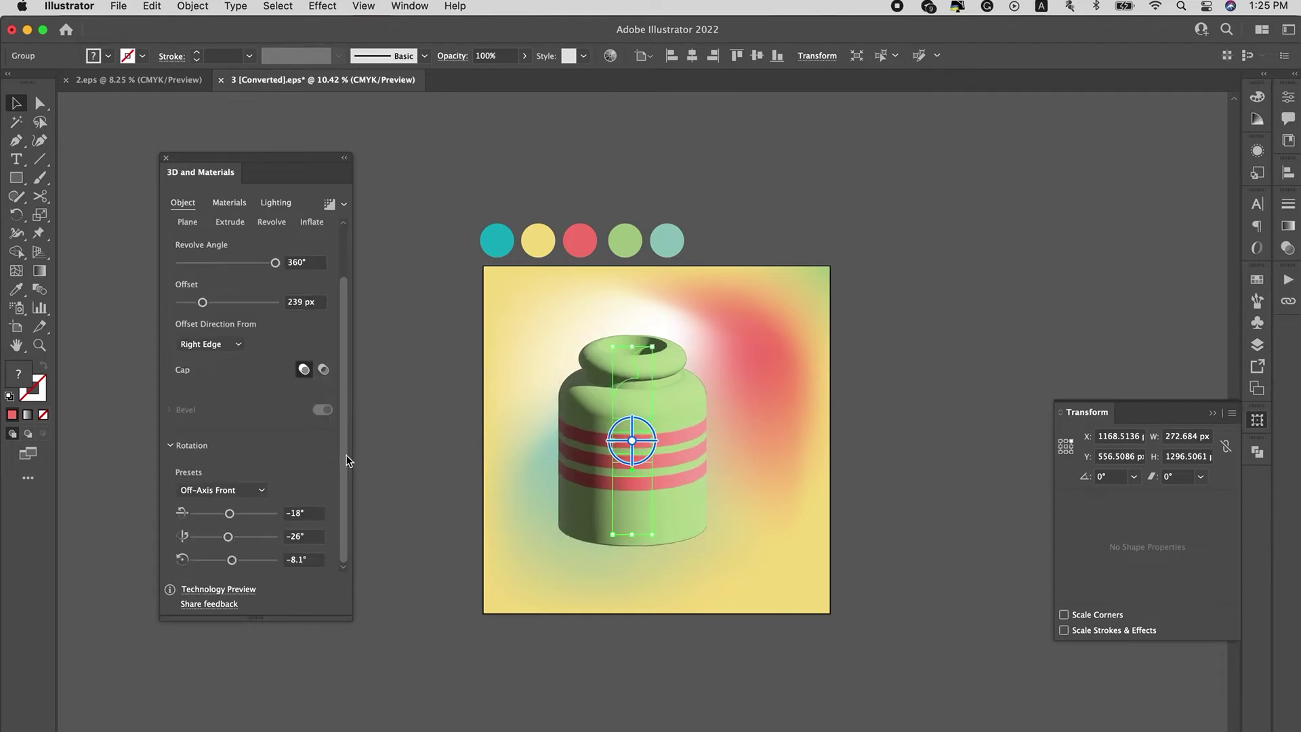
- Set the jar material's roughness to 0.28
left_click(285, 203)
scroll(274, 535, "down", 3)
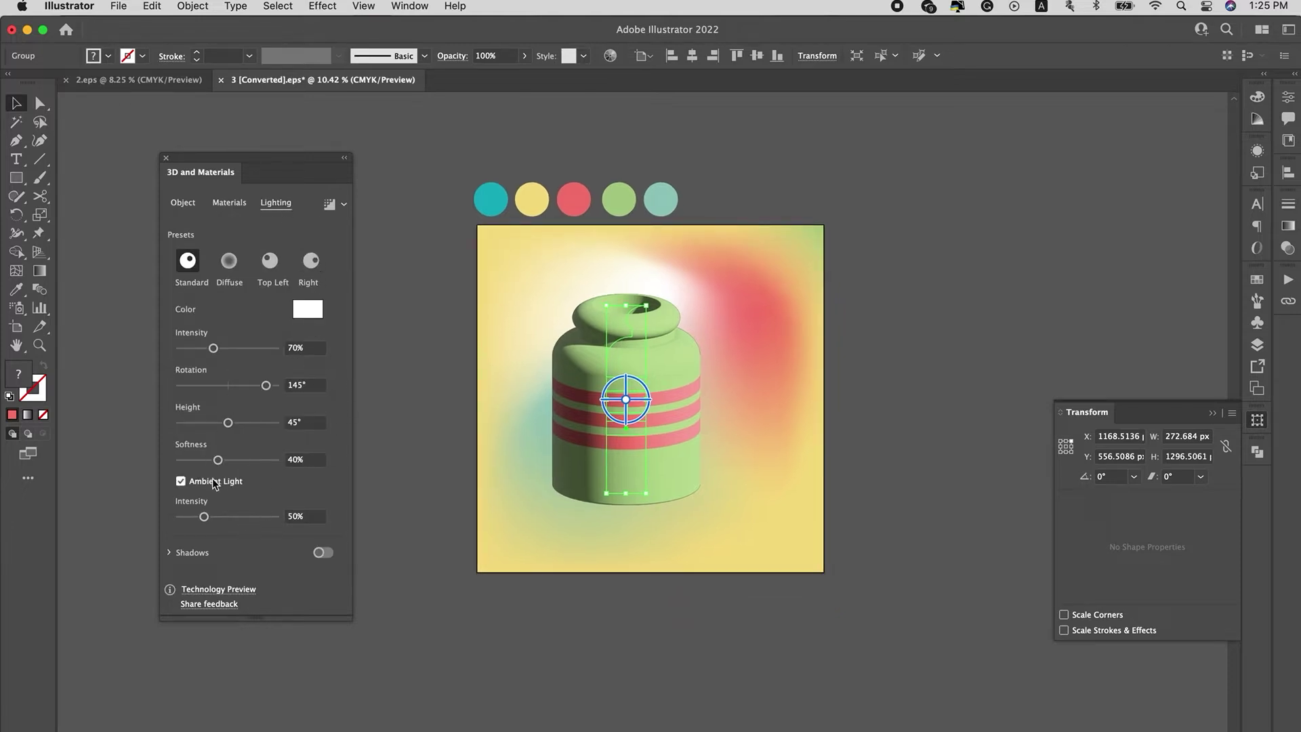
left_click(233, 205)
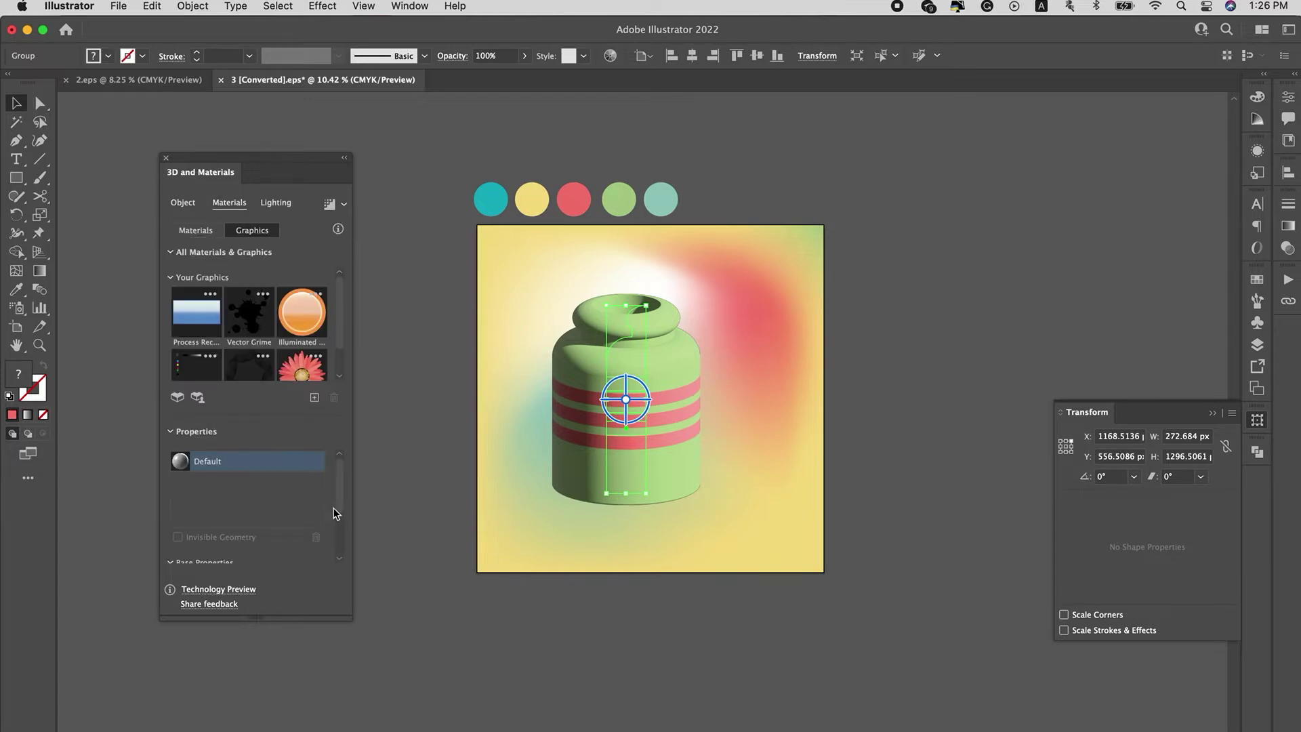
left_click_drag(341, 493, 331, 561)
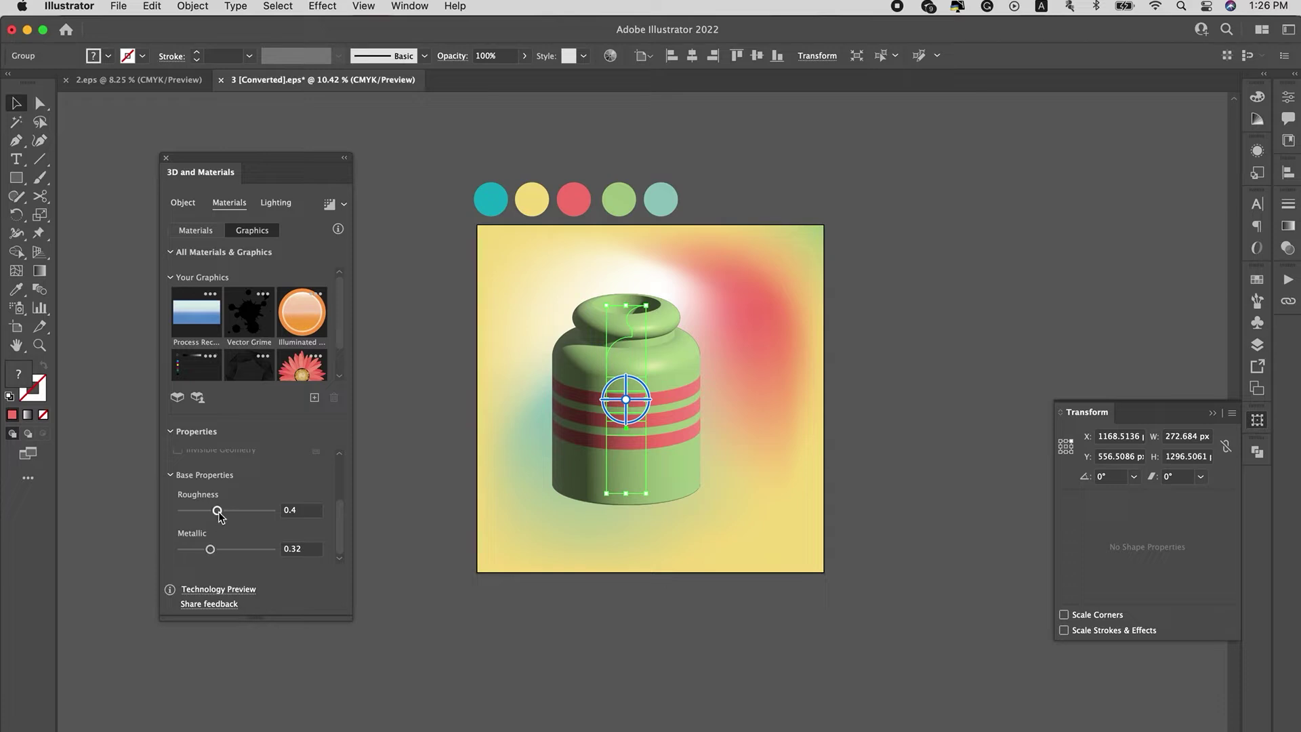
left_click_drag(217, 510, 207, 511)
- Shrink the jar proportionally and move it lower on the artboard
left_click(450, 339)
left_click_drag(679, 369, 705, 379)
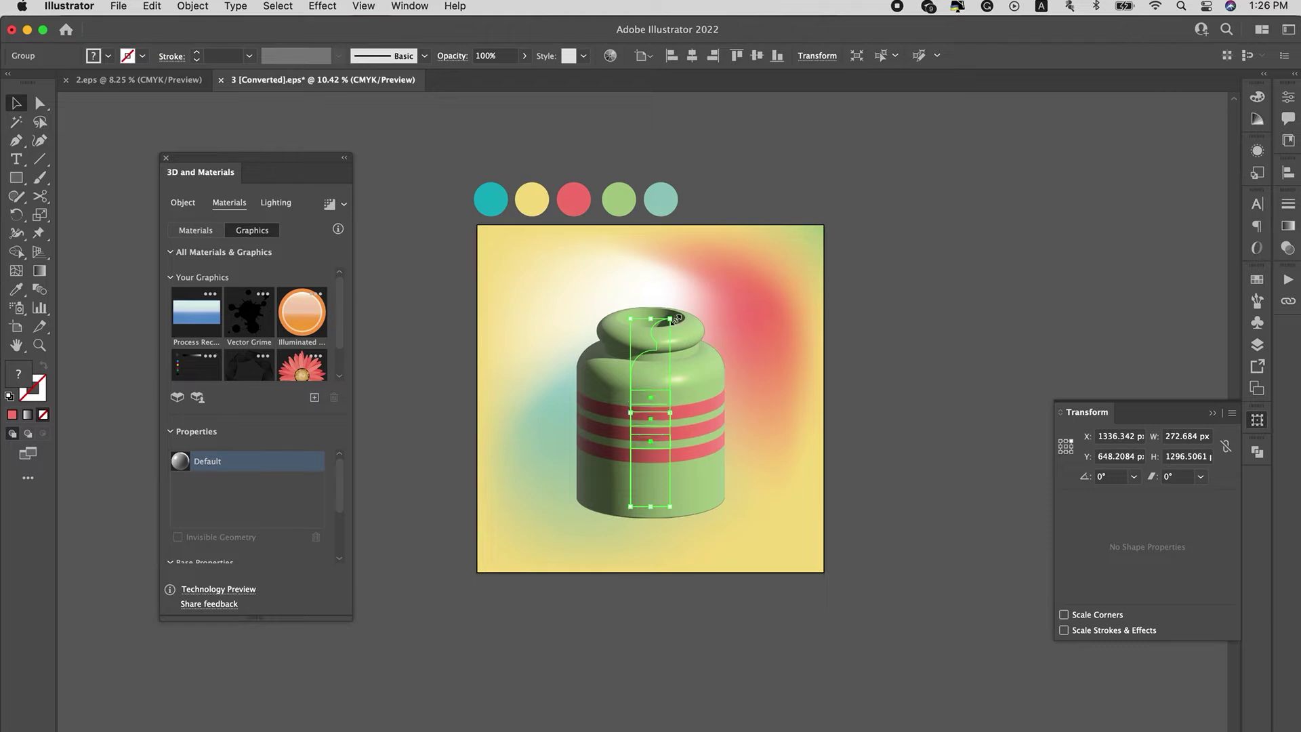
left_click_drag(670, 319, 669, 339)
mouse_move(840, 396)
left_mouse_down()
mouse_move(857, 386)
mouse_move(859, 398)
left_mouse_up()
left_click(746, 418)
mouse_move(675, 422)
left_mouse_down()
mouse_move(673, 438)
mouse_move(678, 405)
mouse_move(676, 438)
left_mouse_up()
left_click(864, 388)
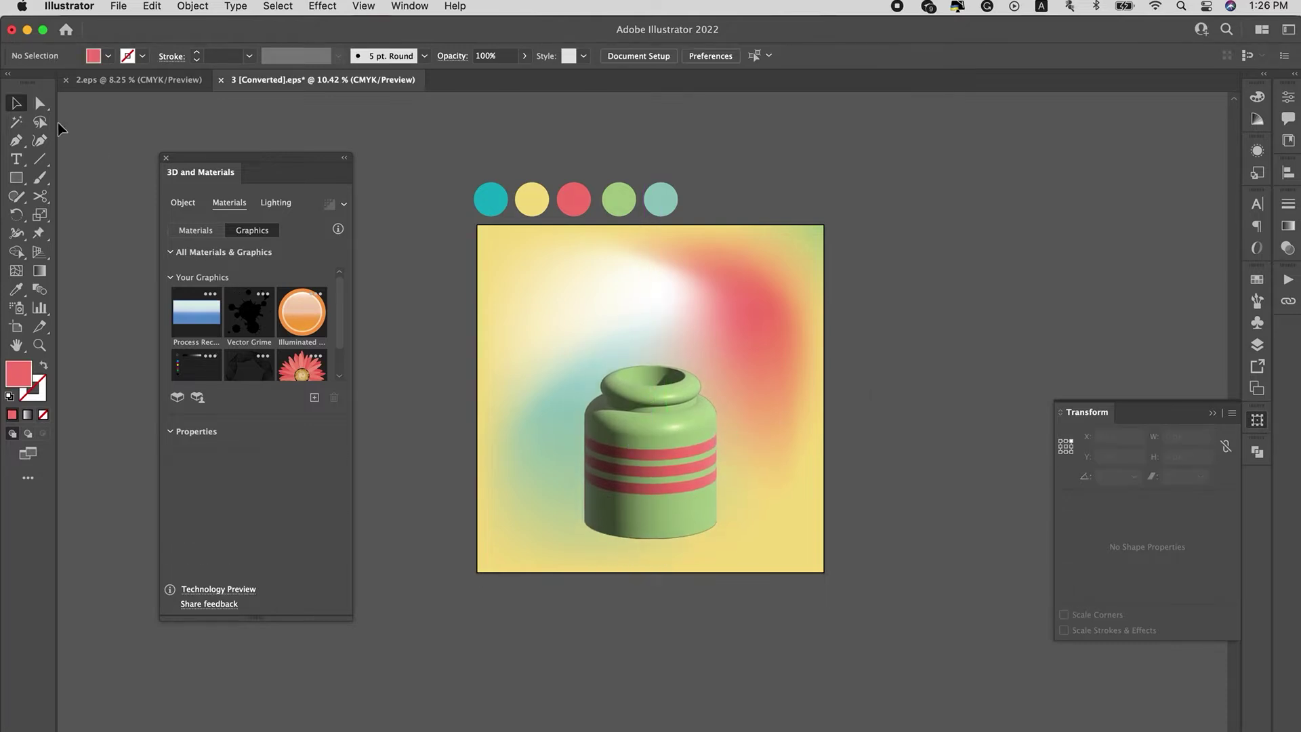
- Draw a flat pink ellipse above the jar and add upright and diagonal rotated copies
left_click_drag(17, 177, 112, 214)
left_click_drag(619, 305, 686, 328)
key("v")
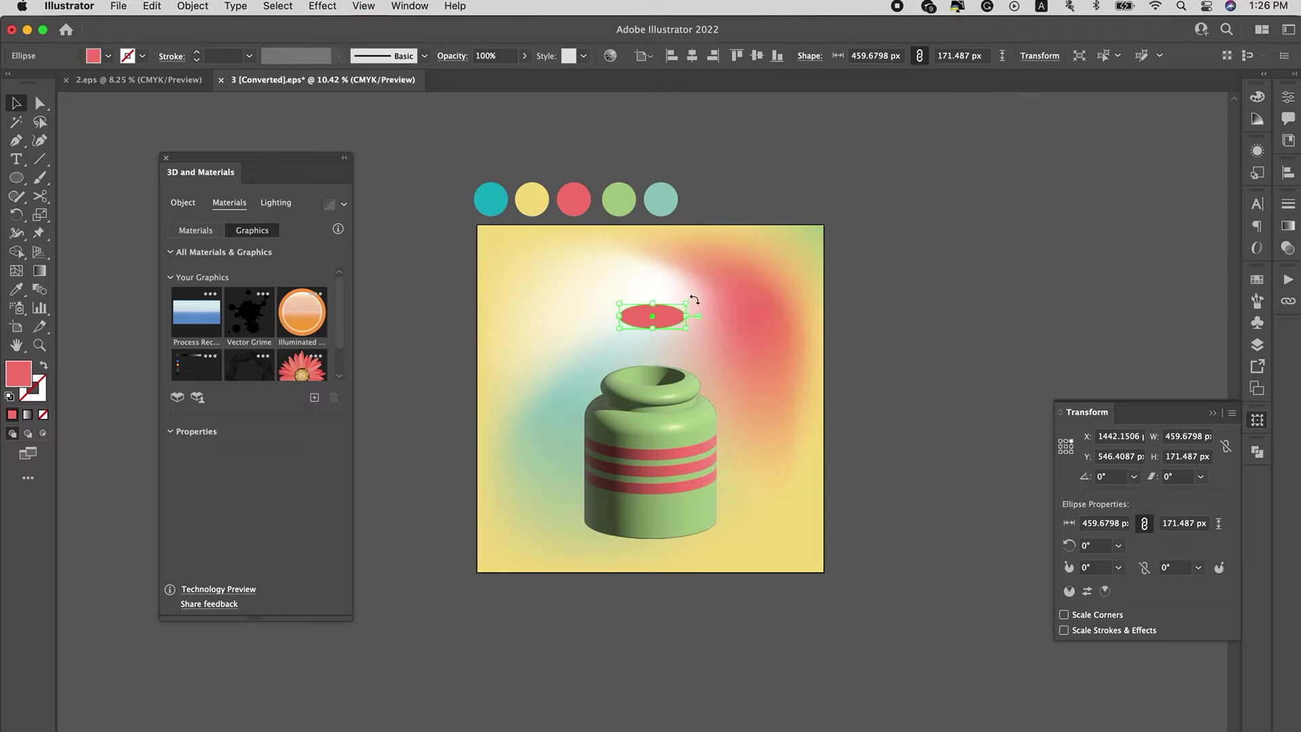
left_click_drag(693, 298, 635, 269)
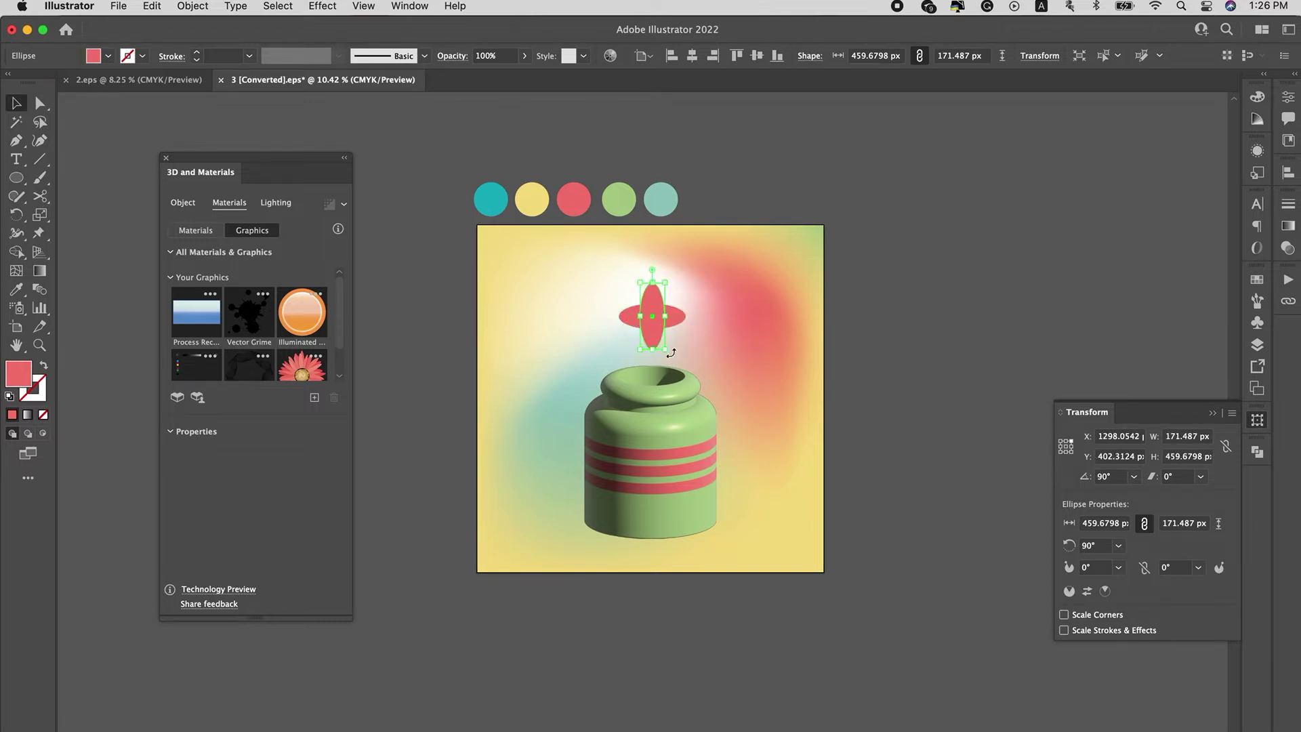
left_click_drag(670, 352, 712, 346)
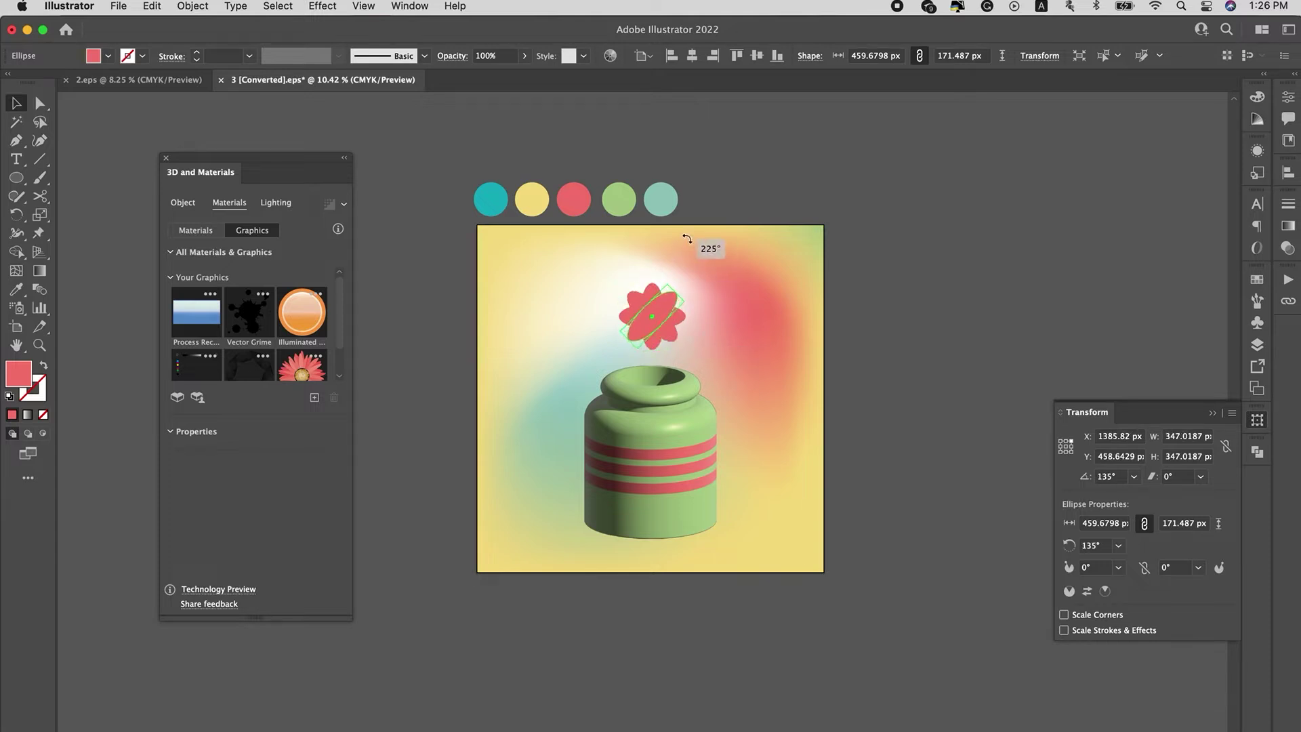
- Unite the petal ellipses into a single flower shape with Pathfinder
left_click(718, 289)
left_click(632, 334)
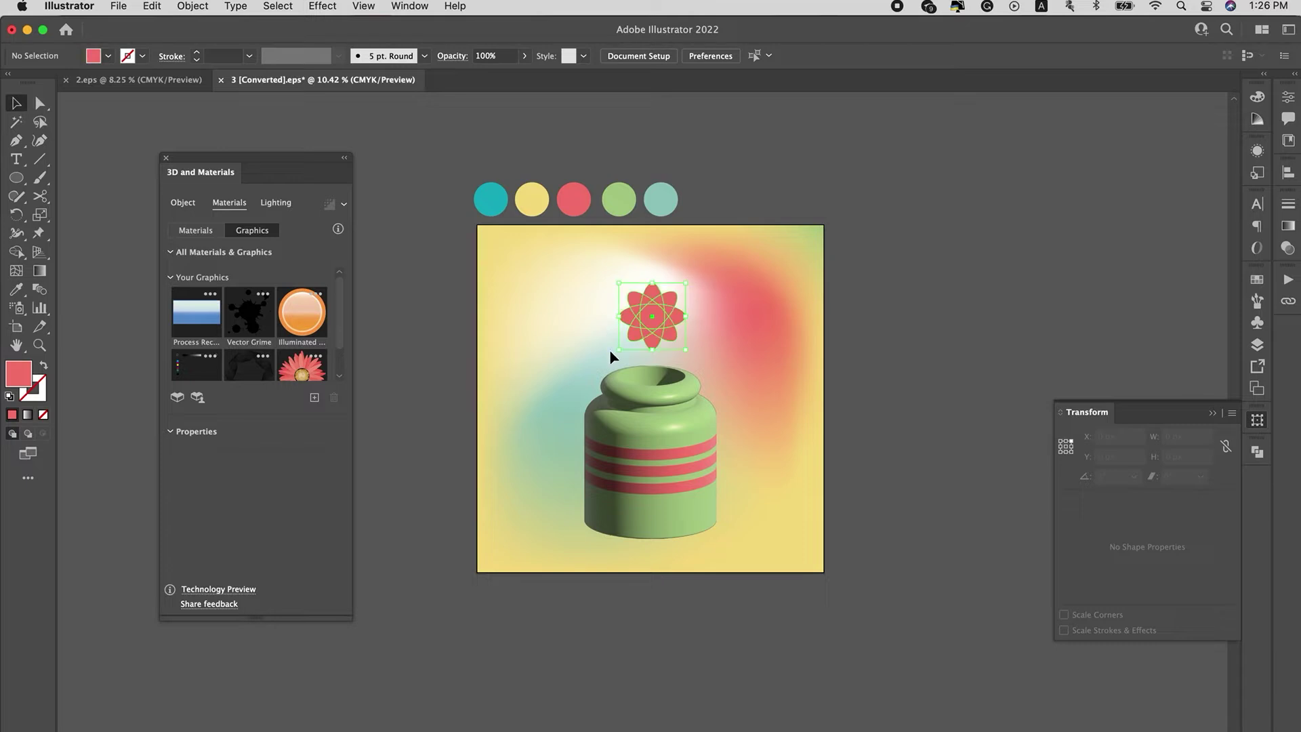
left_click(1248, 455)
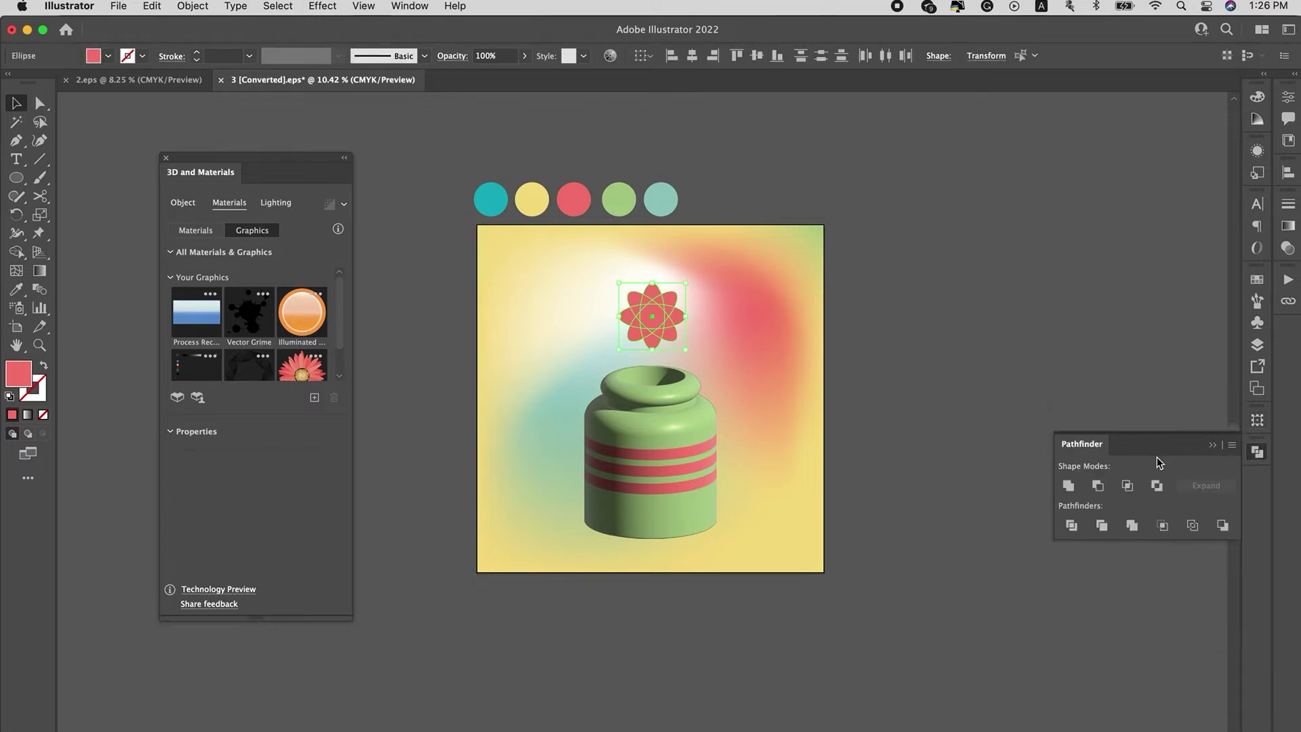
left_click(1067, 485)
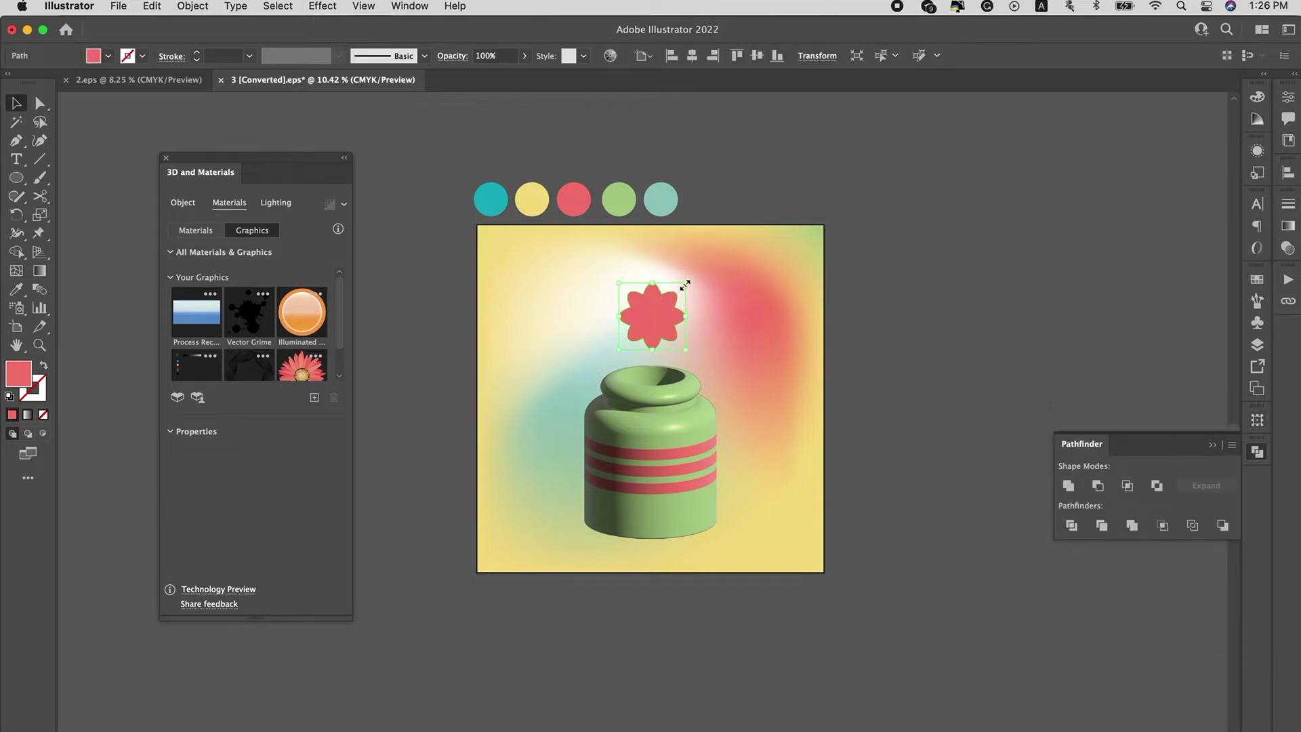
left_click(13, 182)
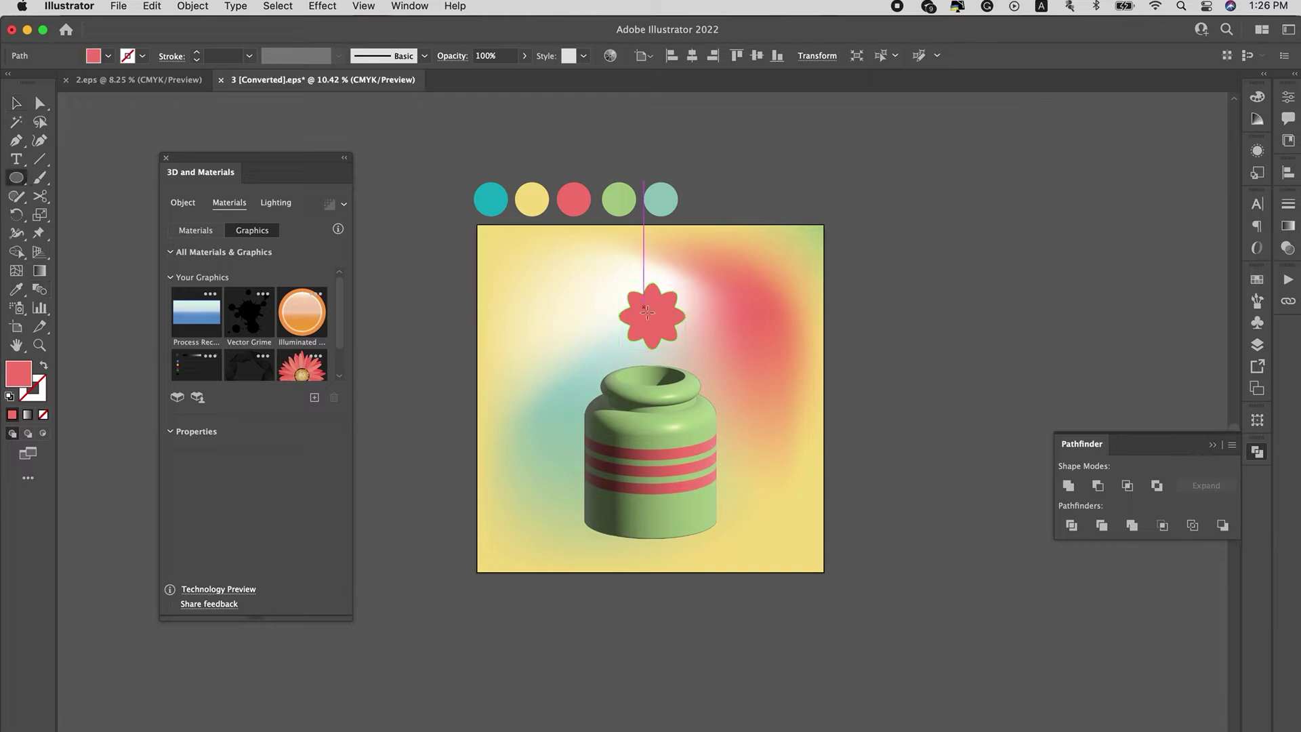
- Add a yellow centre circle to the flower and group the two
left_click_drag(642, 303, 666, 327)
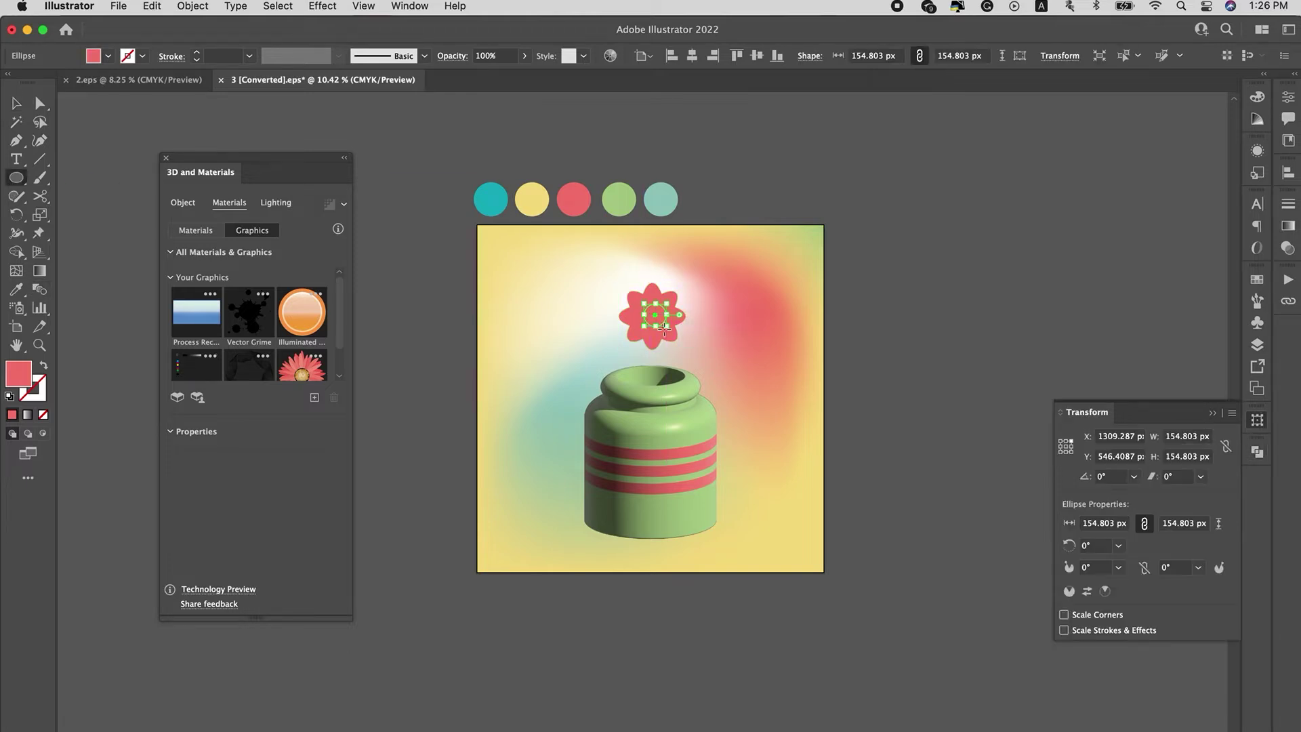
key("i")
left_click(532, 200)
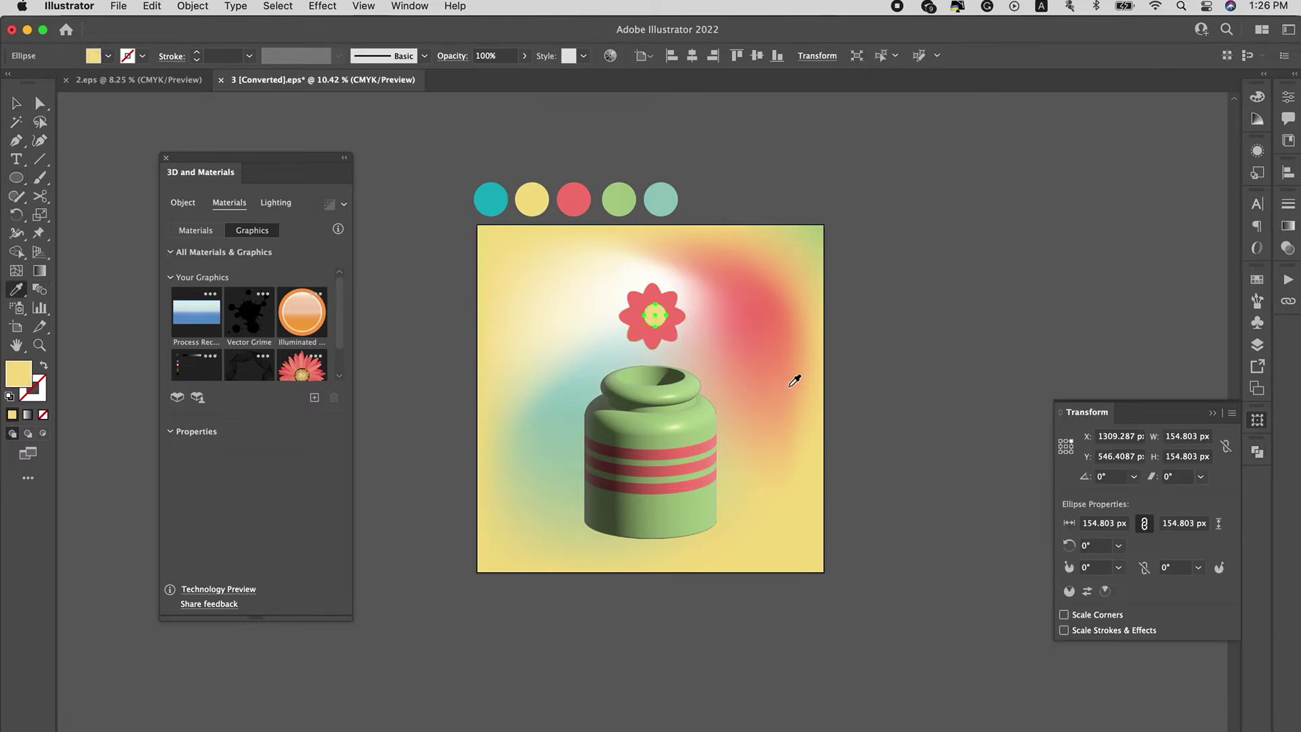
key("v")
left_click(755, 368)
left_click_drag(663, 325, 662, 329)
left_click(661, 308, "shift")
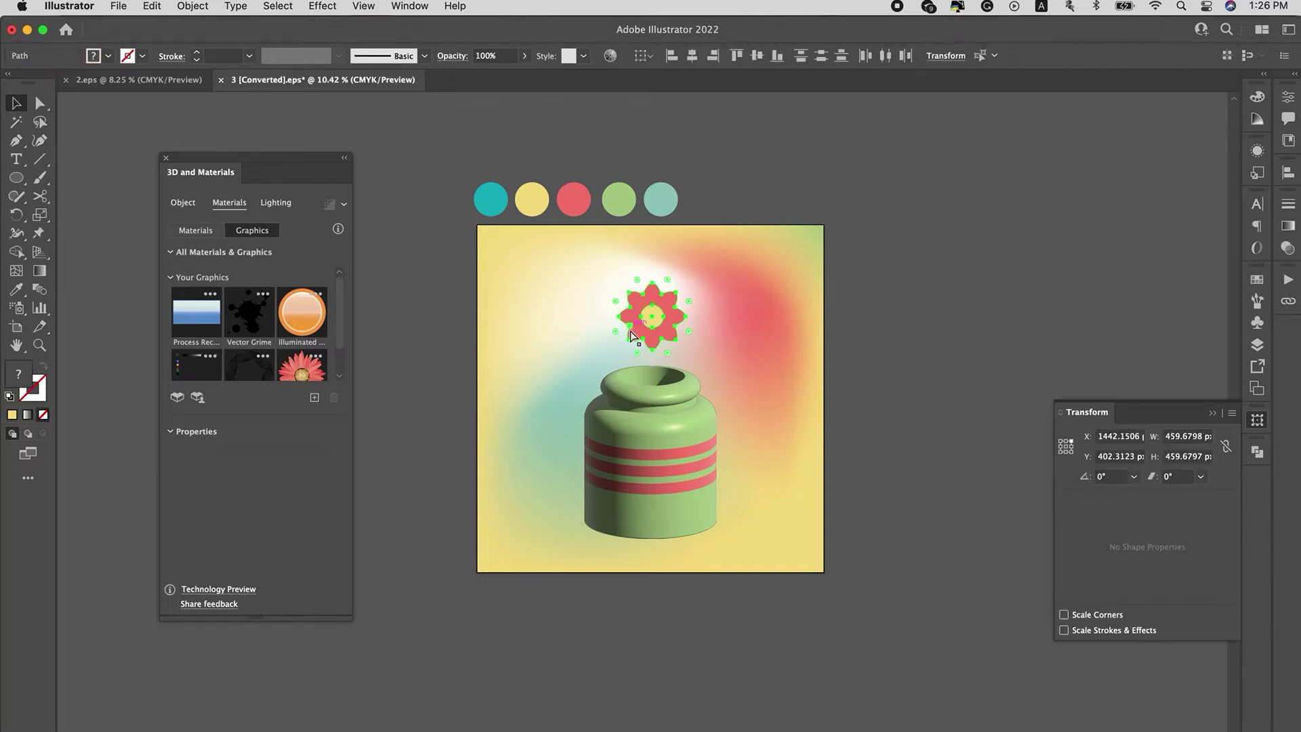
key("super+g")
- Inflate the flower in 3D at 222 px depth, move it left, and paste a copy in front
left_click(183, 202)
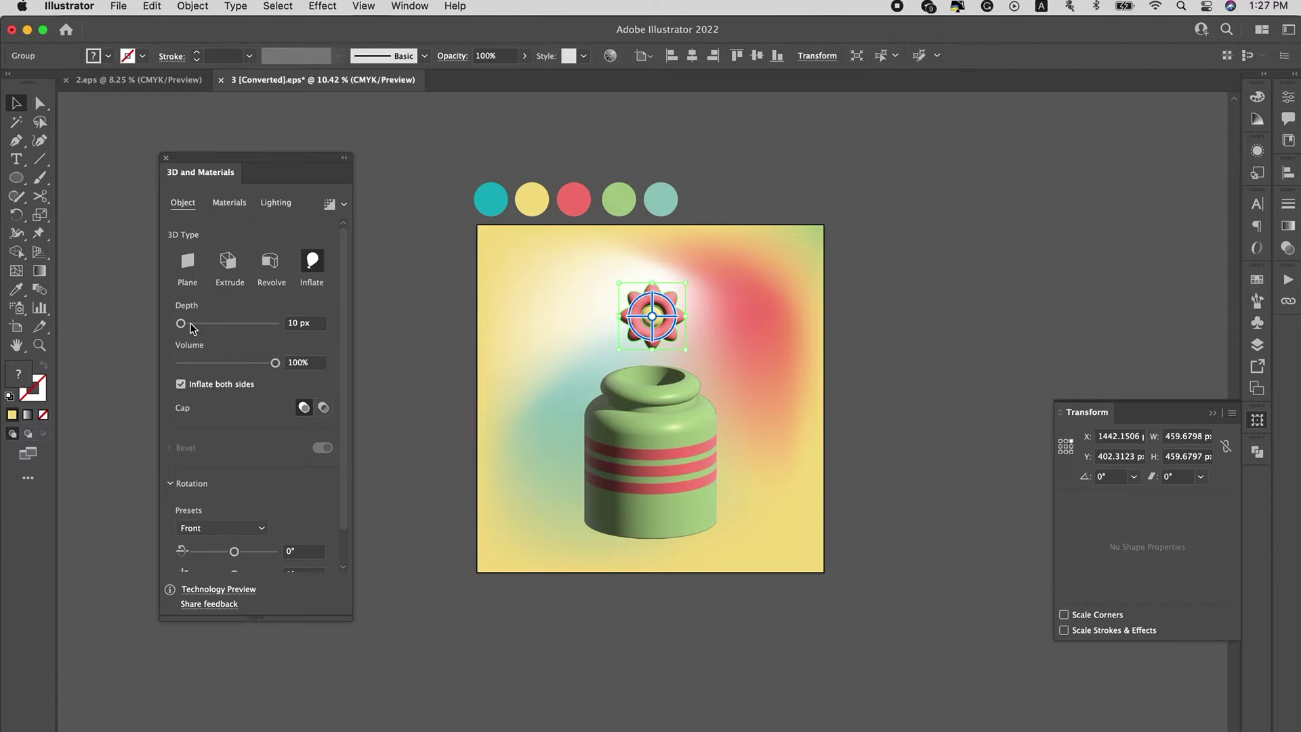
left_click_drag(186, 325, 198, 324)
mouse_move(652, 316)
left_mouse_down()
mouse_move(614, 311)
mouse_move(691, 290)
mouse_move(672, 303)
left_mouse_up()
key("super+c")
key("super+f")
- Recolour the right flower's petals teal
key("super+shift+a")
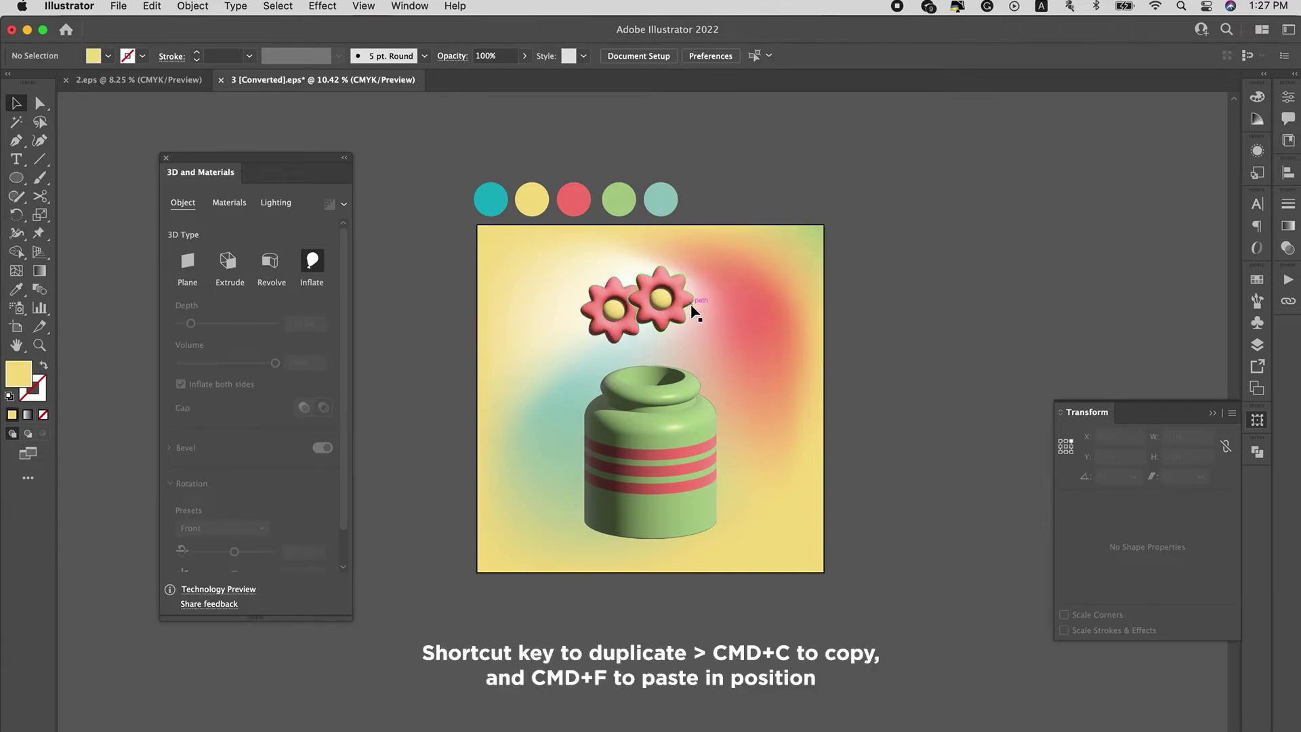
left_click(691, 308)
key("i")
left_click(545, 202)
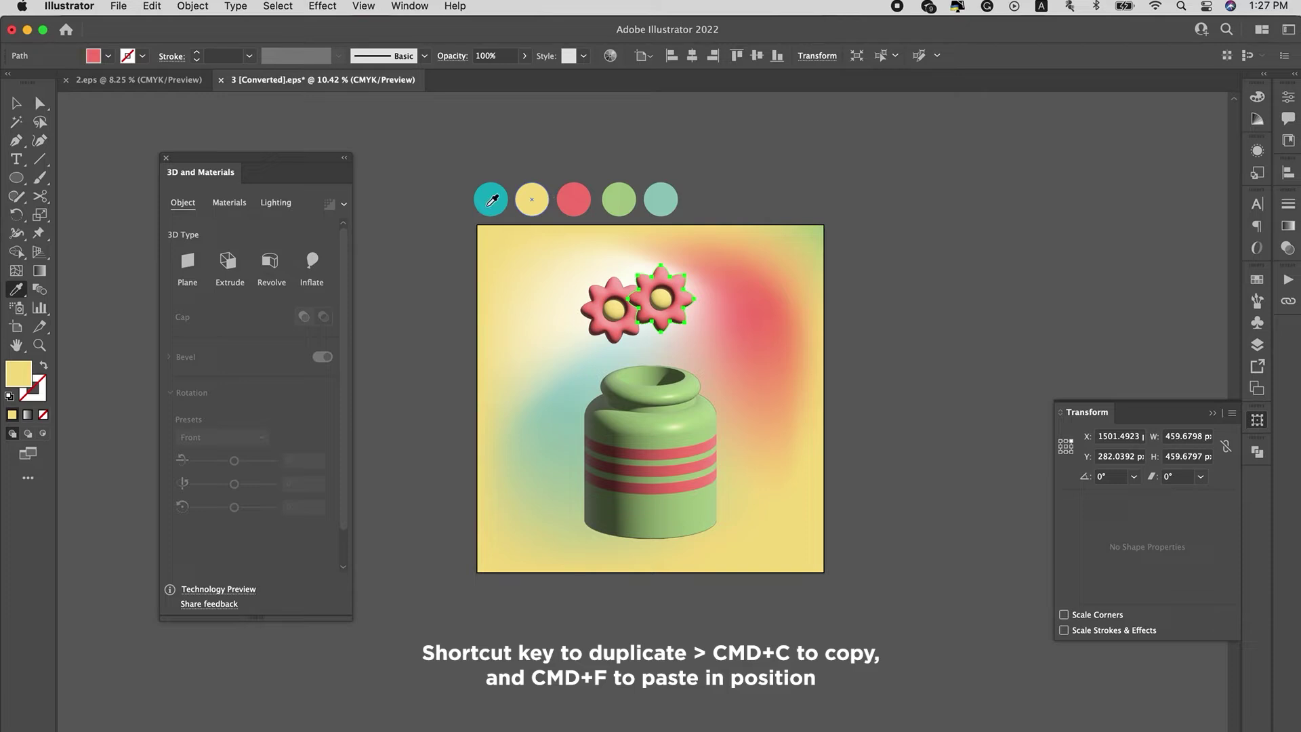
left_click(489, 202)
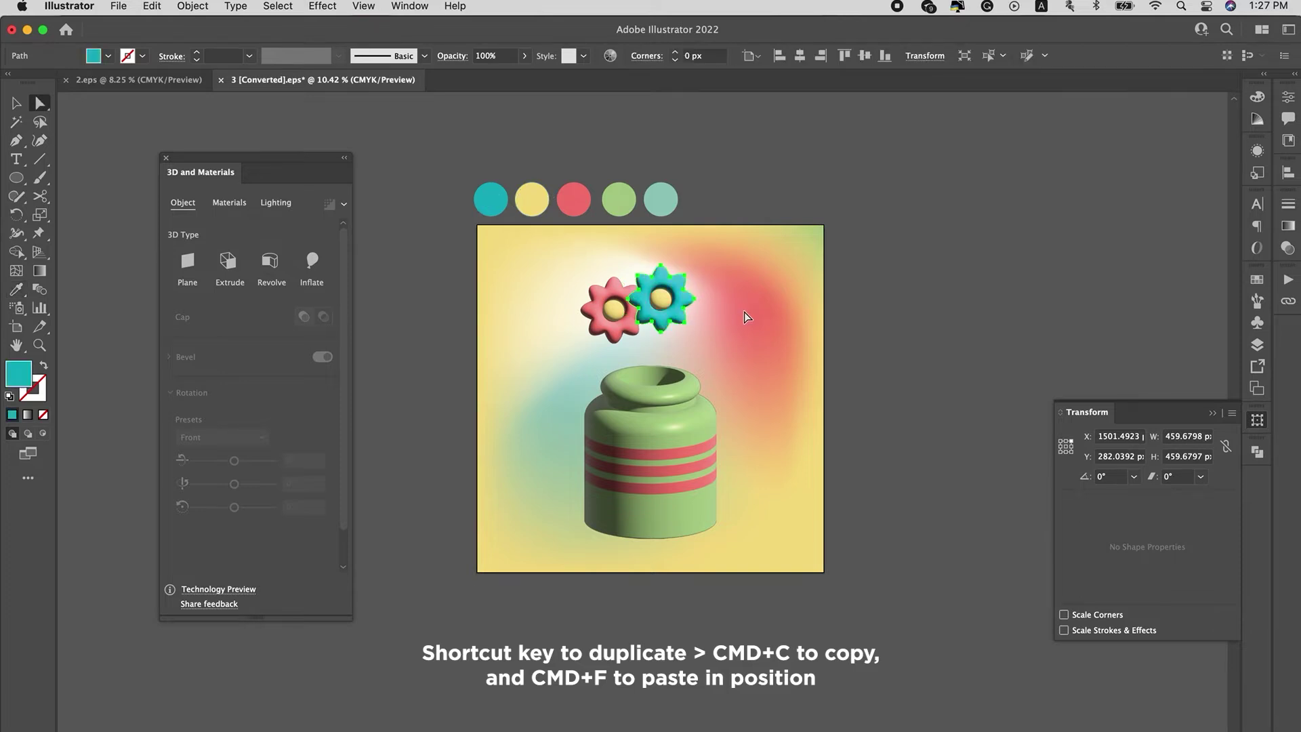
key("super+shift+a")
- Duplicate the teal flower, move the copy down-right, and recolour its petals light teal
key("v")
left_click(660, 298)
key("super+c")
key("super+f")
left_click_drag(670, 291, 693, 325)
key("super+shift+a")
key("a")
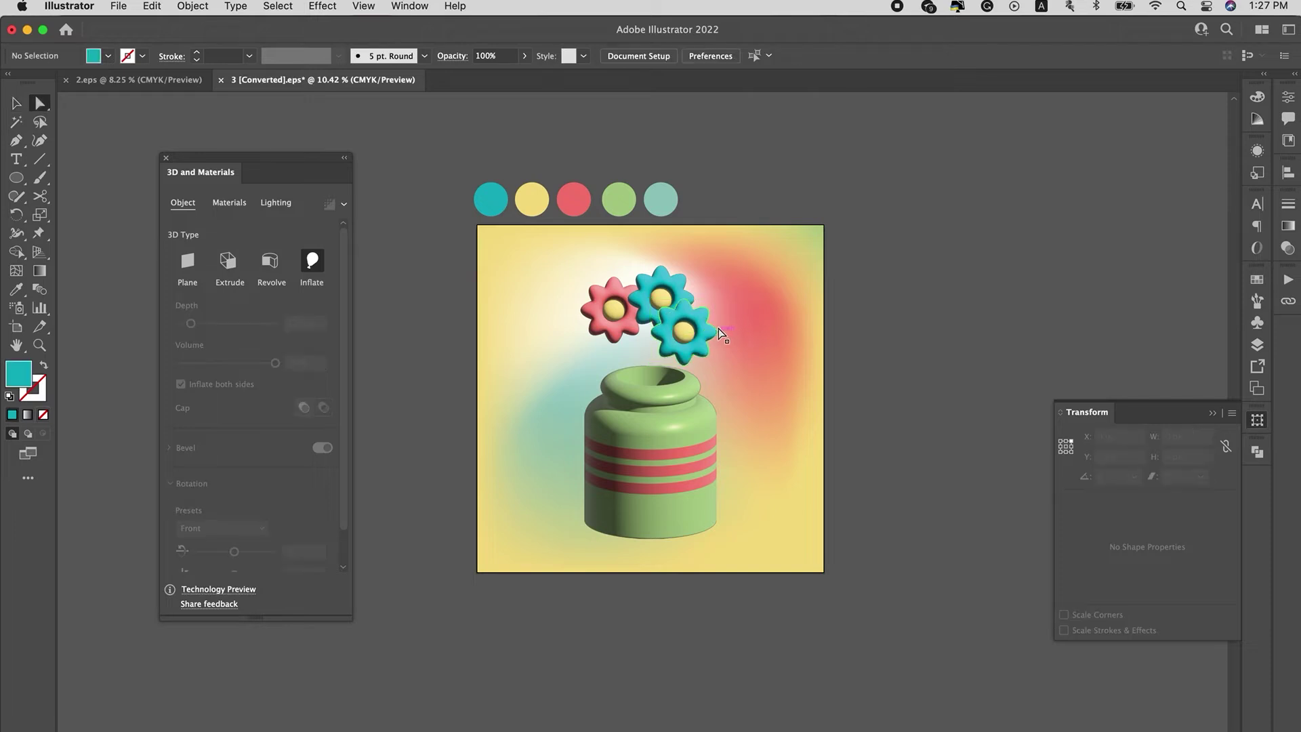
left_click(709, 337)
key("i")
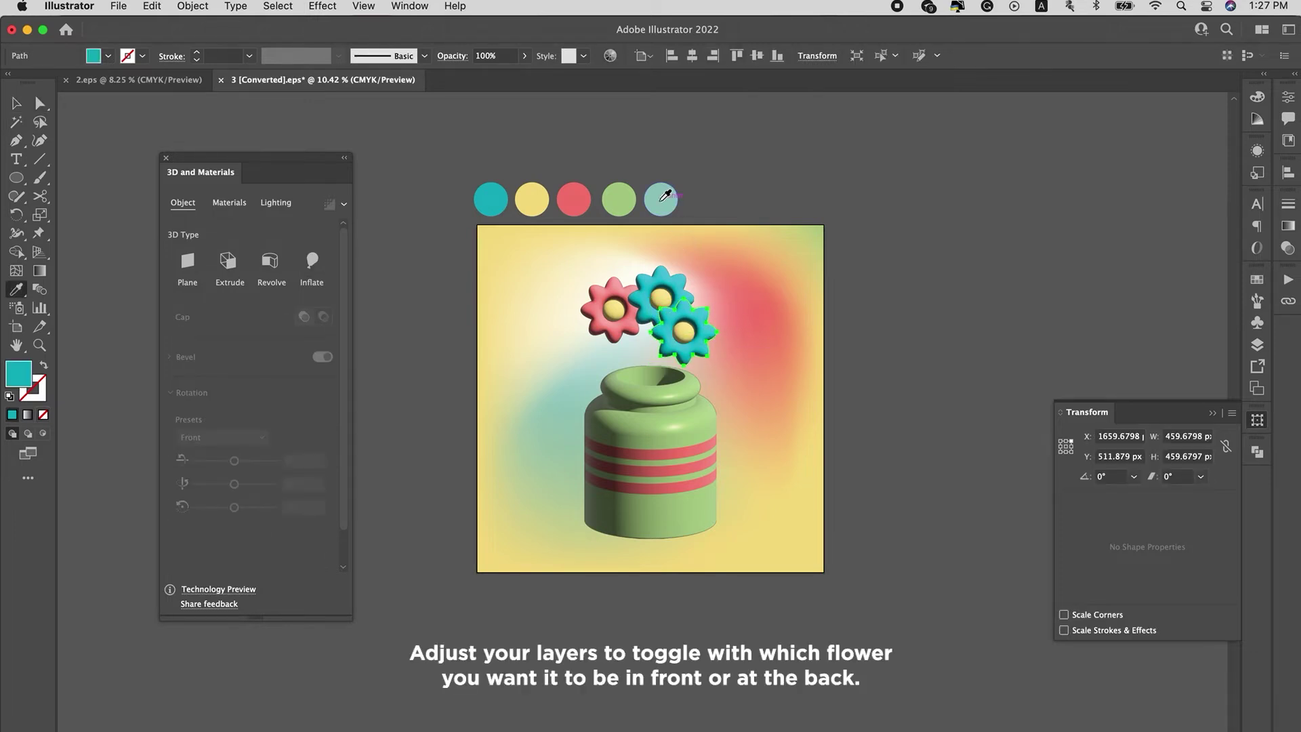
left_click(661, 197)
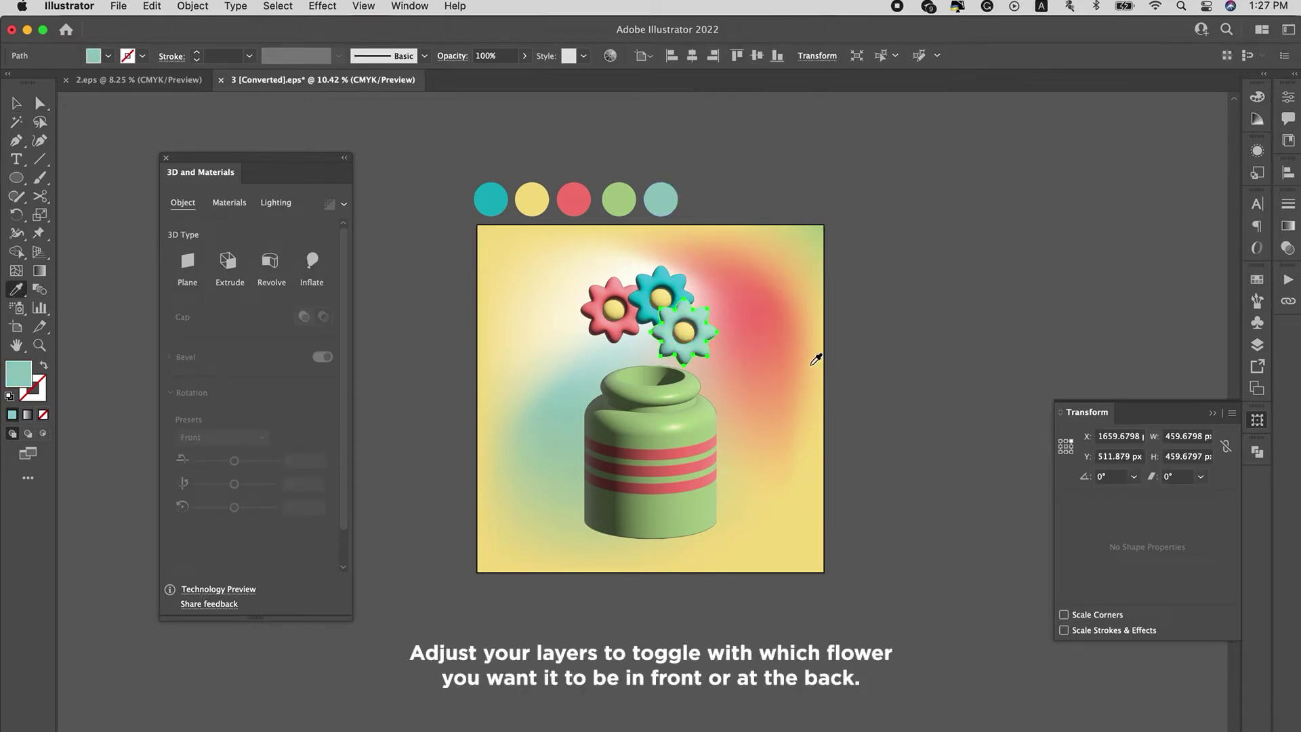
key("a")
key("super+shift+a")
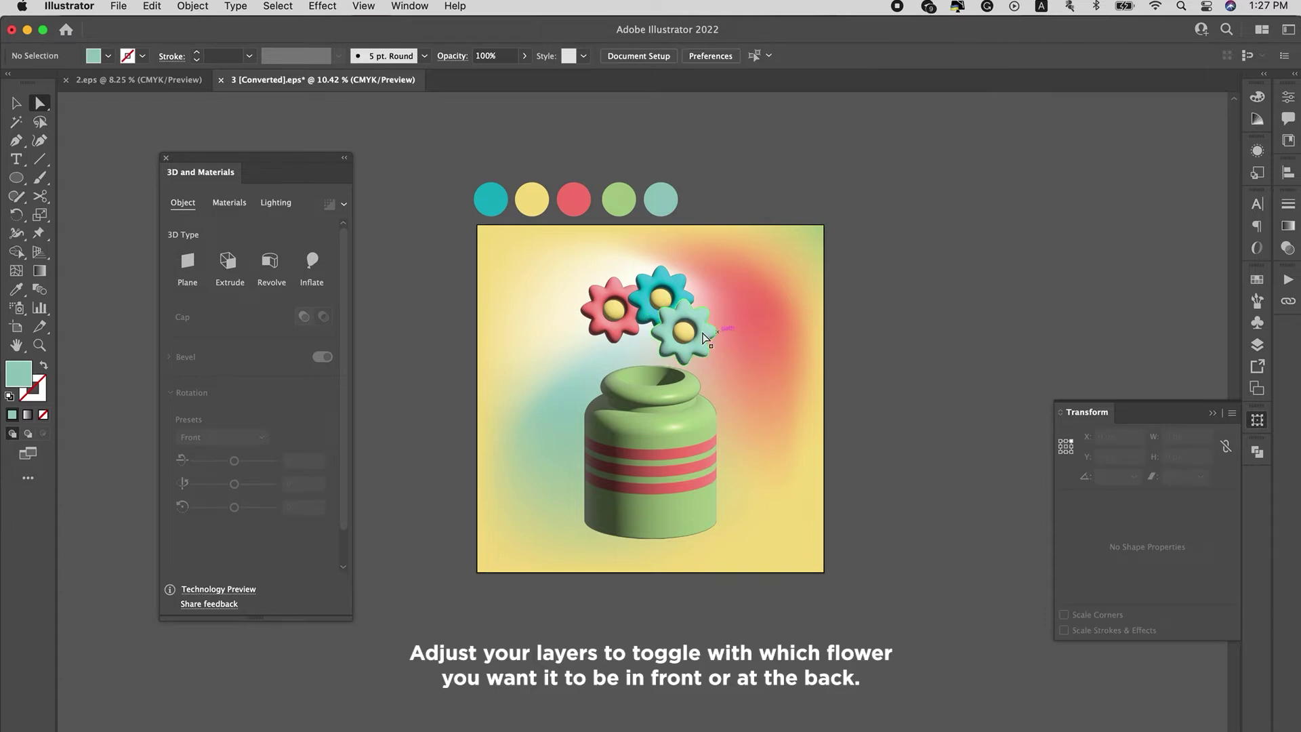
- Nudge the light-teal flower and move the pink flower down and right into the cluster
key("v")
left_click_drag(670, 325, 673, 320)
mouse_move(589, 318)
left_mouse_down()
mouse_move(598, 330)
mouse_move(588, 320)
left_mouse_up()
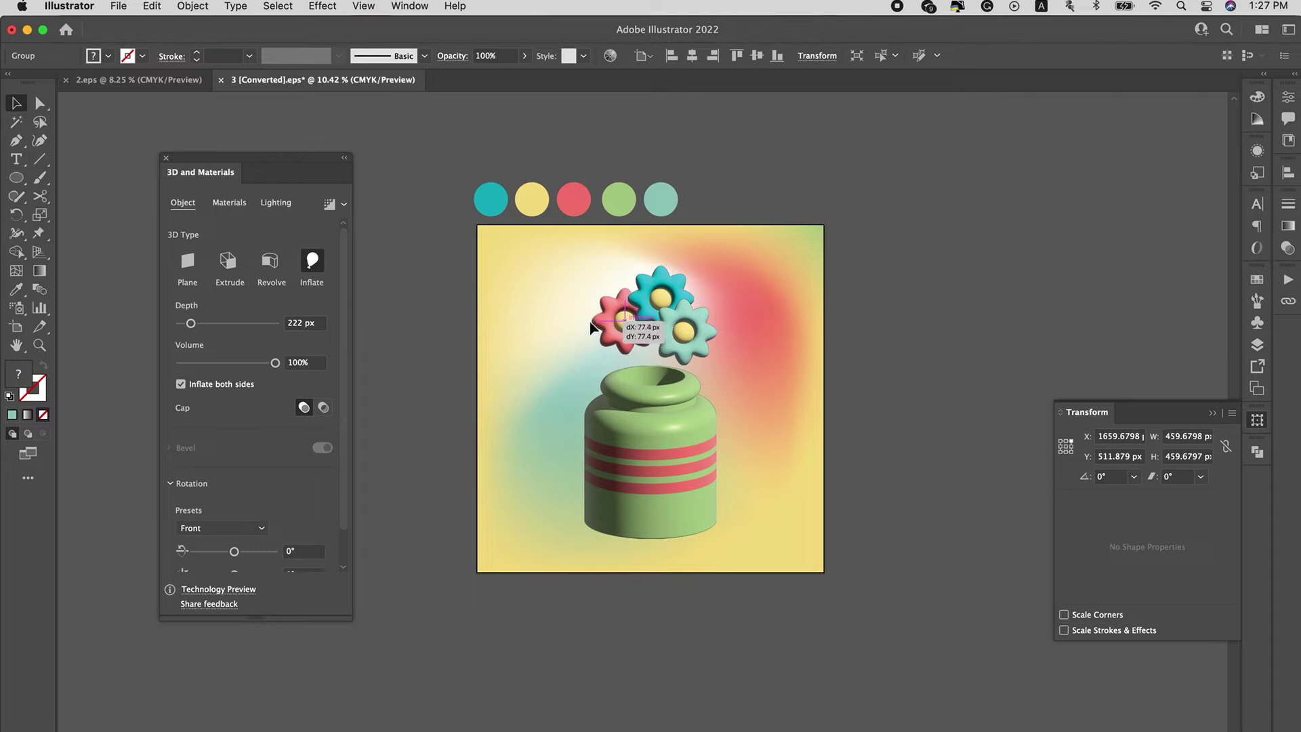
left_click(761, 310)
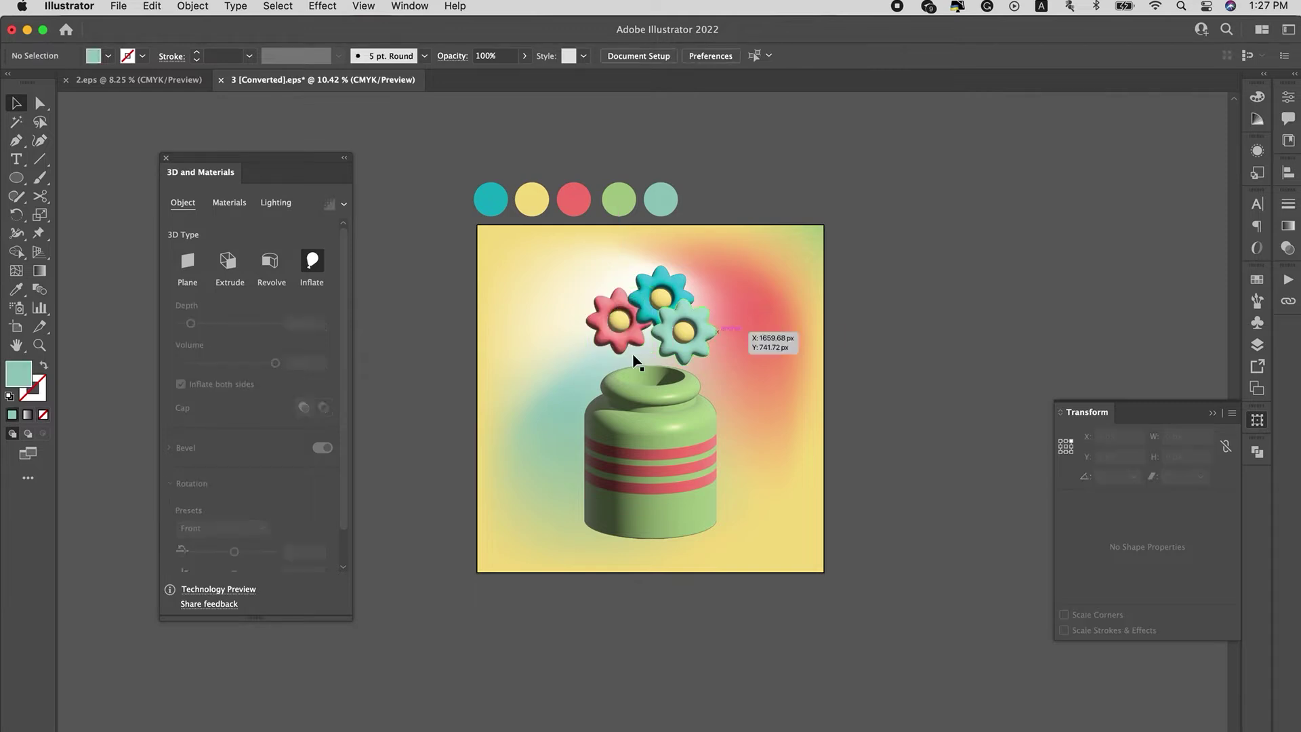
left_click(39, 158)
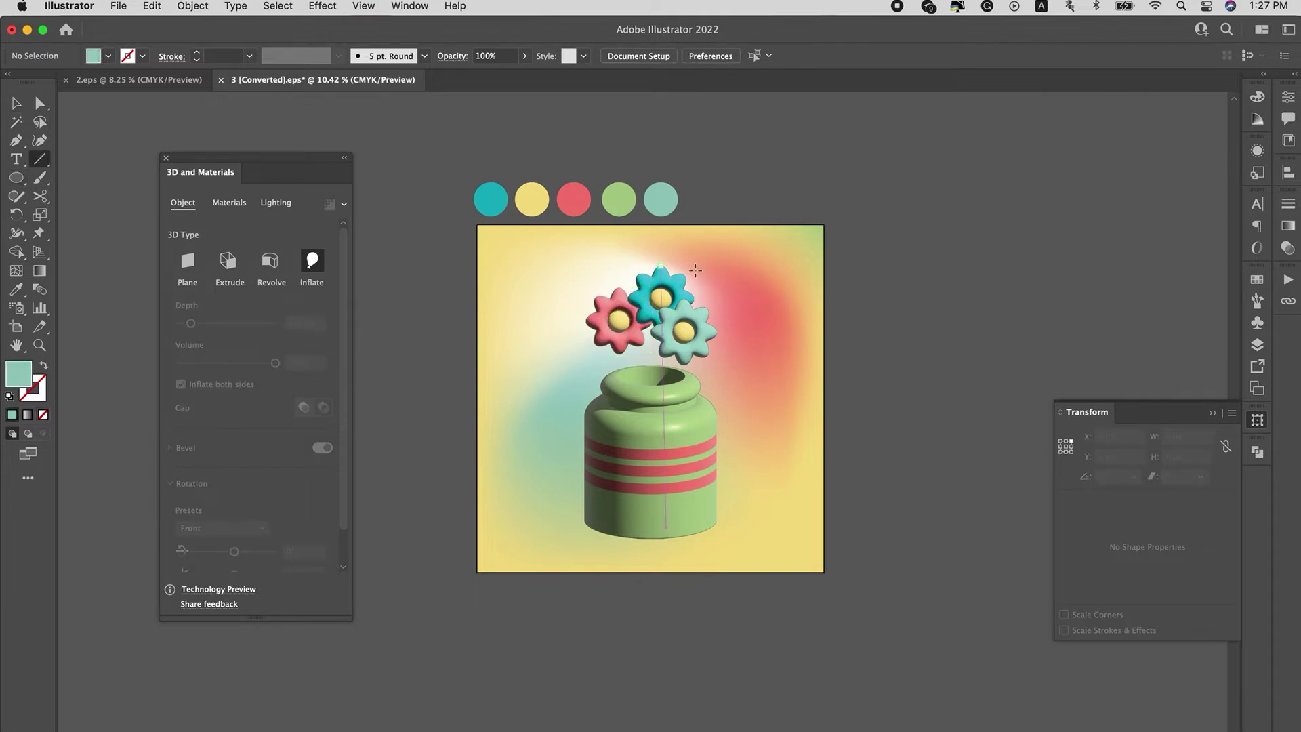
- Draw a vertical stem line down into the jar with a teal stroke
left_click_drag(629, 344, 630, 393)
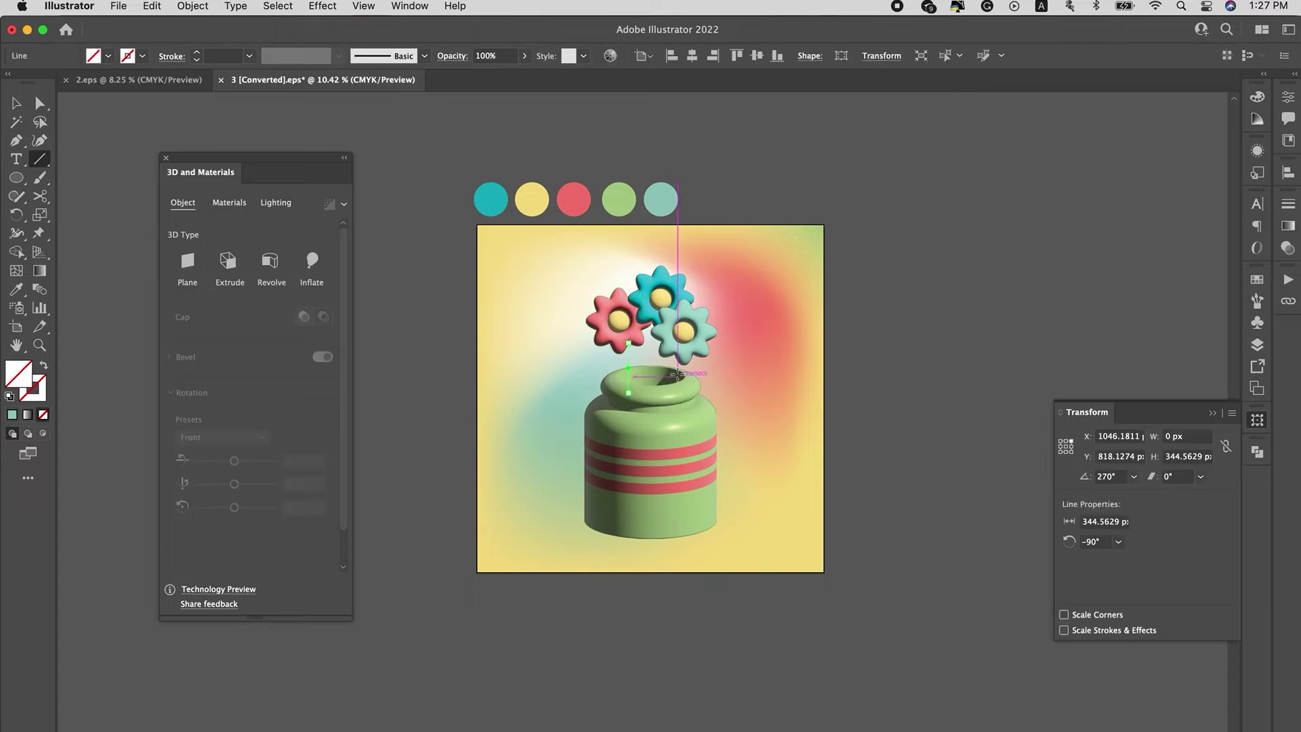
left_click(11, 415)
left_click(44, 367)
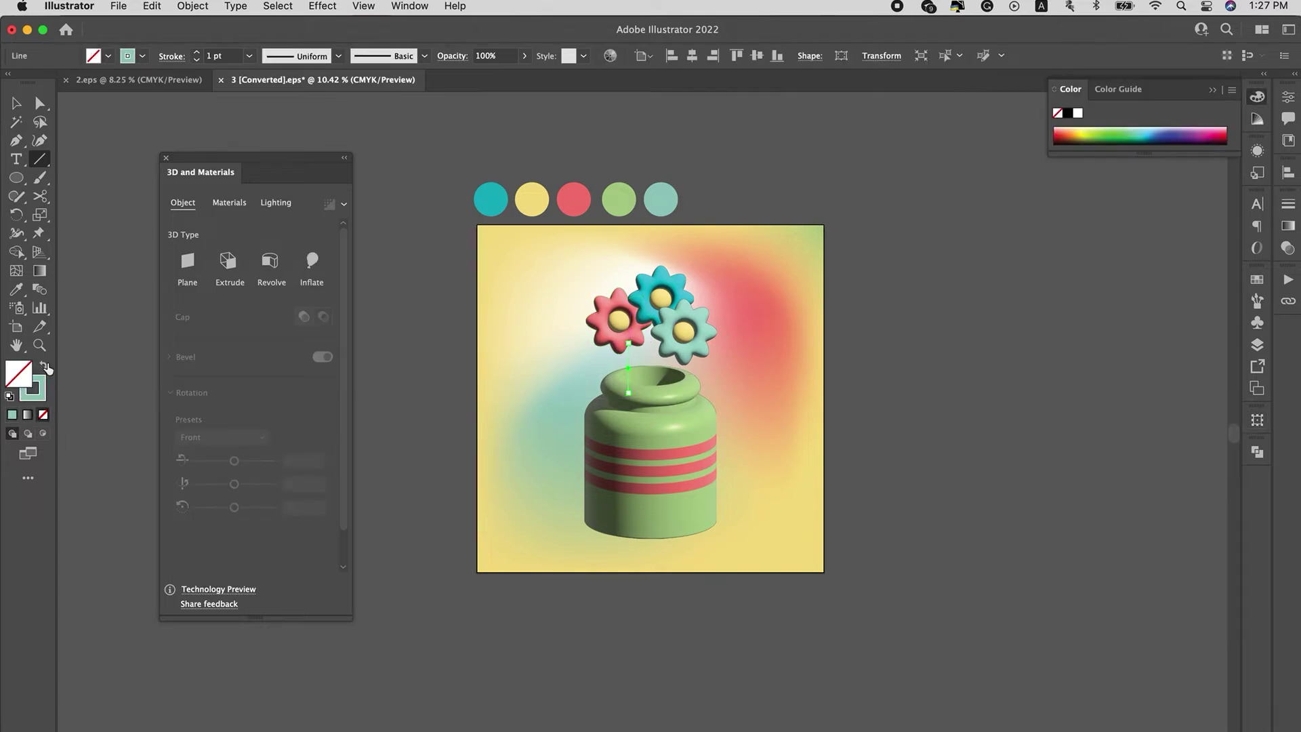
key("v")
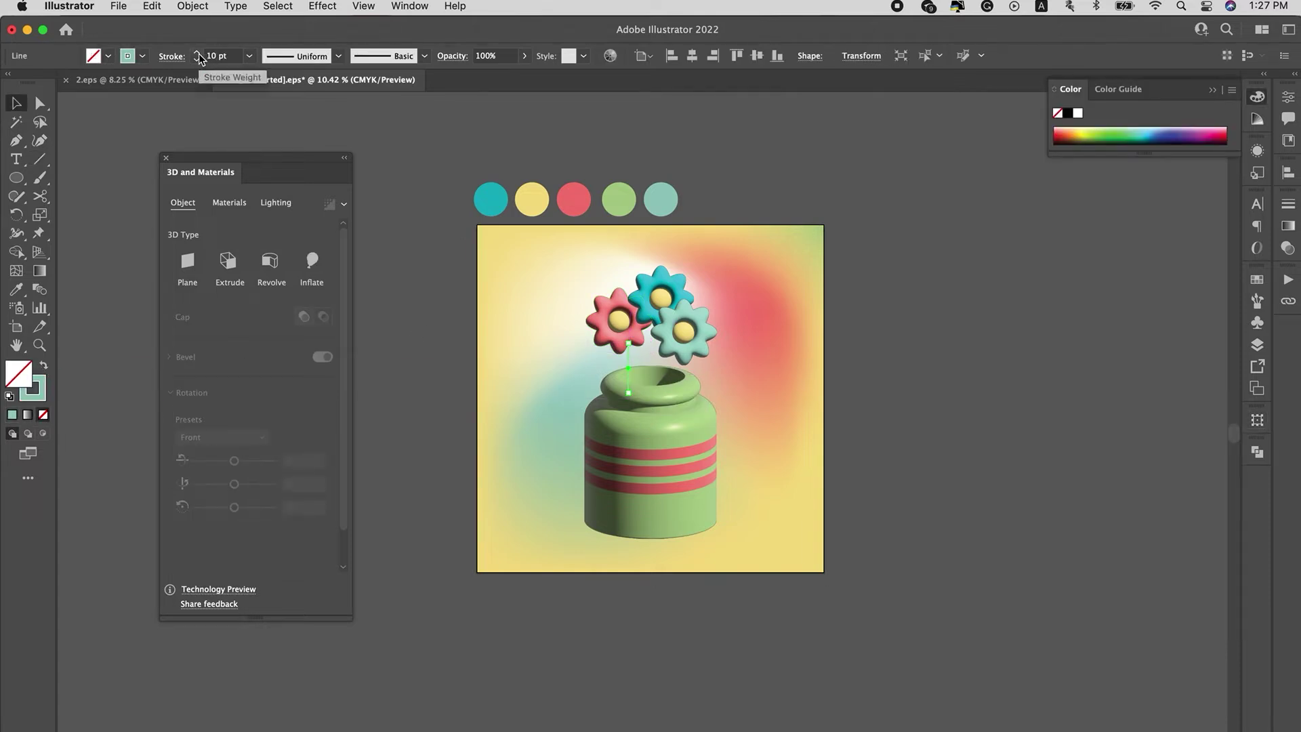
- Expand the stem's stroke into a filled shape and give it a 3D Inflate, then Revolve form
left_click(198, 5)
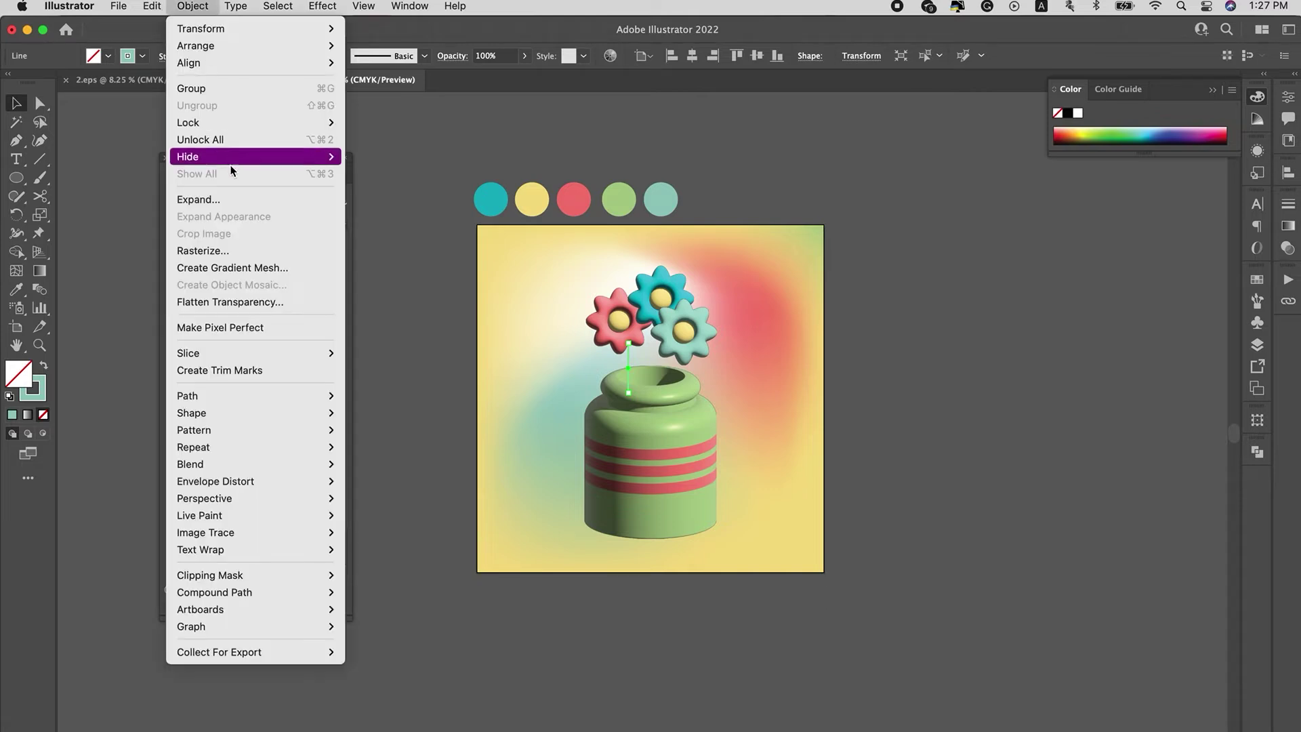
left_click(225, 198)
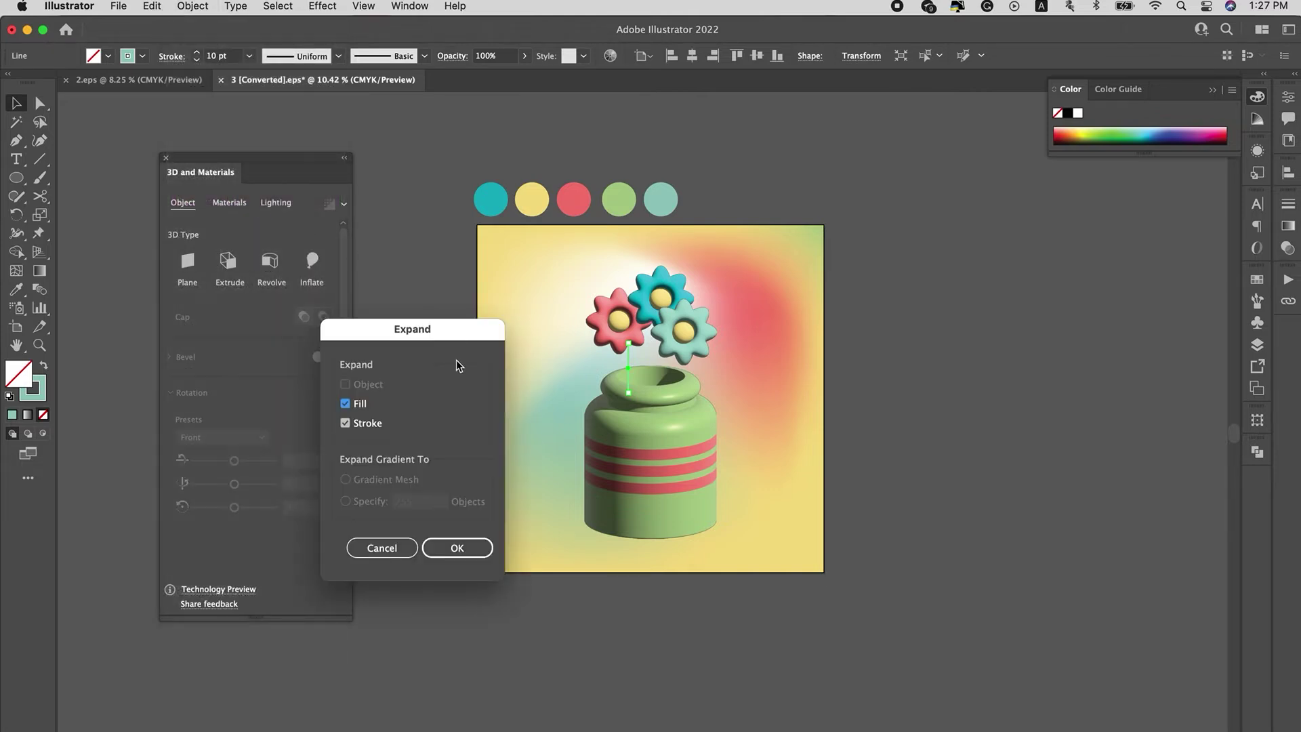
left_click(478, 546)
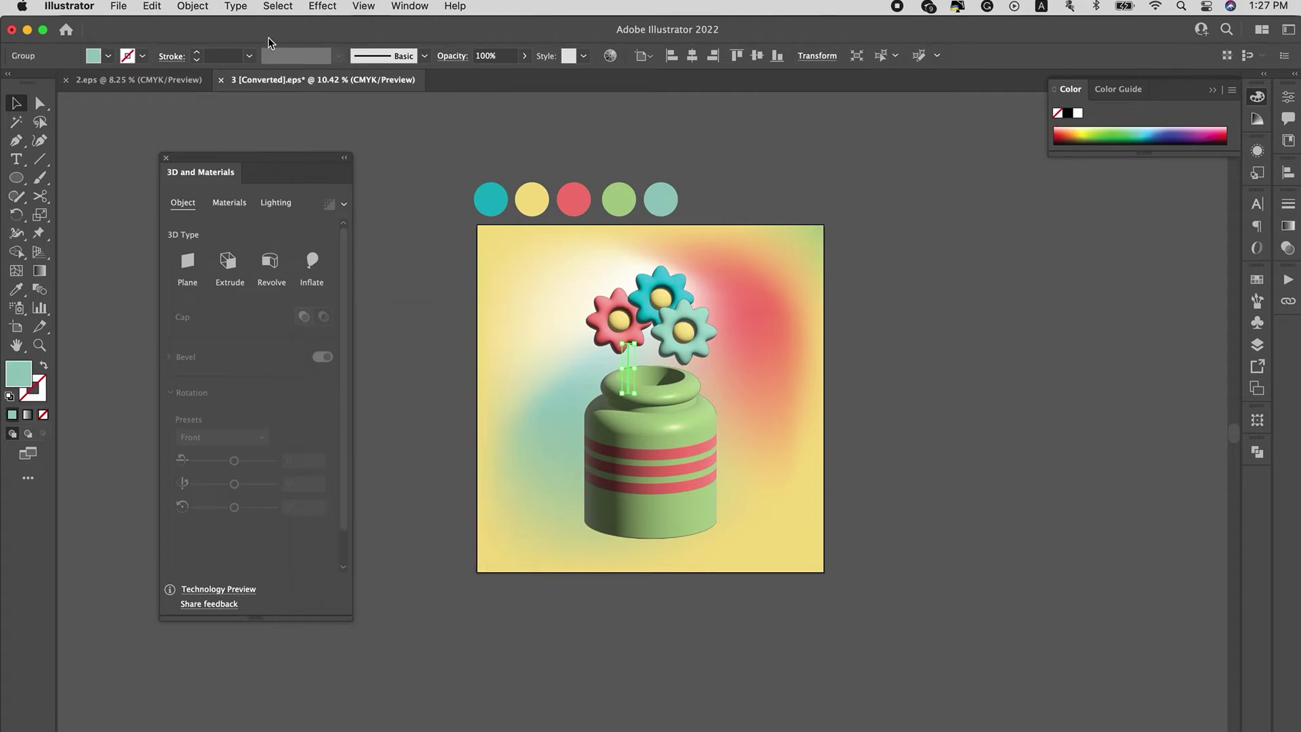
left_click(312, 272)
left_click(271, 264)
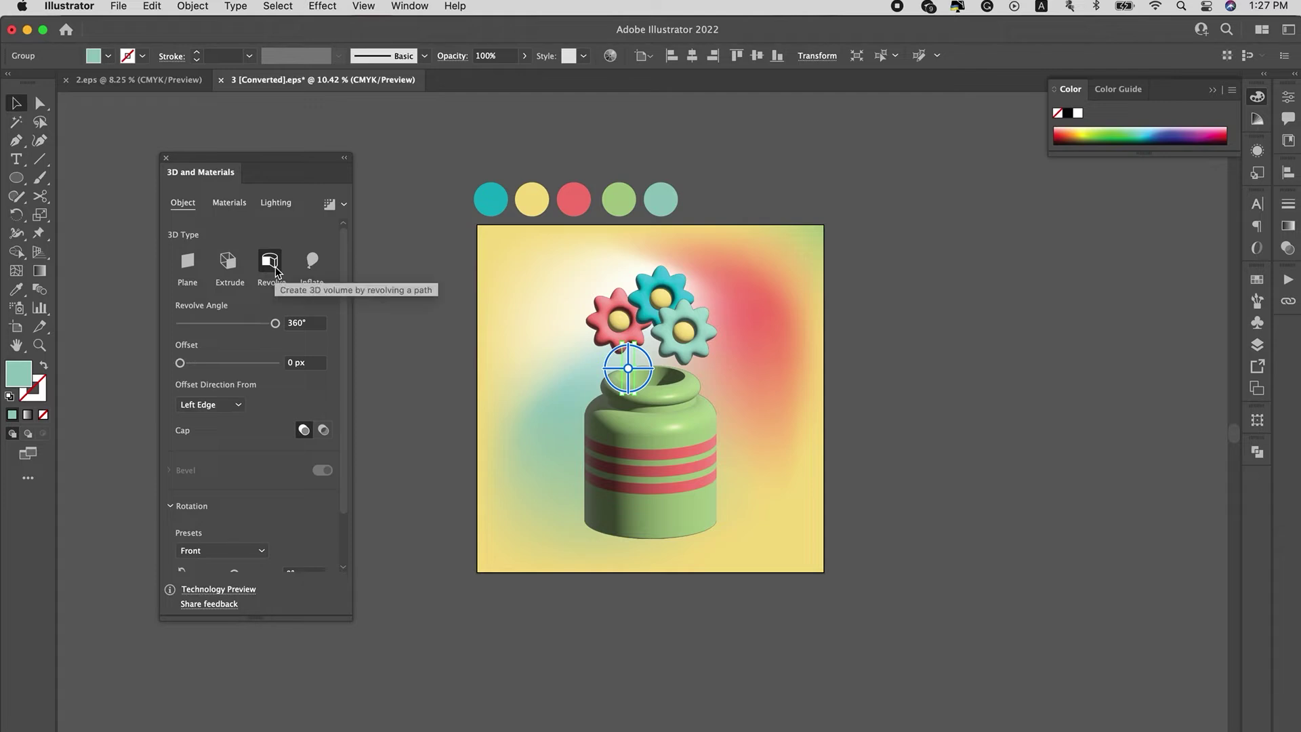
- Set the revolved stem's offset to 10 px
left_click(474, 357)
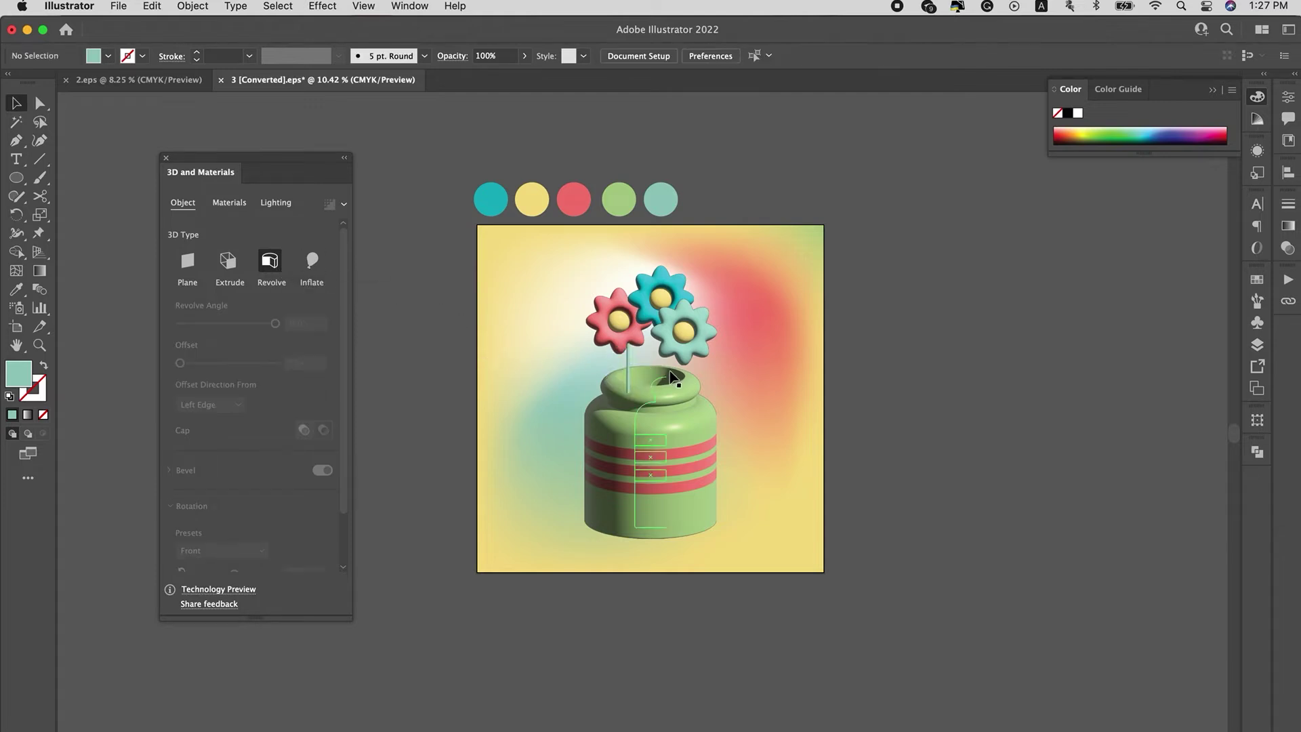
left_click(642, 378)
left_click_drag(180, 363, 196, 363)
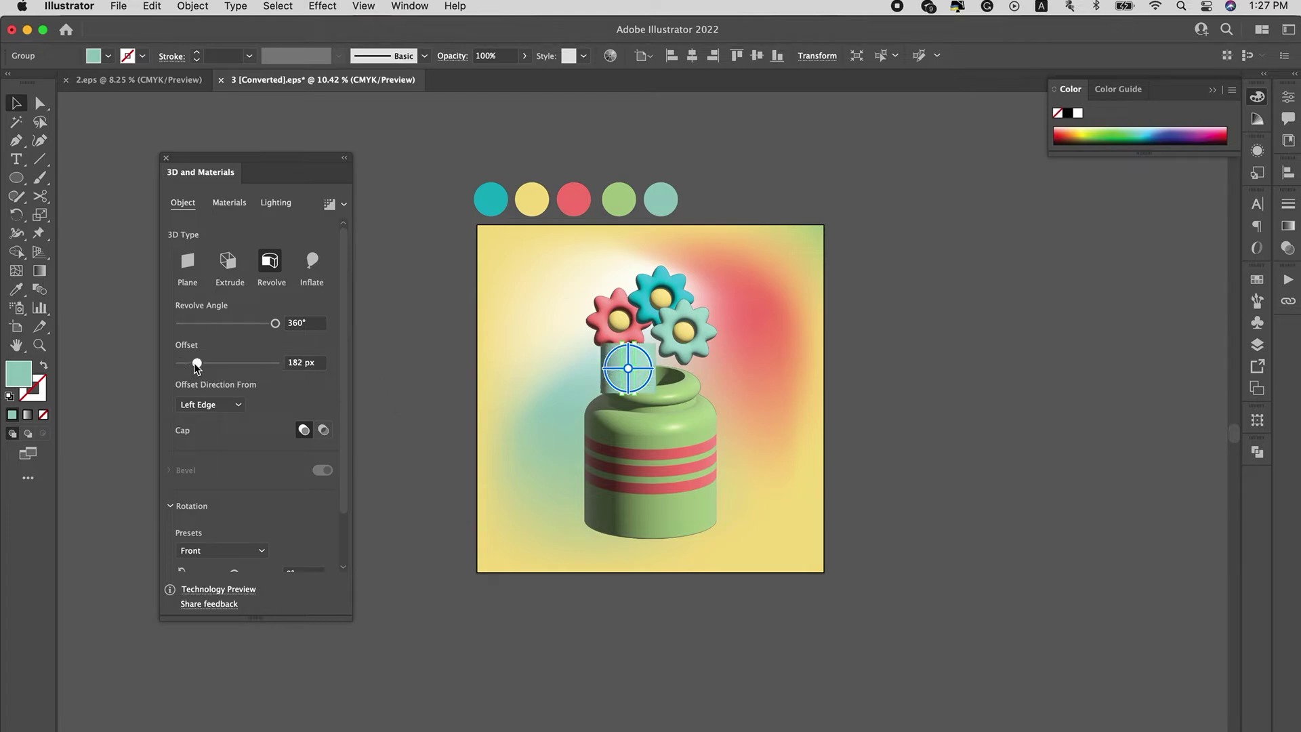
left_click_drag(196, 363, 180, 364)
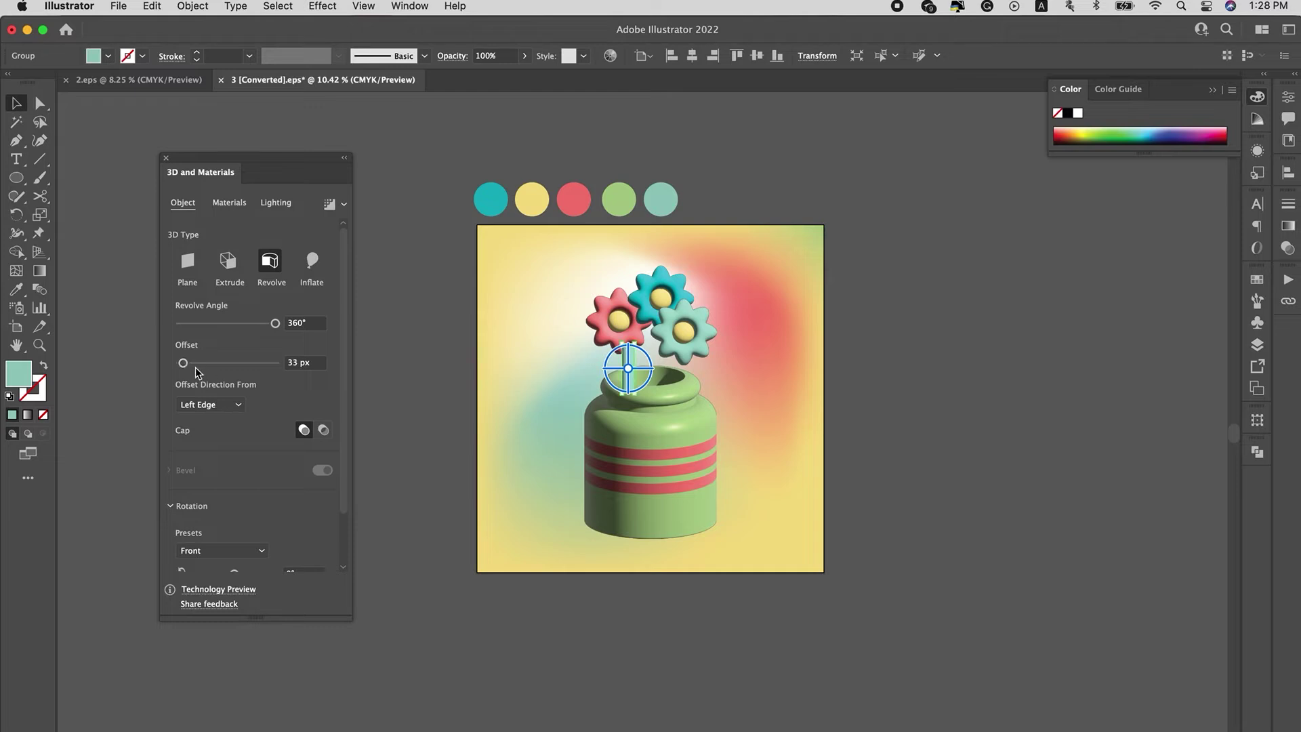
left_click(302, 365)
type("10")
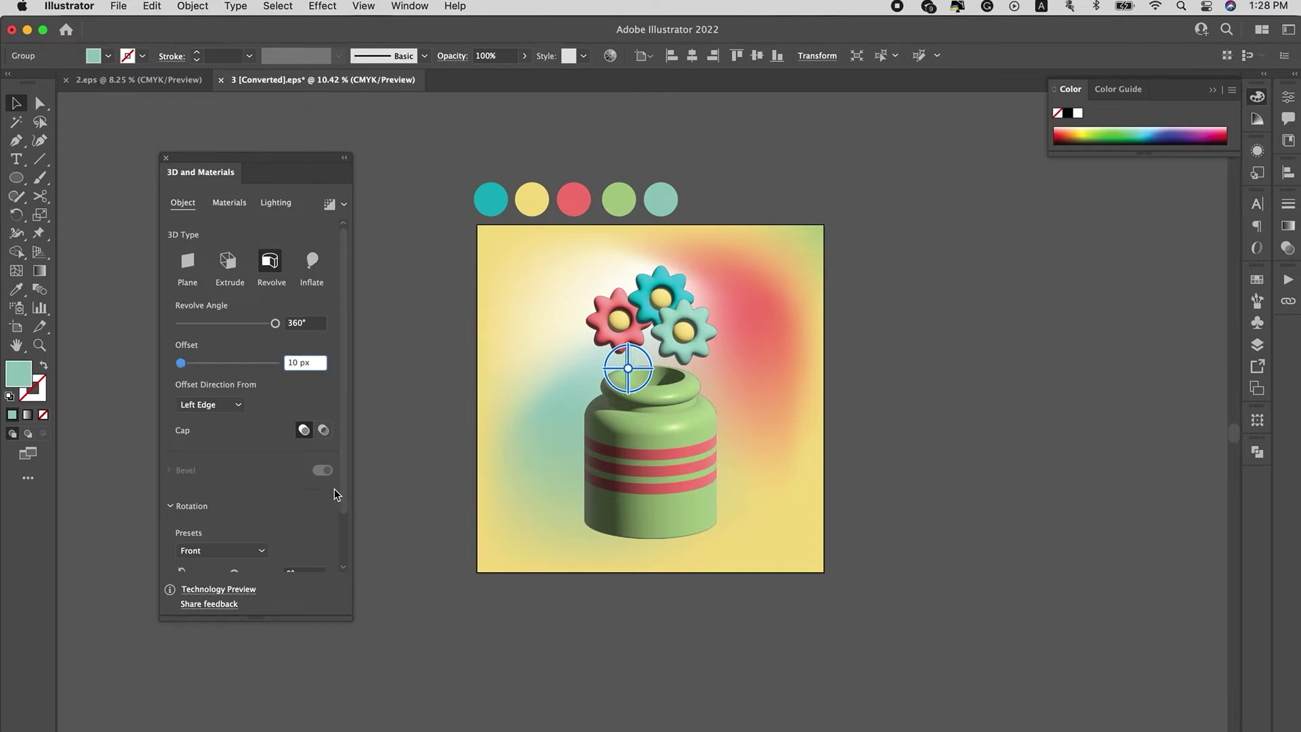
- Lower the stem material's roughness to 0.11
scroll(335, 490, "down", 3)
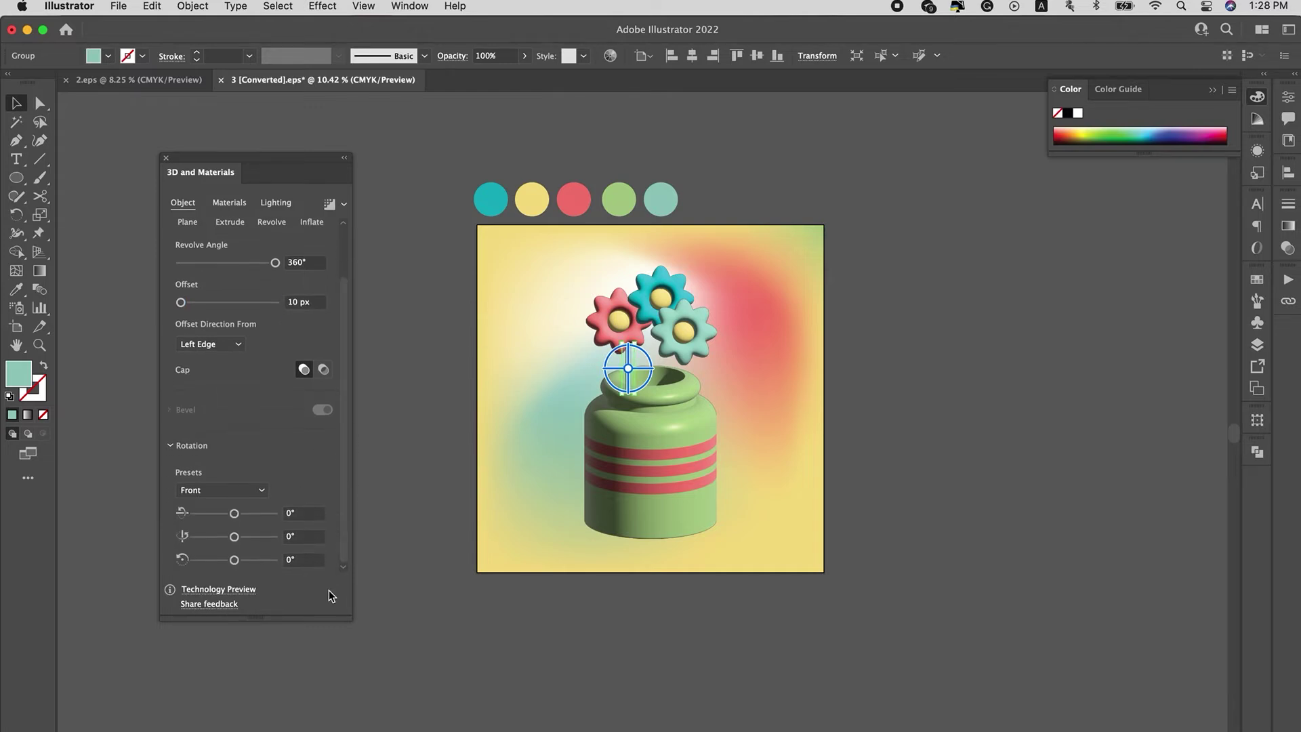
left_click(228, 203)
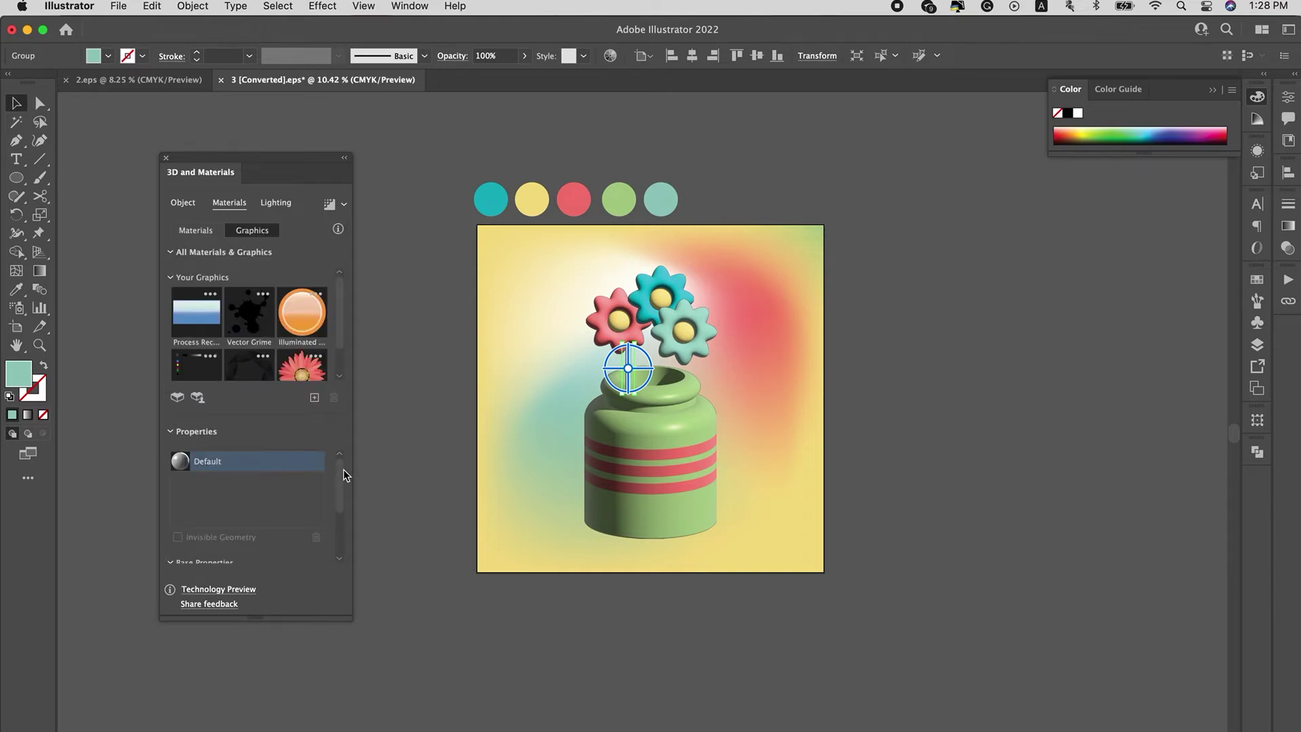
scroll(342, 481, "down", 3)
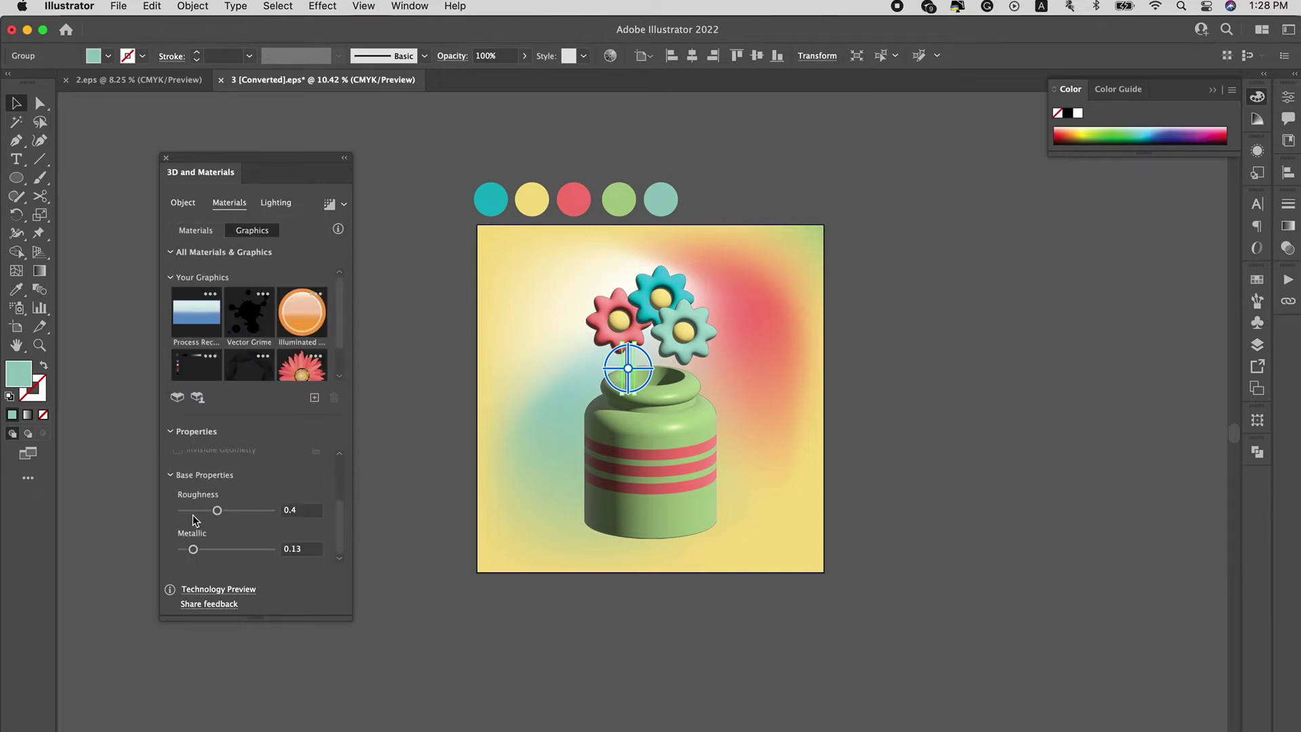
left_click(191, 510)
left_click(443, 391)
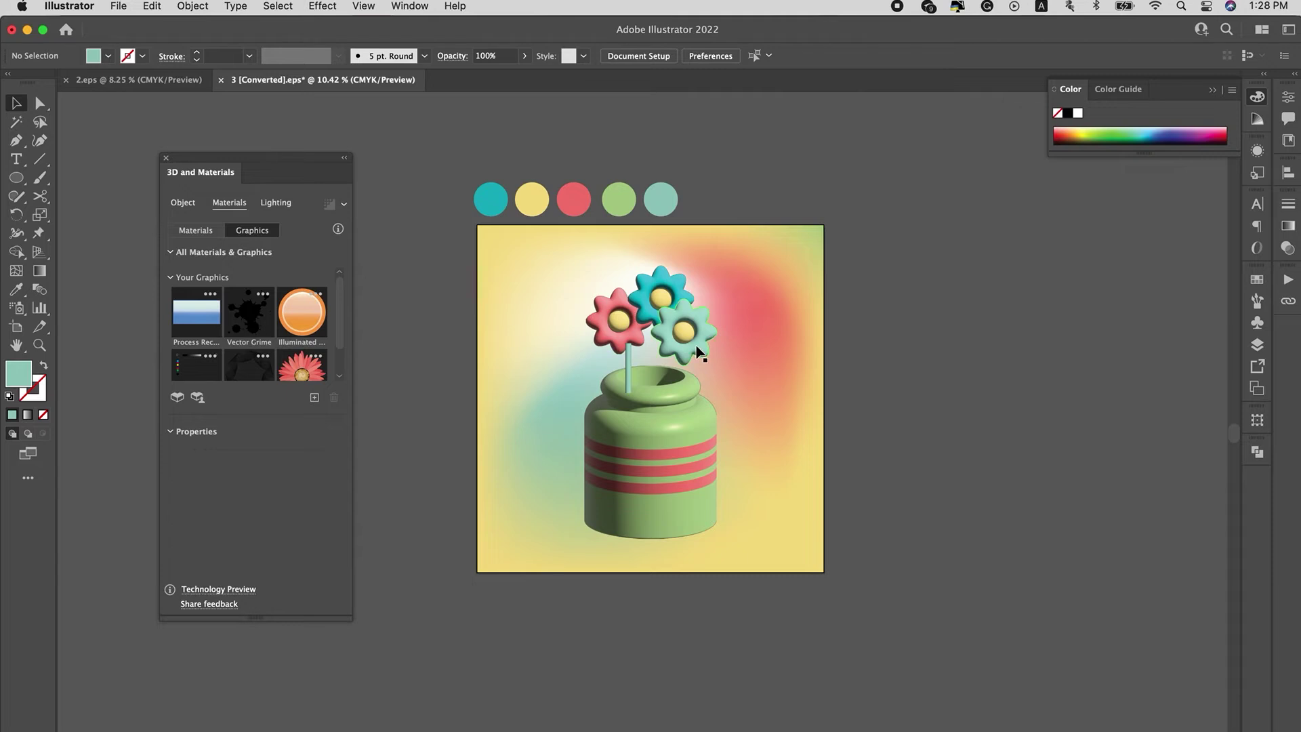
scroll(567, 370, "up", 3)
- Tuck the stem up into the red flower and dim the flower's lighting to 61%
left_click_drag(537, 355, 541, 341)
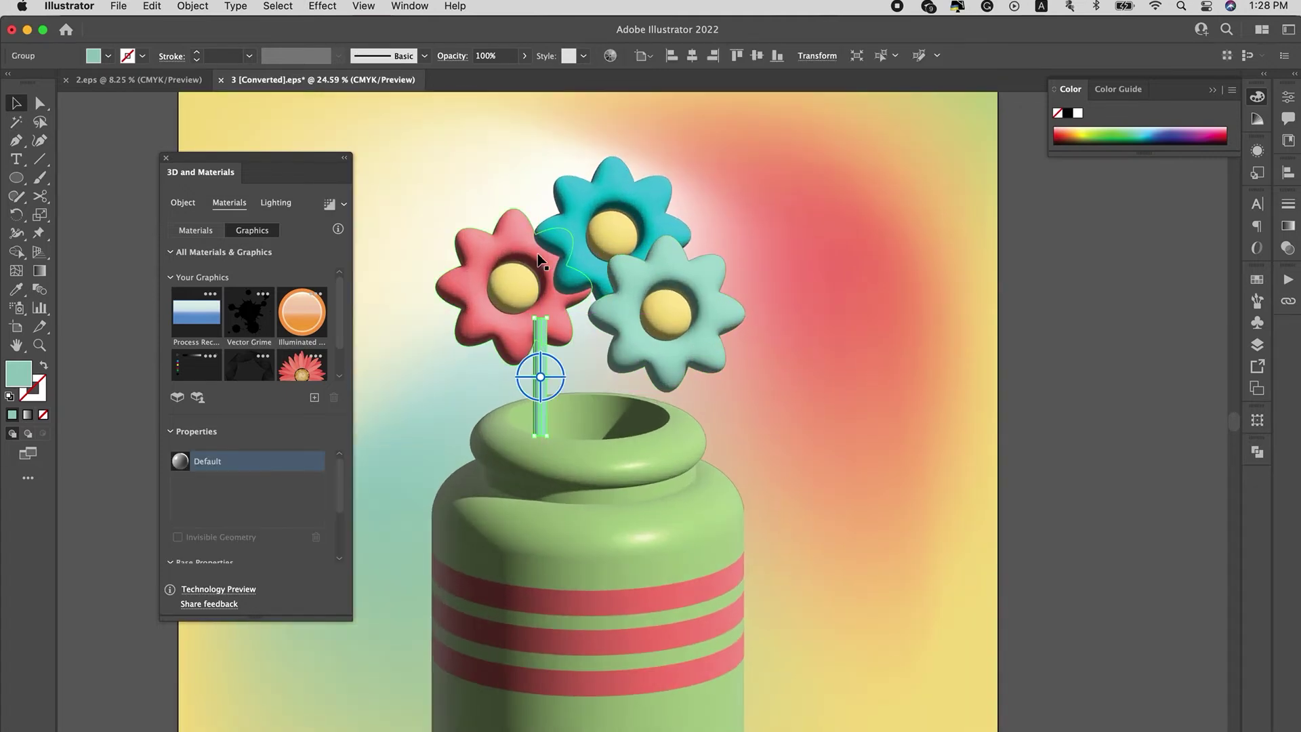
mouse_move(540, 256)
left_mouse_down()
mouse_move(541, 245)
mouse_move(514, 256)
mouse_move(522, 244)
left_mouse_up()
left_click(279, 208)
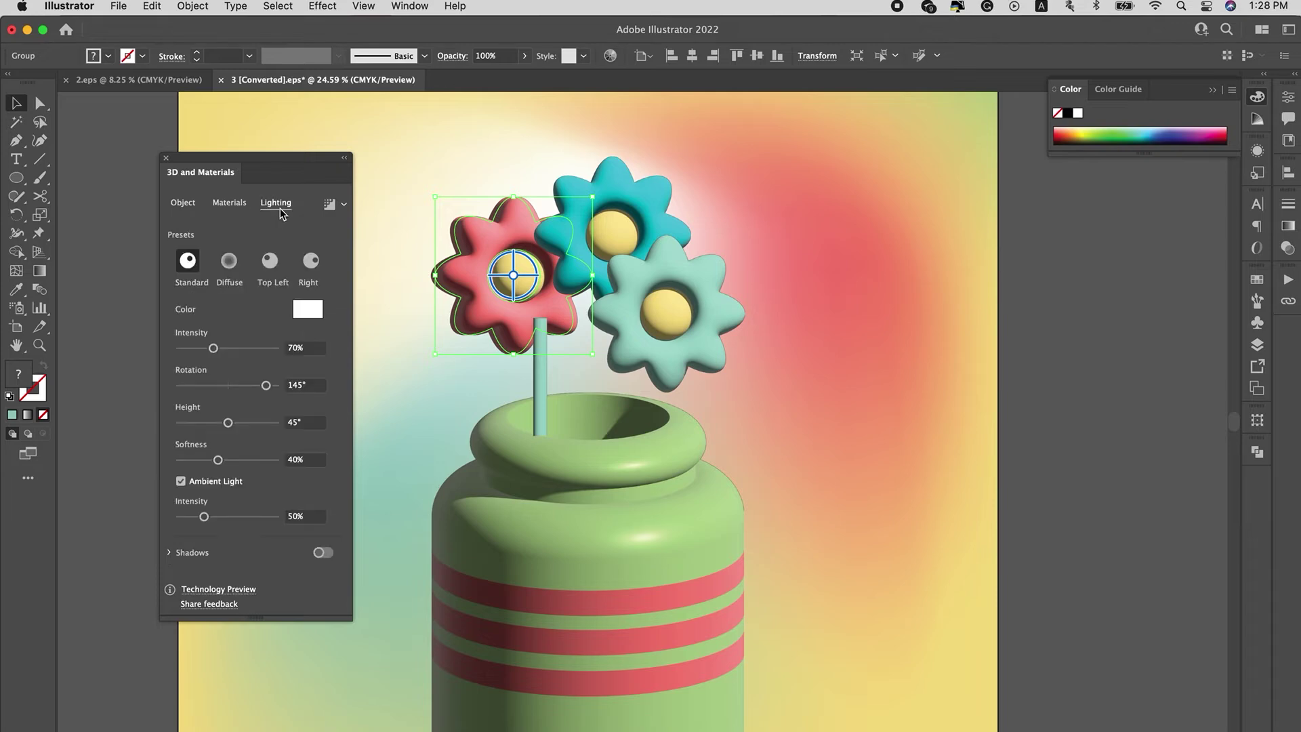
left_click_drag(212, 348, 210, 348)
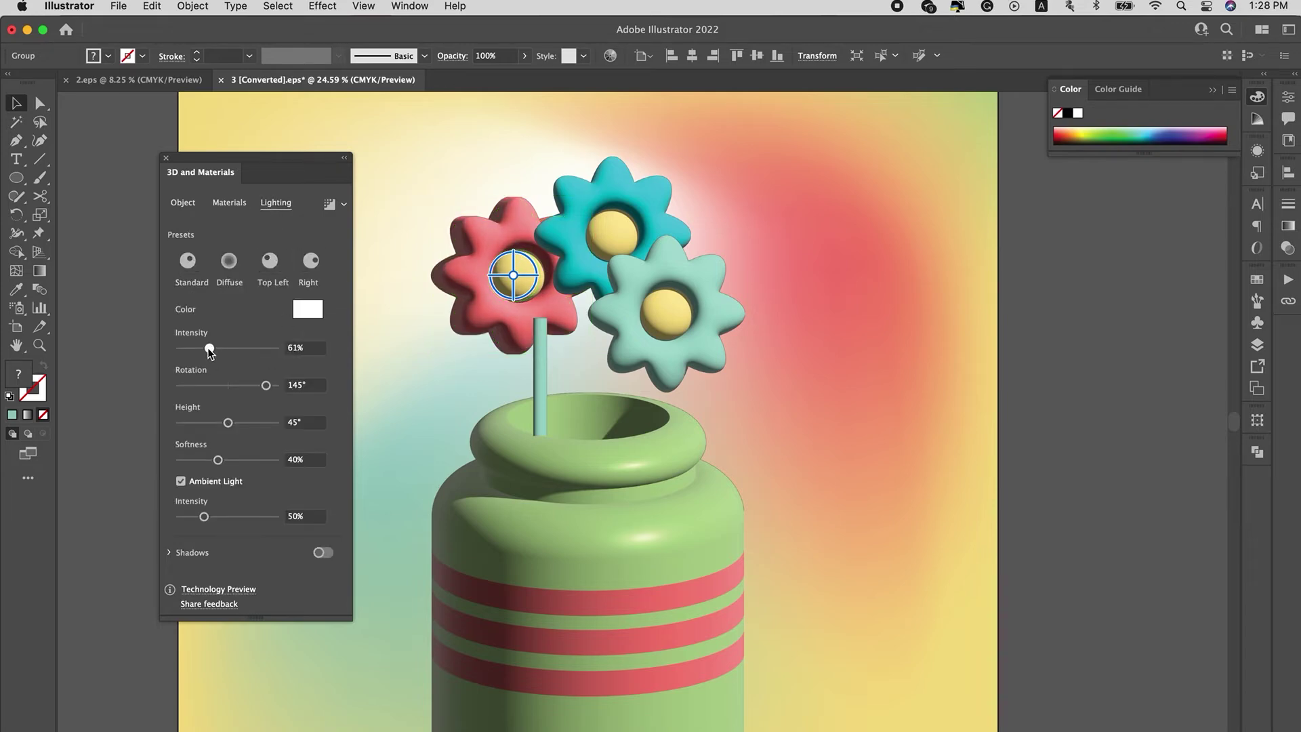
left_click(227, 203)
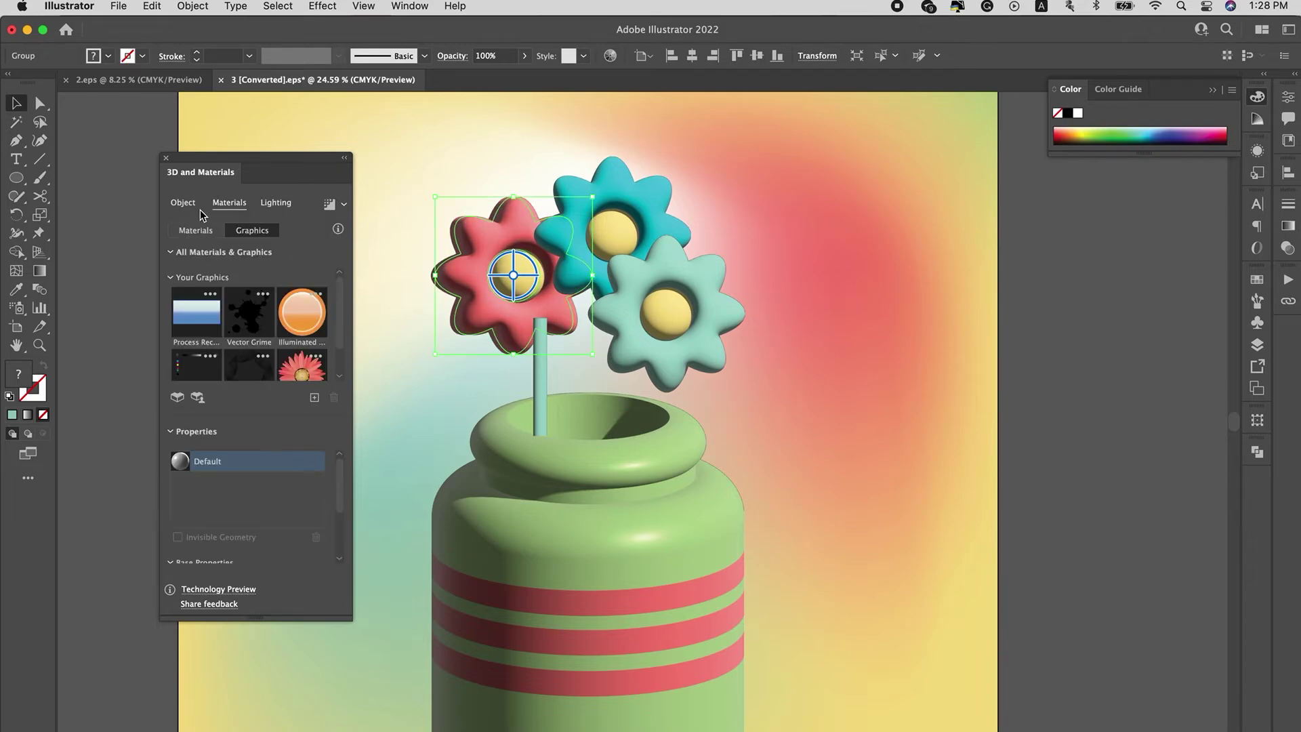
- Flatten the red flower's inflate to 76% volume and adjust its depth
left_click(184, 204)
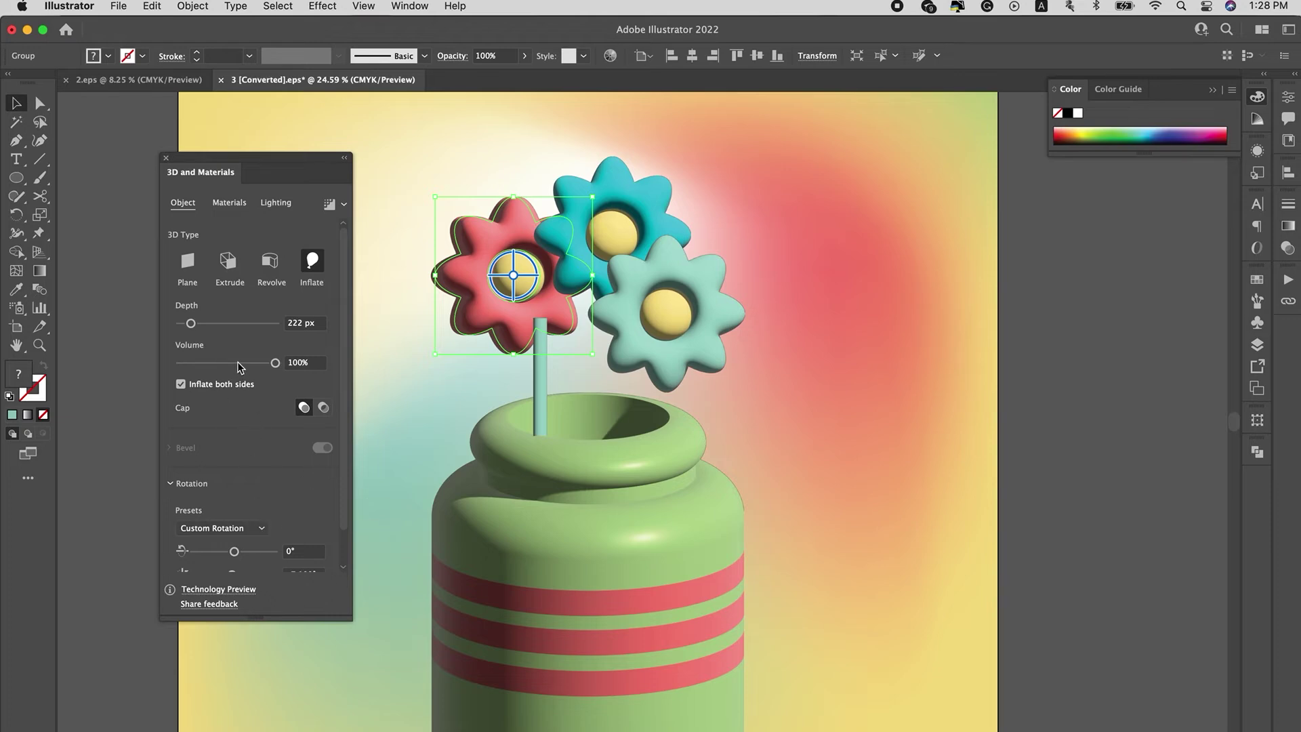
left_click_drag(274, 364, 252, 363)
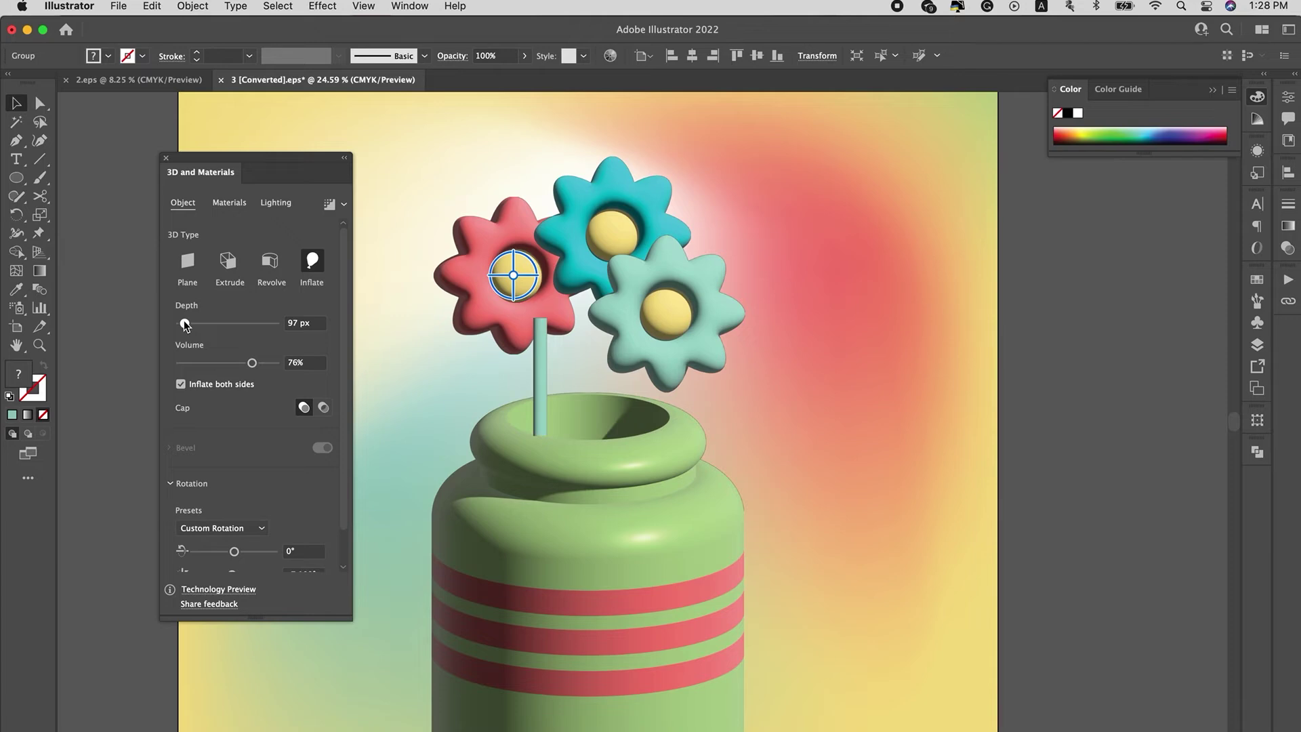
left_click_drag(189, 325, 191, 325)
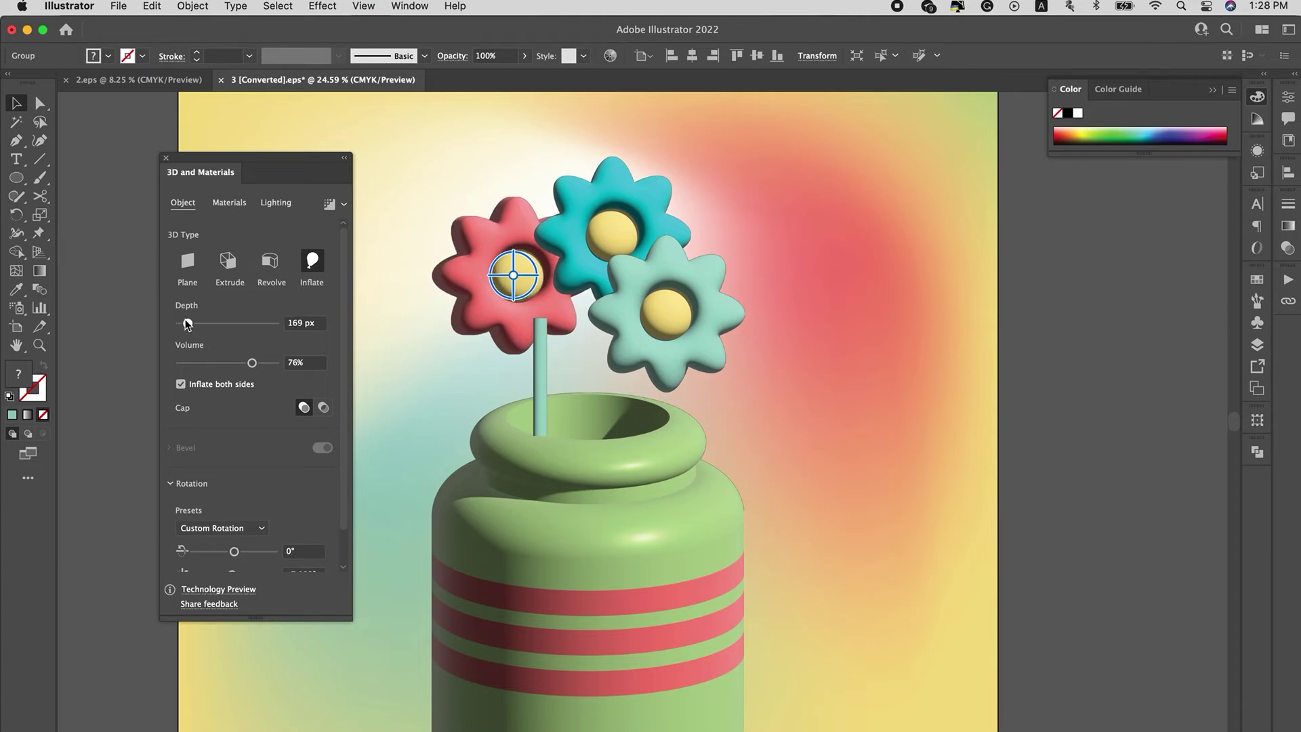
left_click(466, 178)
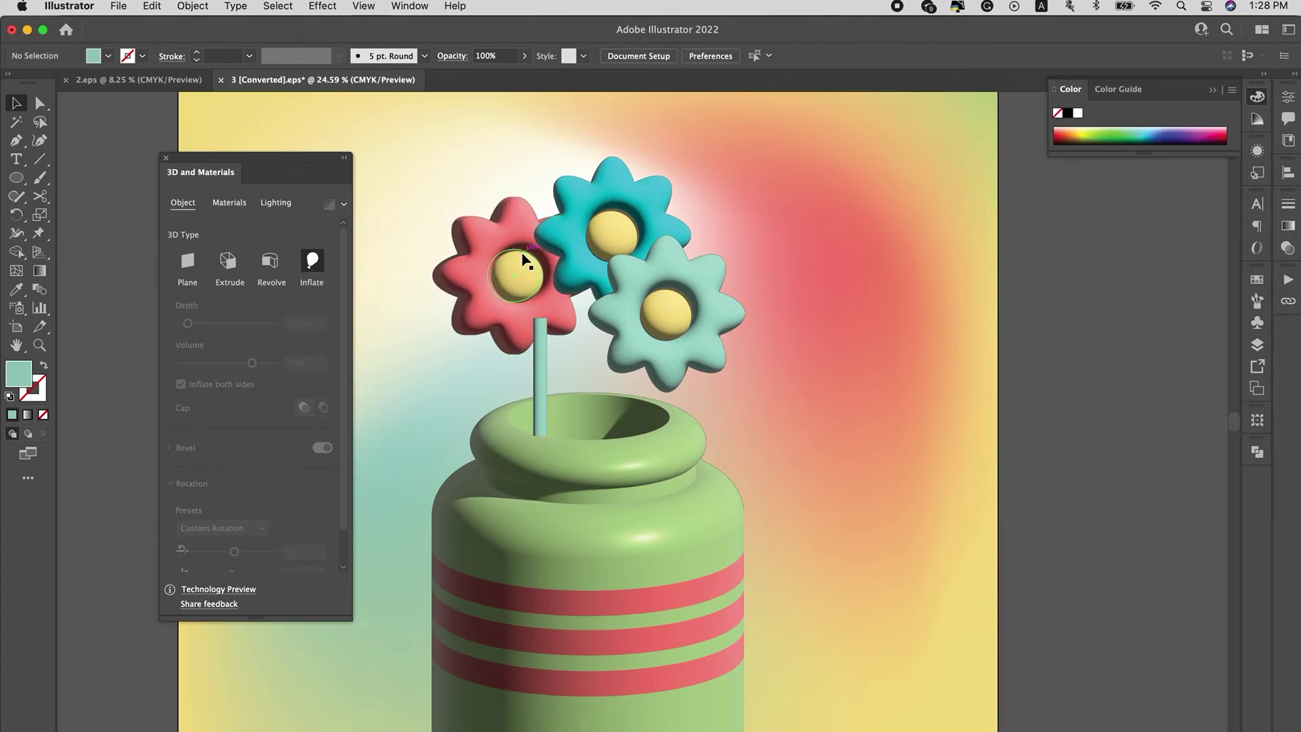
left_click(559, 336)
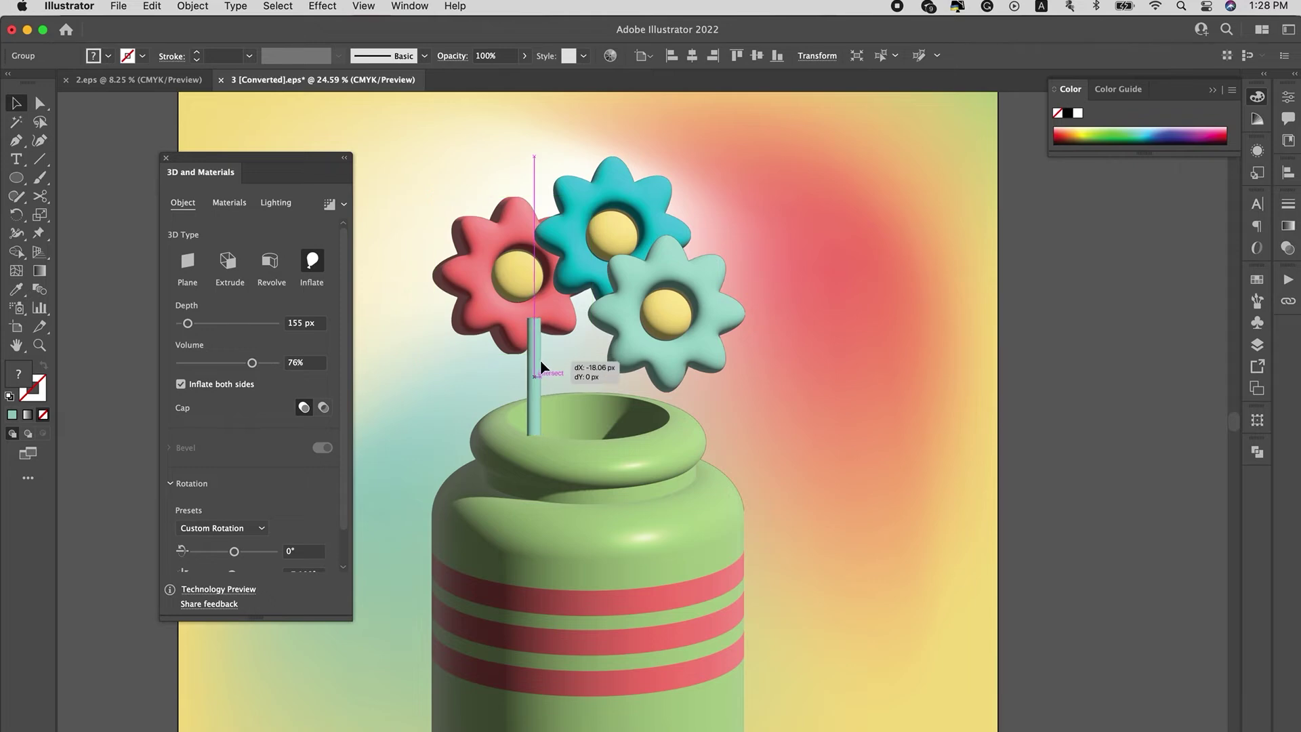
- Choose a golden brown fill colour for the stem in the Color Picker
left_click(539, 360)
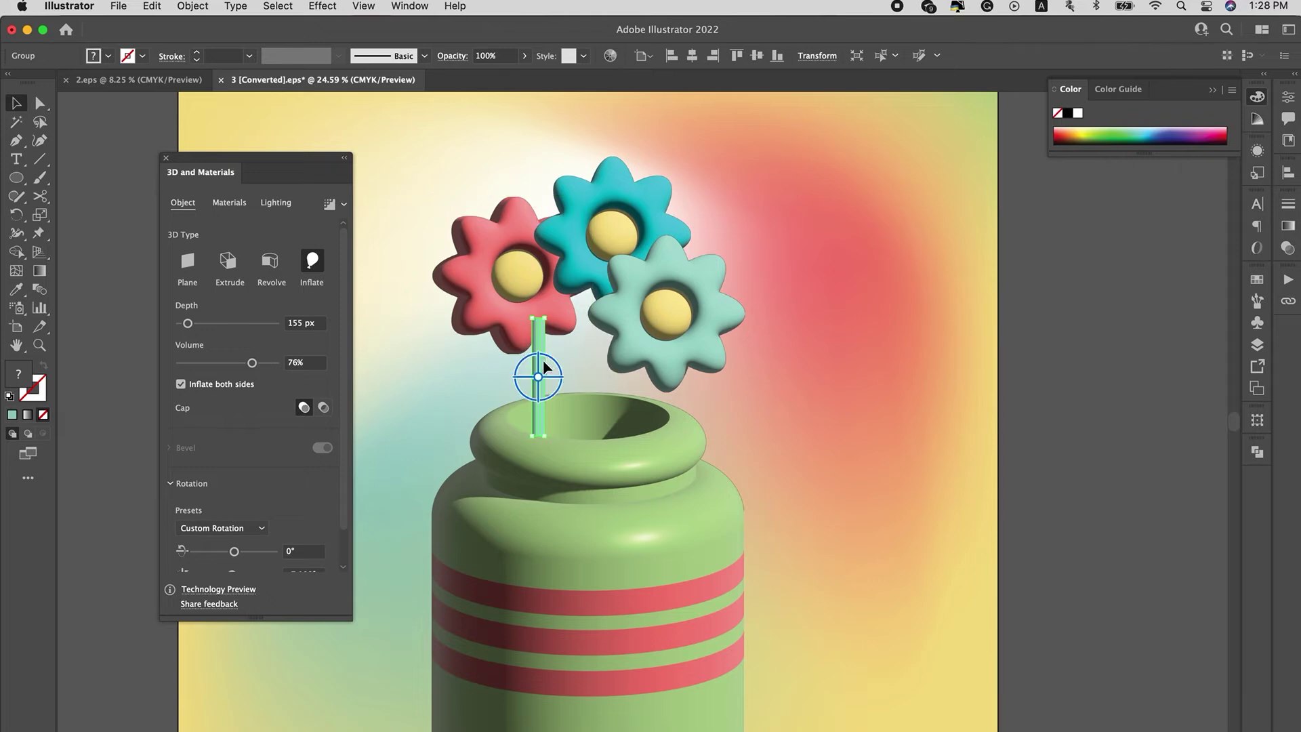
double_click(21, 372)
left_click_drag(743, 283, 738, 309)
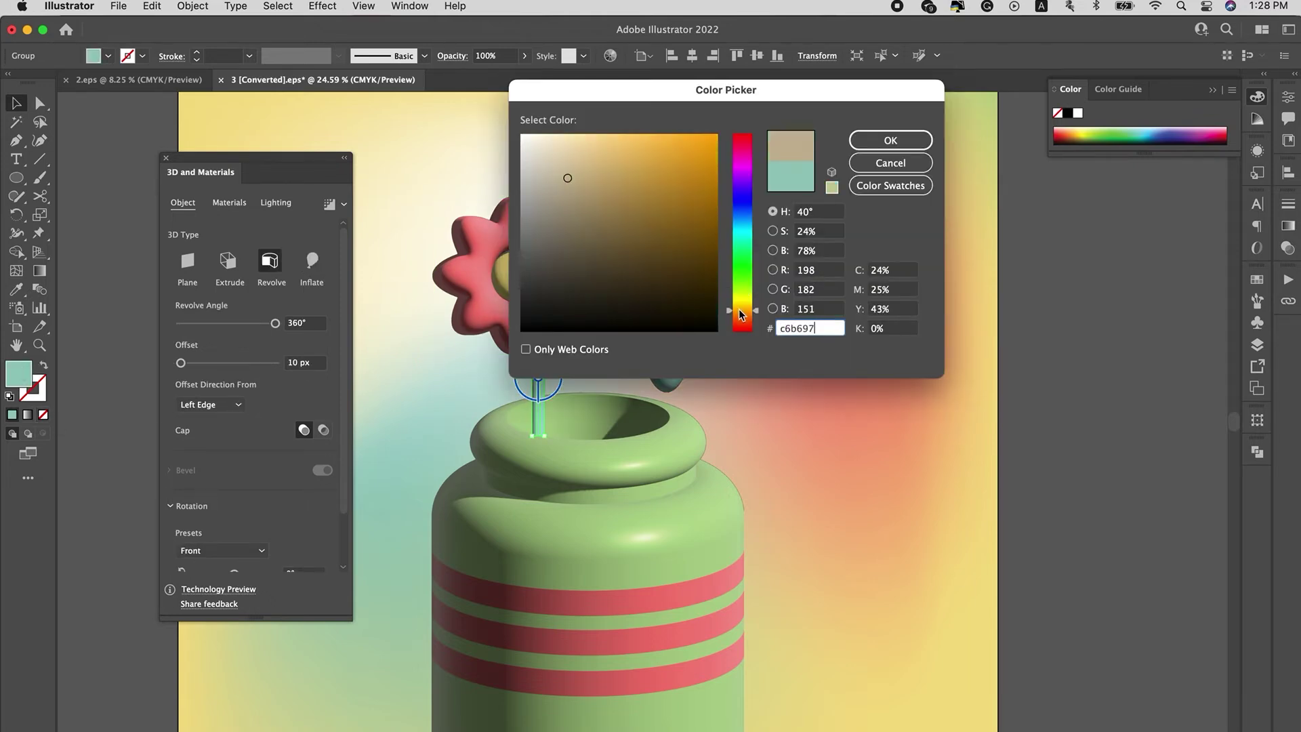
left_click(661, 203)
- Apply the ochre brown to the stem and tilt the red flower slightly
left_click(874, 139)
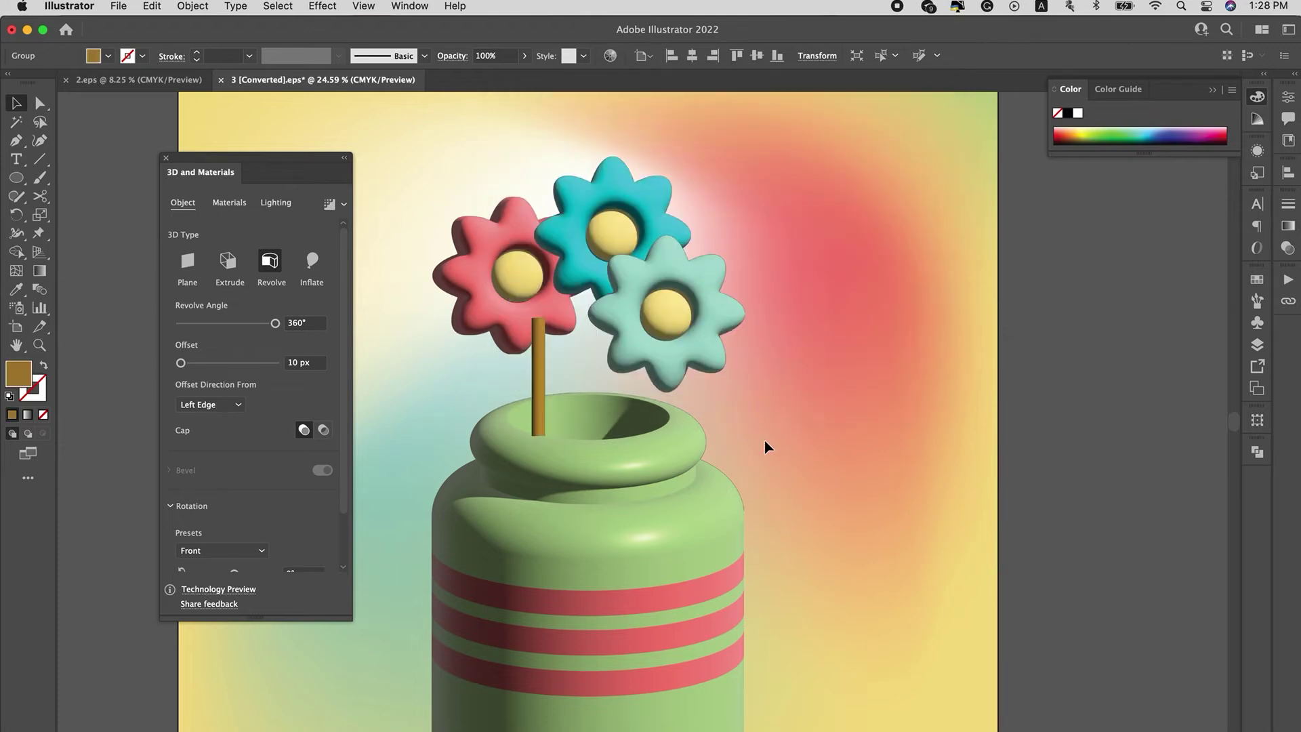
left_click(516, 262)
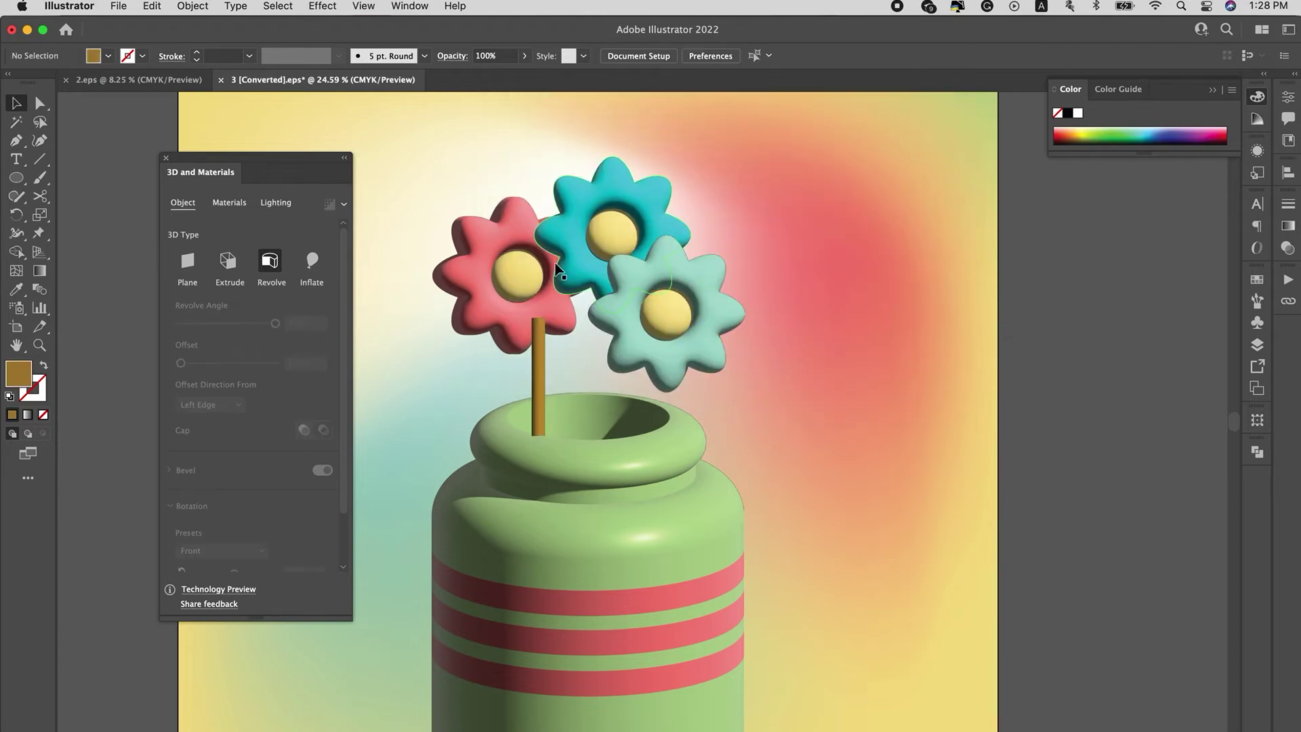
left_click(807, 331)
left_click(529, 242)
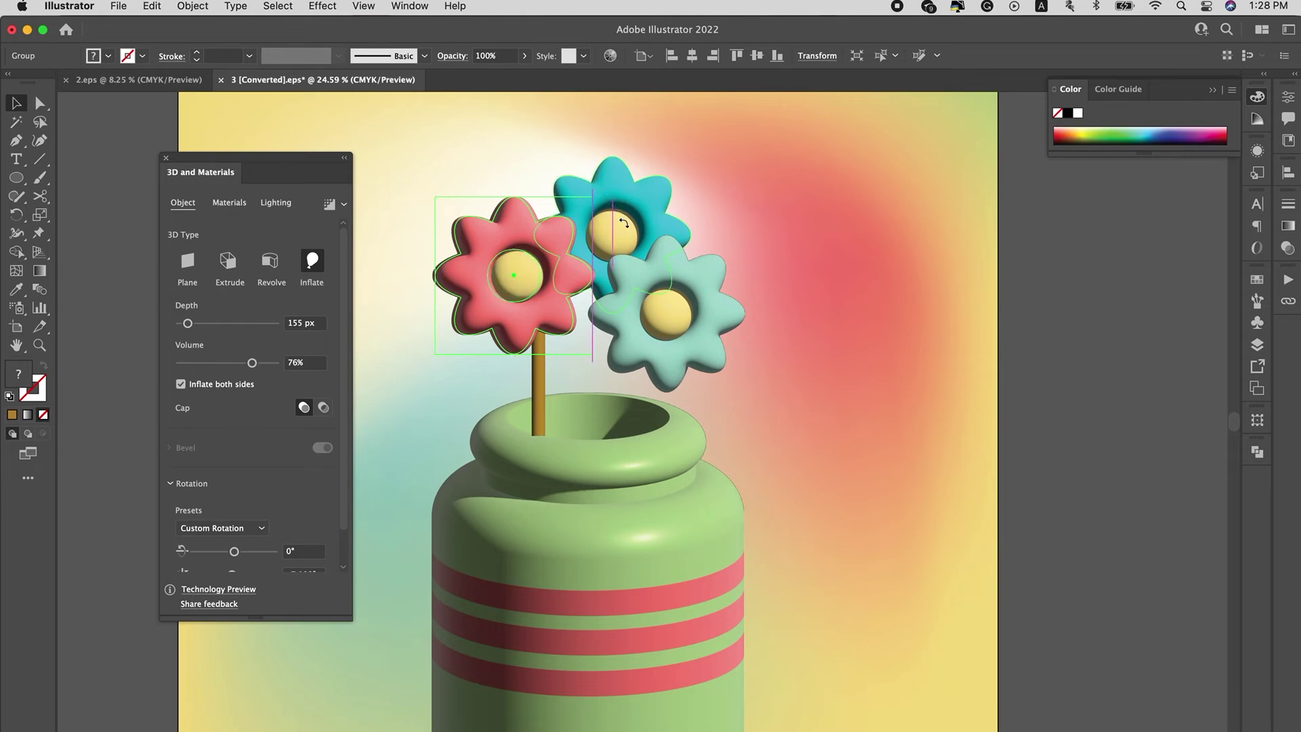
left_click_drag(623, 222, 627, 239)
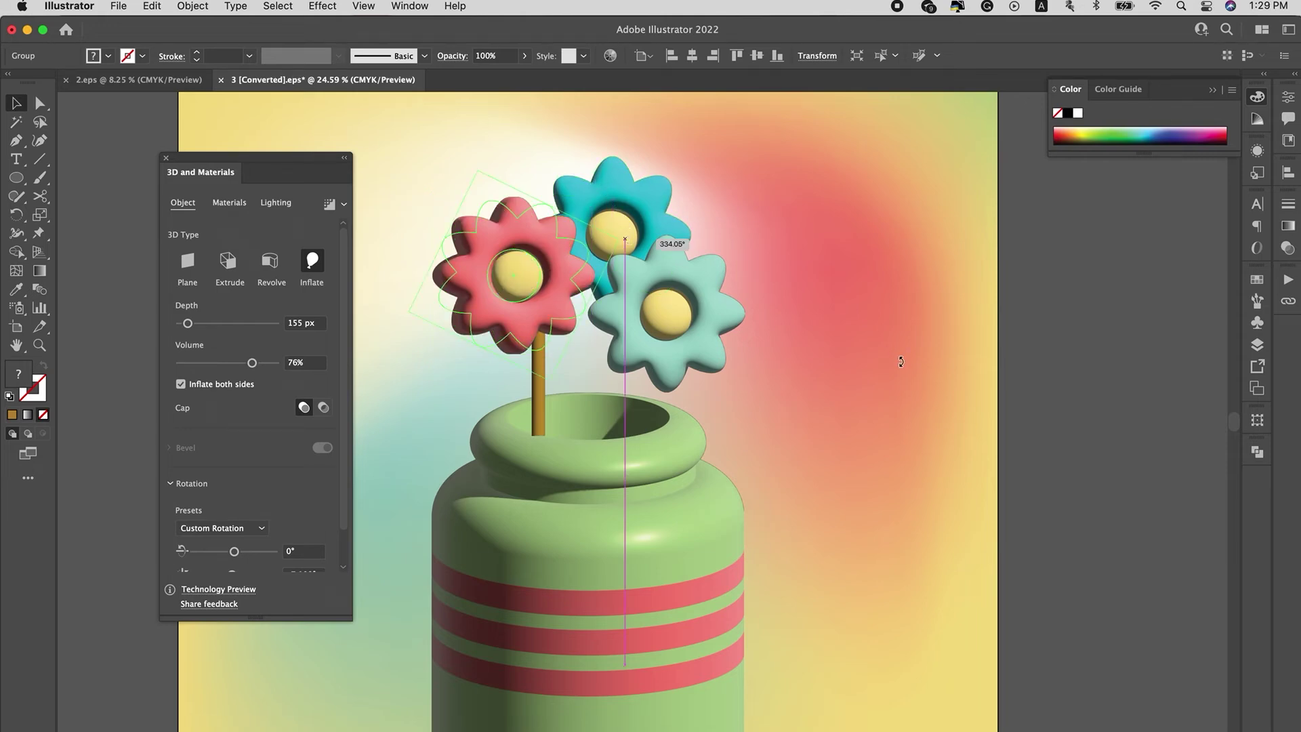
left_click_drag(834, 363, 832, 360)
left_click(832, 360)
- Shift the red flower further right and raise the turquoise flower up and right
left_click_drag(513, 290, 529, 298)
left_click_drag(620, 244, 645, 201)
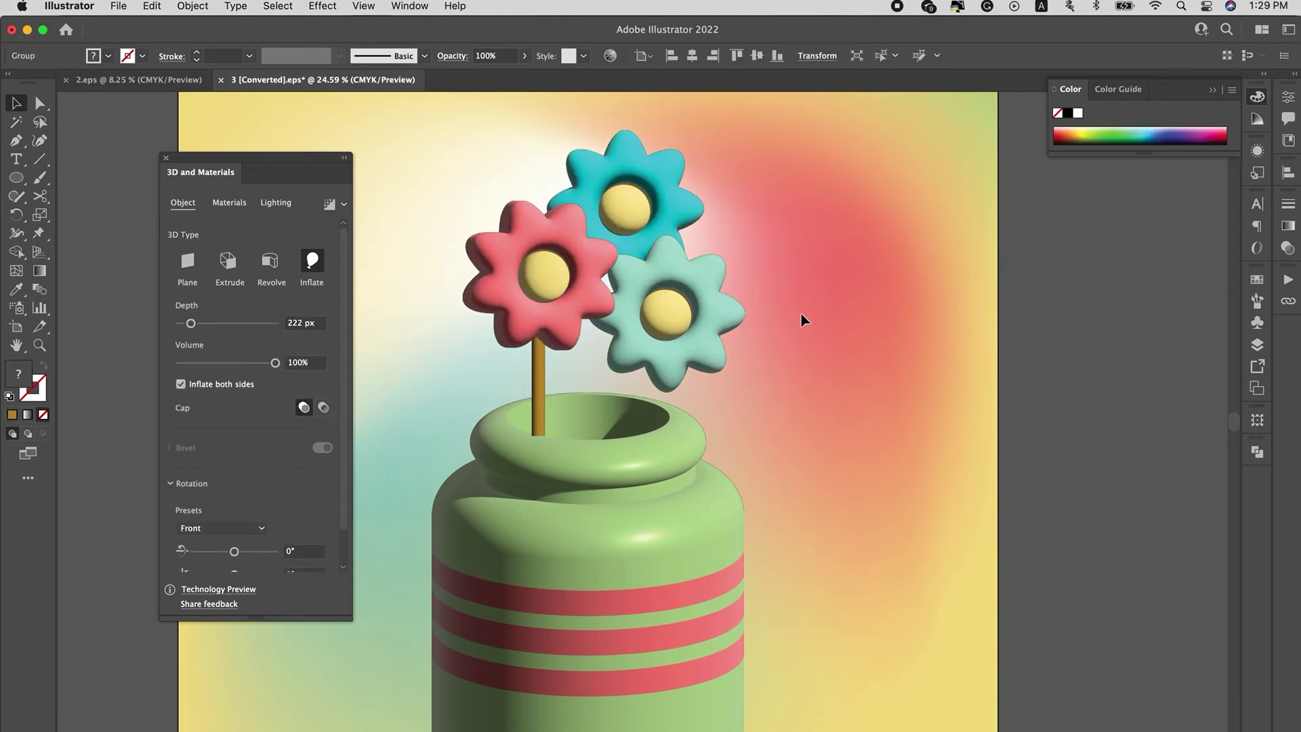
left_click(546, 376)
- Recolour the stem a darker olive green
left_click(544, 377)
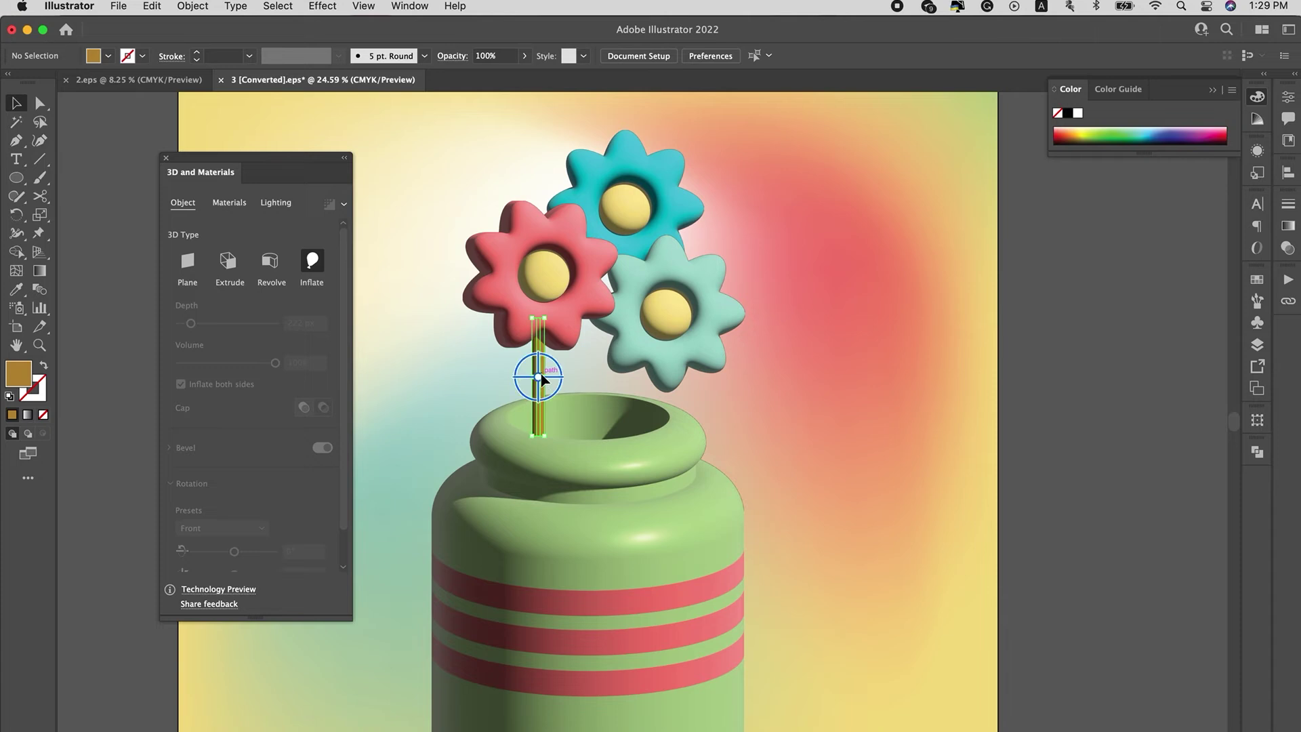
double_click(15, 378)
left_click(742, 284)
left_click_drag(630, 252, 616, 234)
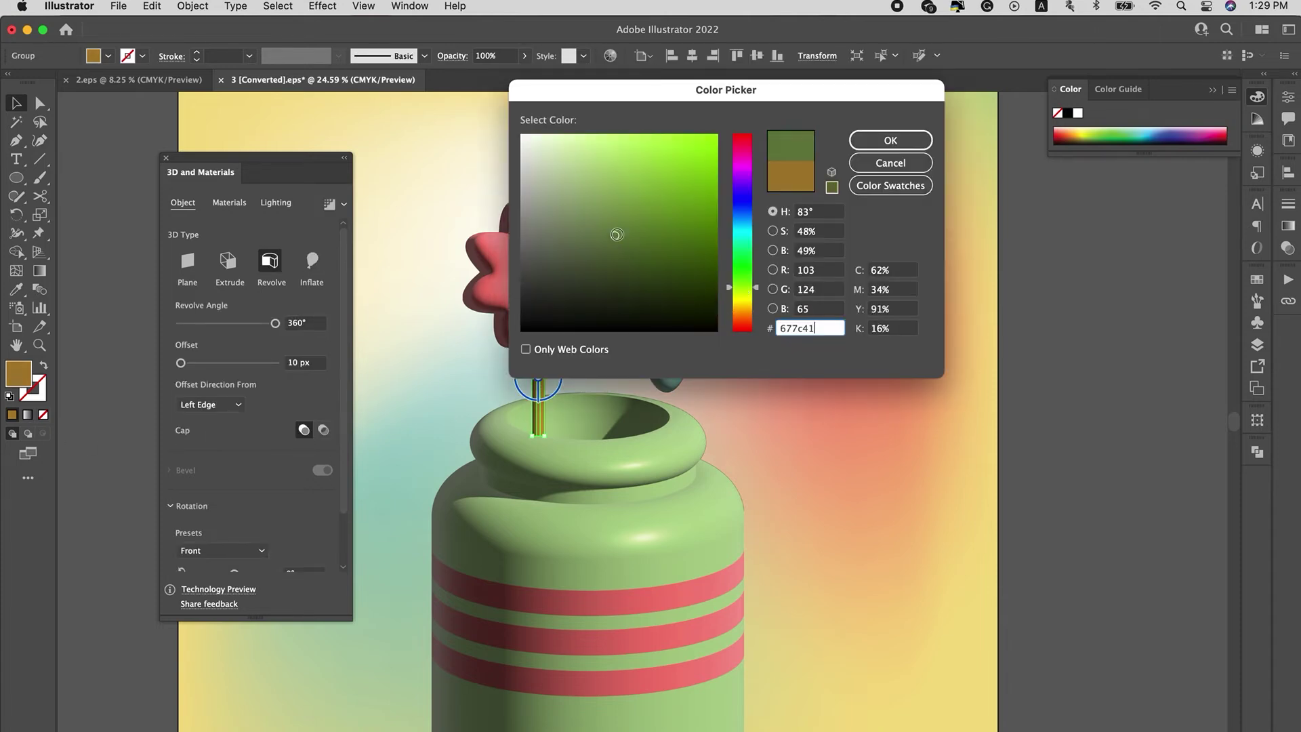
left_click(881, 141)
left_click(856, 430)
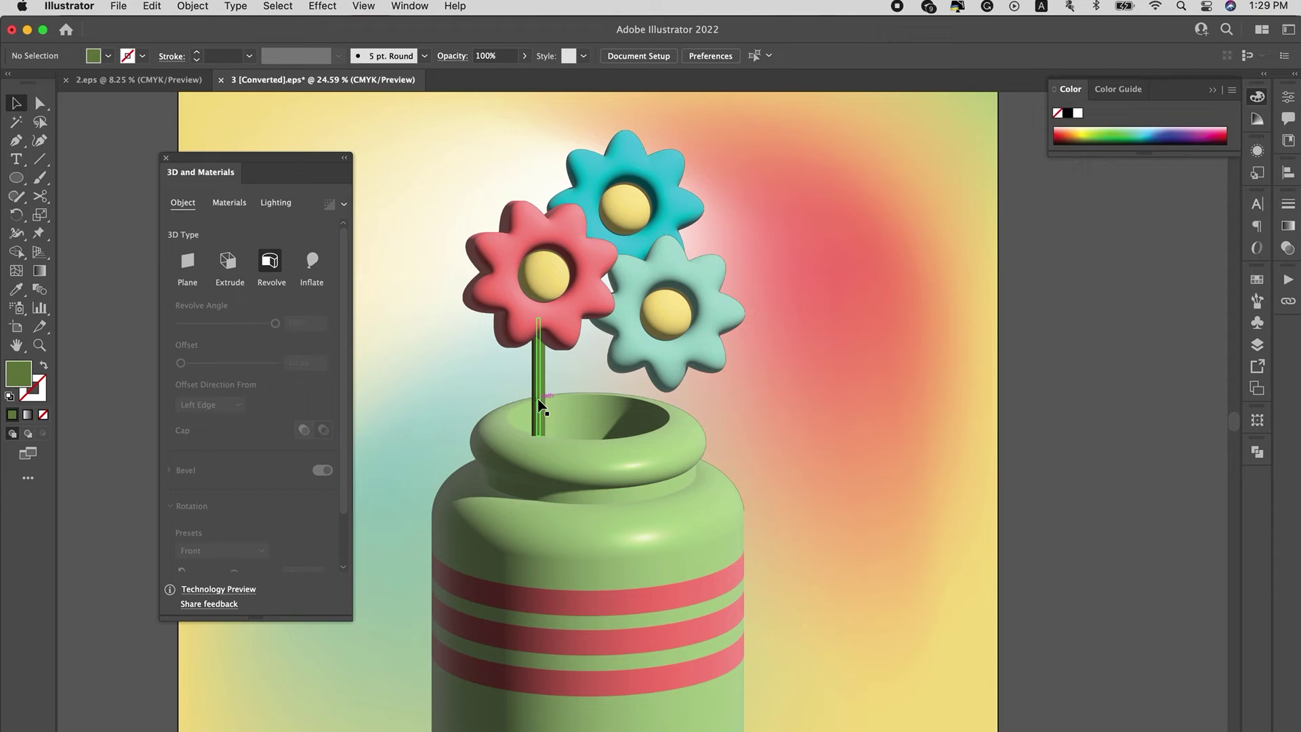
- Alt-drag a duplicate stem and place it under the cyan flower
left_click_drag(539, 405, 645, 407)
left_click(711, 289)
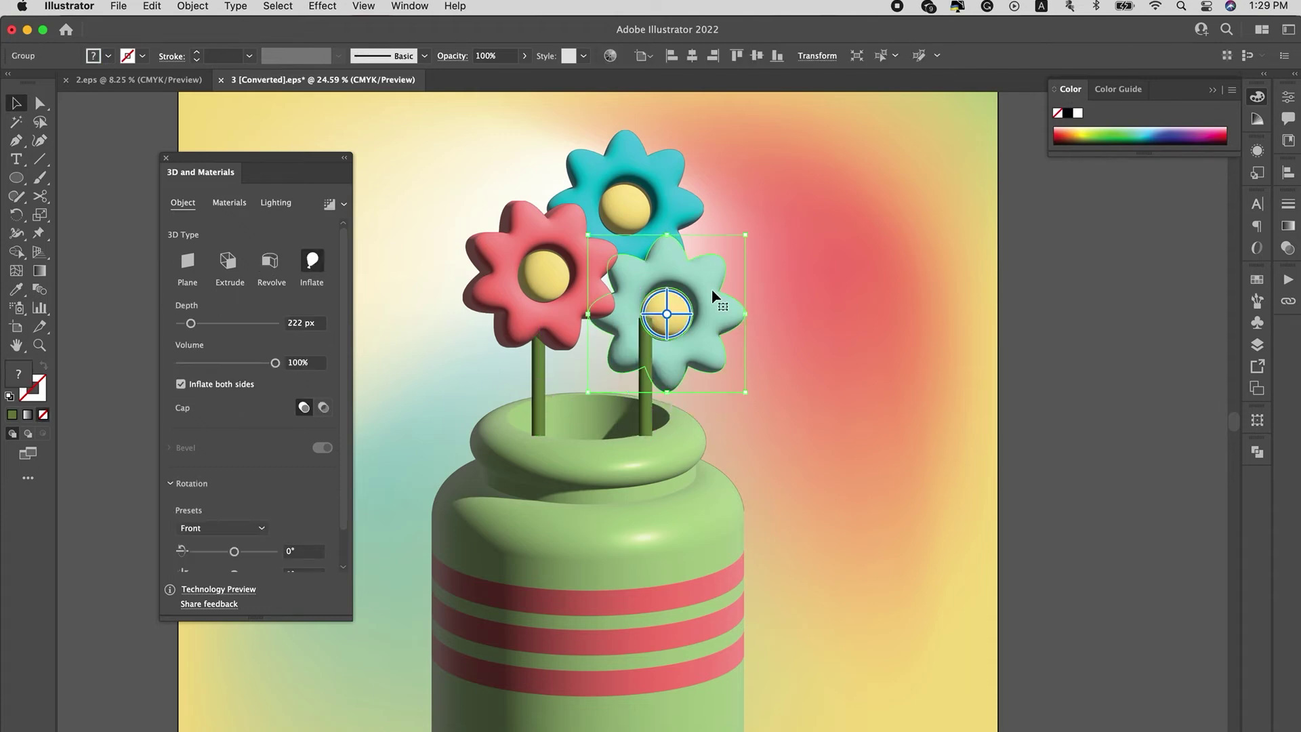
left_click(768, 308)
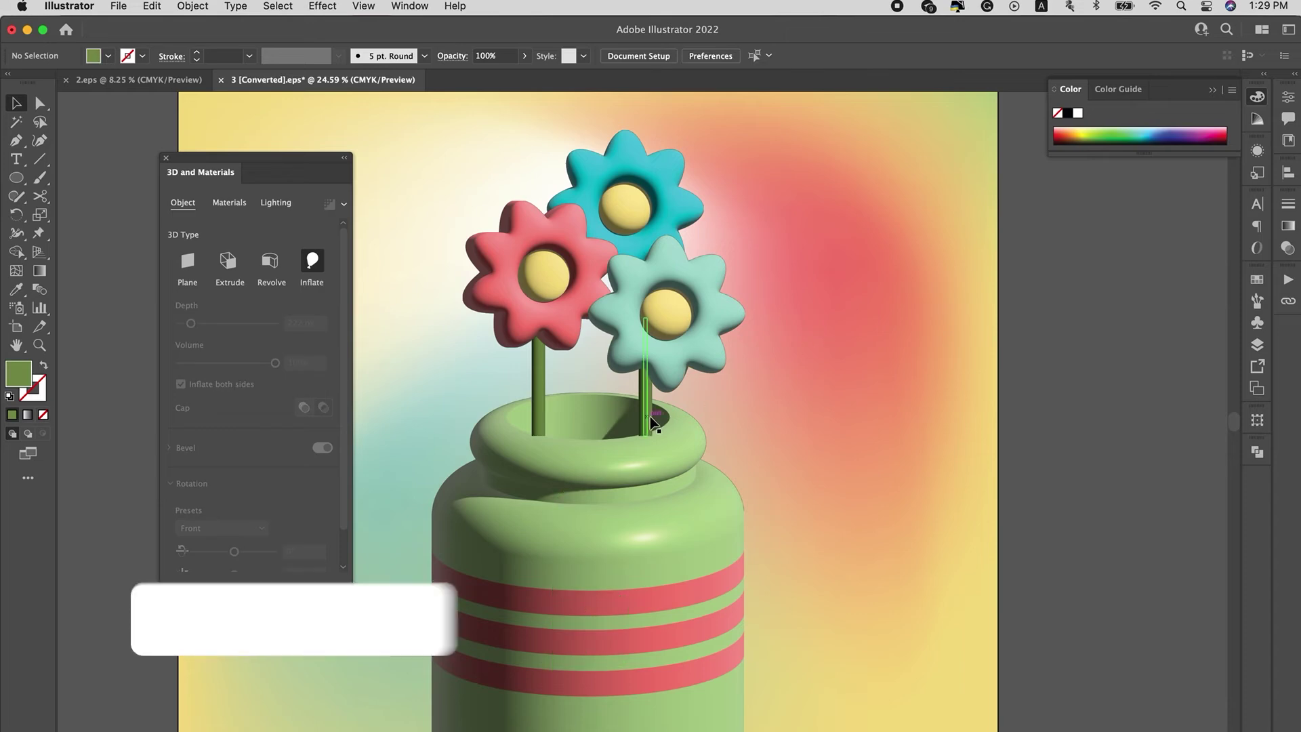
left_click_drag(649, 426, 605, 411)
- Raise the cyan flower and stretch the middle stem up to meet it
left_click(766, 400)
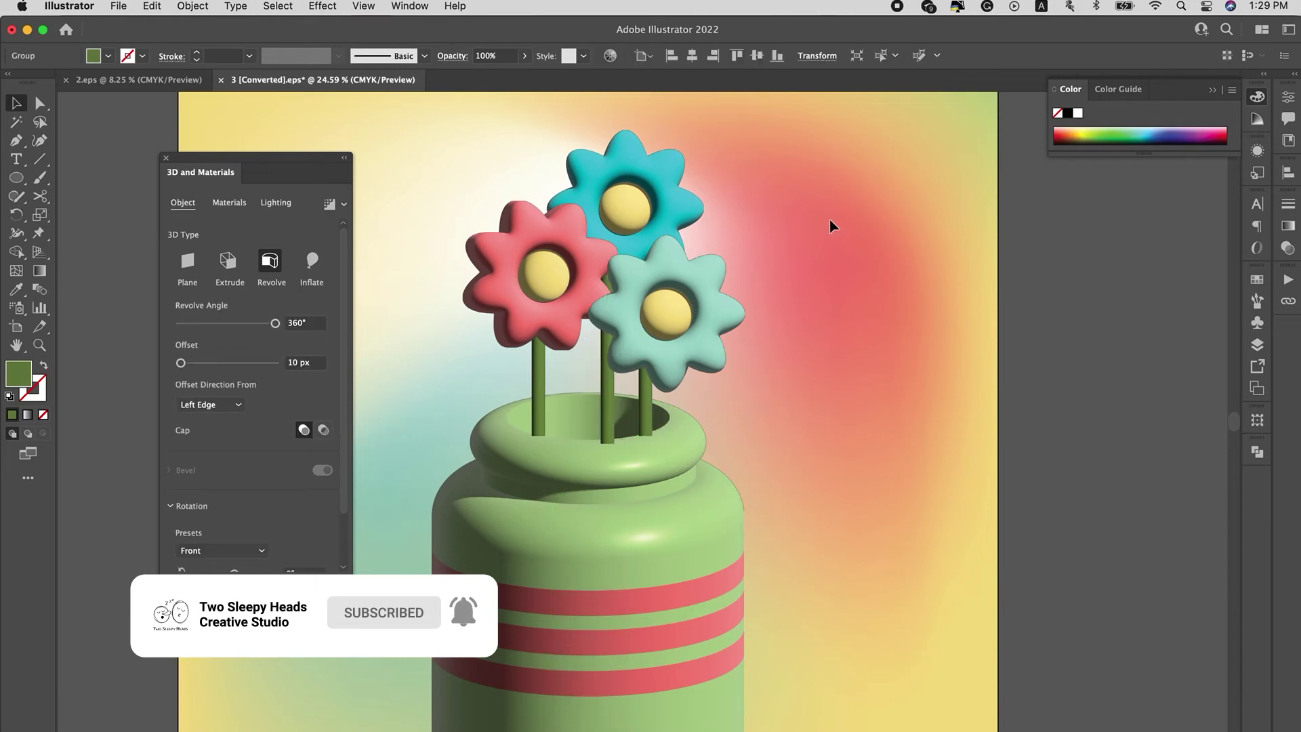
left_click_drag(654, 207, 653, 183)
left_click_drag(608, 424, 606, 395)
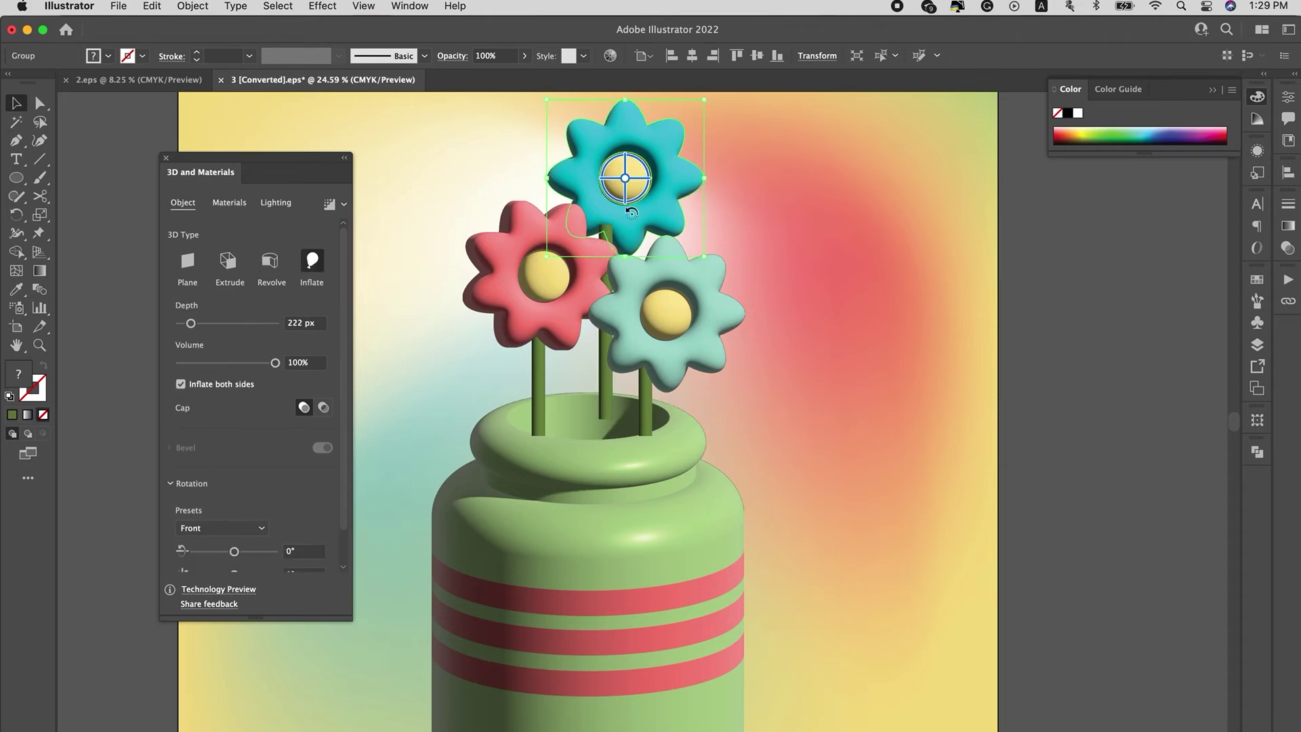
left_click(630, 223)
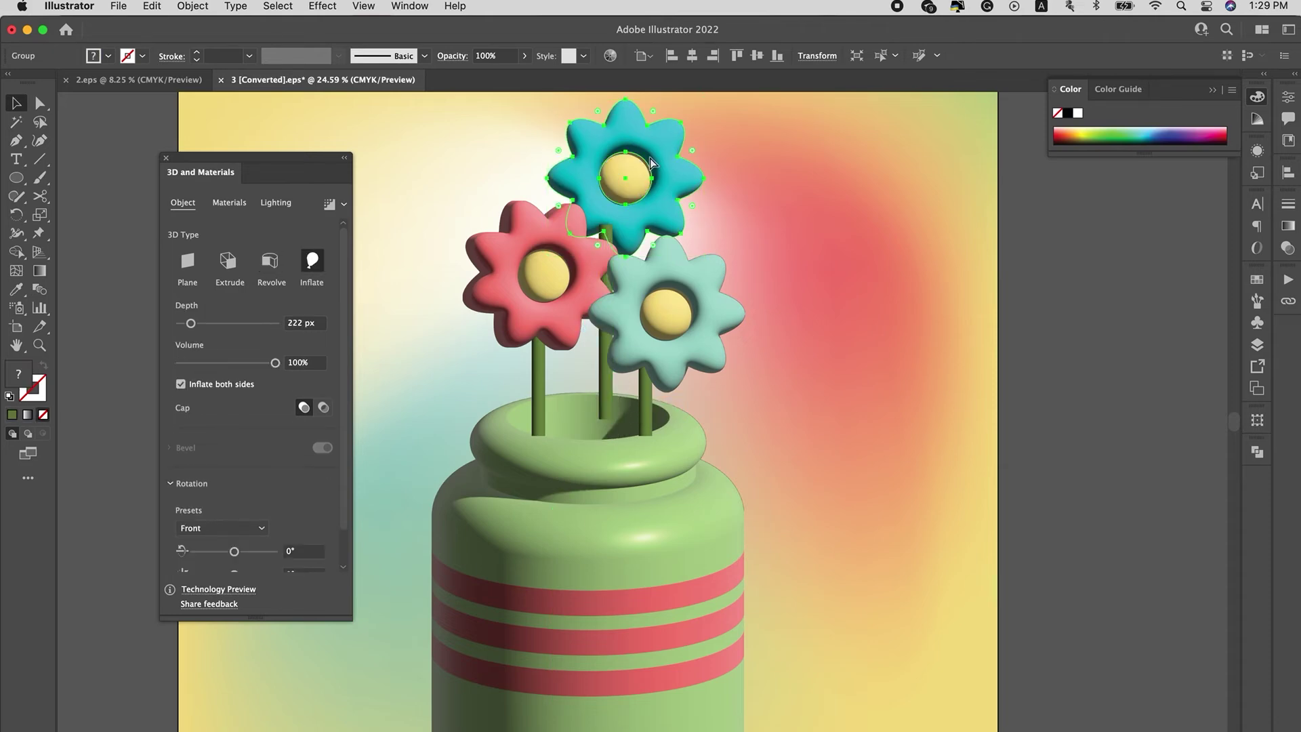
left_click(753, 418)
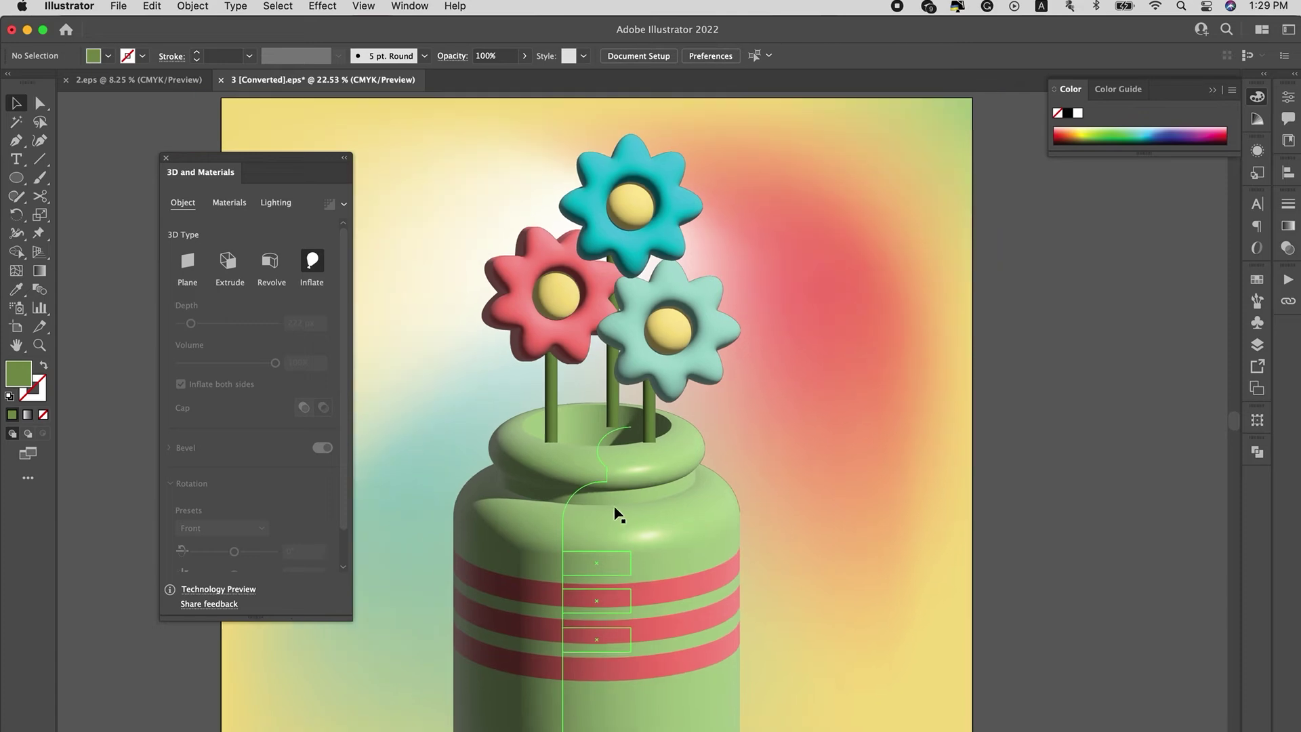
- Scale the whole vase-and-flowers group down from its corner handle
scroll(572, 485, "down", 3)
scroll(639, 350, "up", 5)
left_click(636, 351)
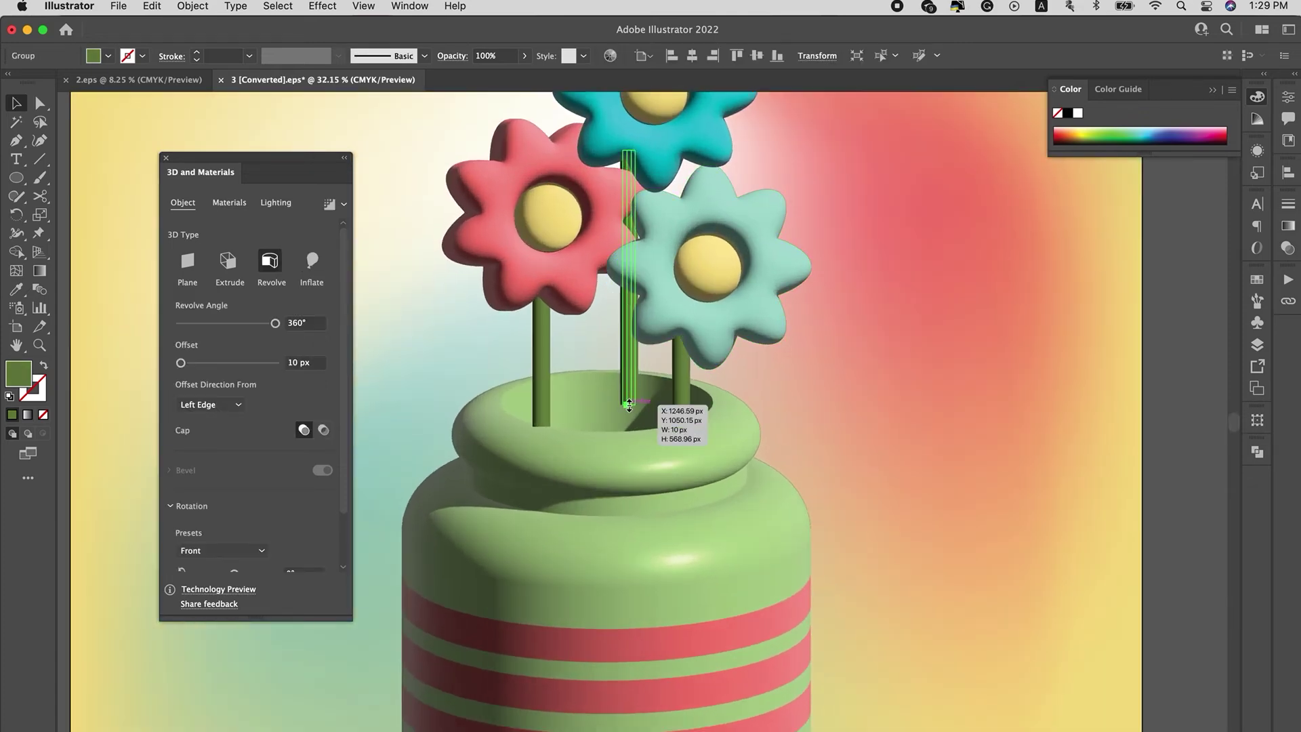
left_click(824, 367)
scroll(823, 367, "down", 3)
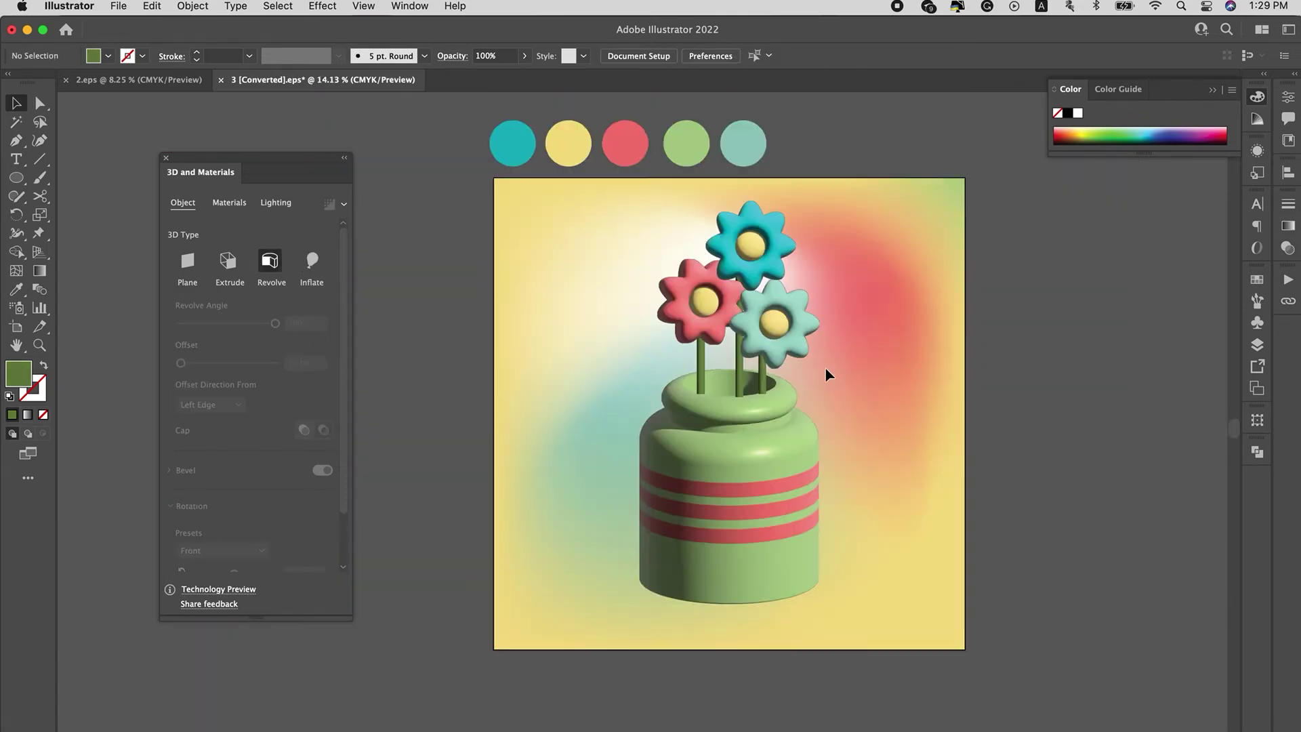
left_click(718, 515)
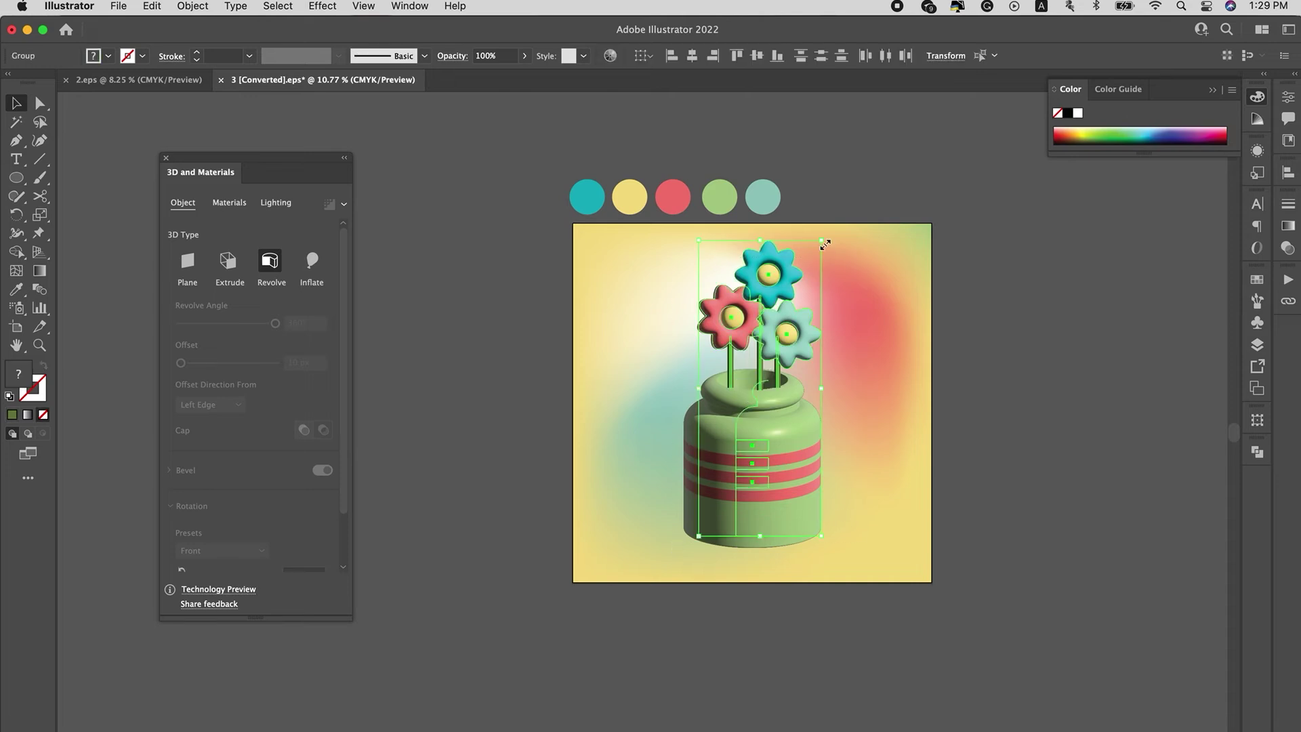
left_click_drag(809, 289, 811, 285)
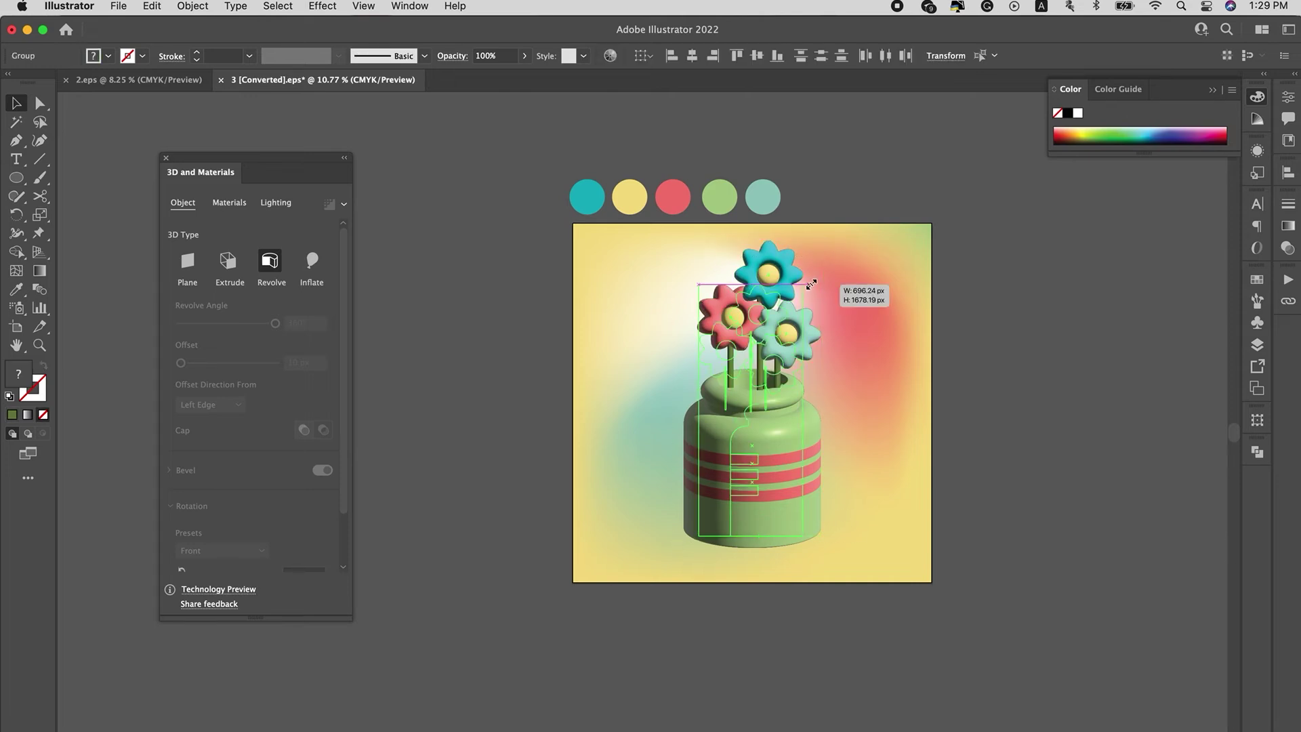
left_click(914, 397)
- Extend the red flower's stem and the middle stem down into the vase
scroll(764, 358, "up", 5)
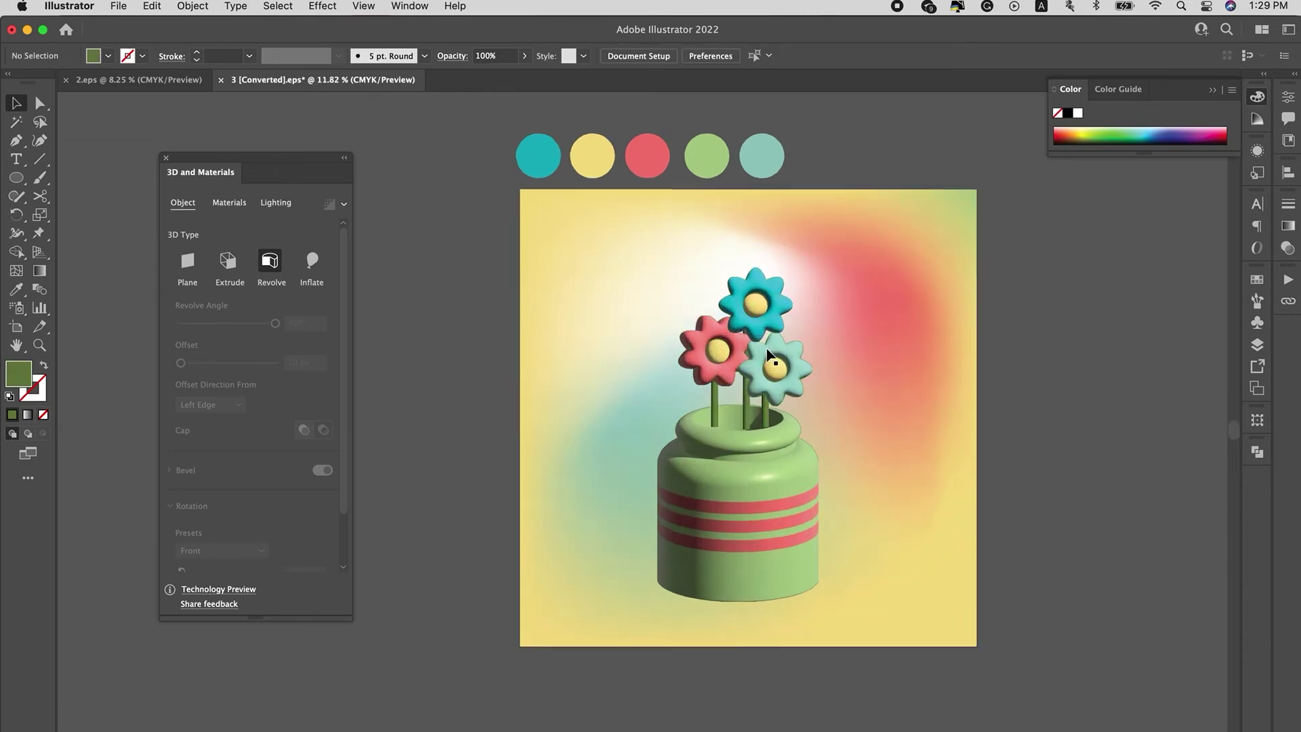
scroll(633, 651, "up", 2)
left_click(624, 420)
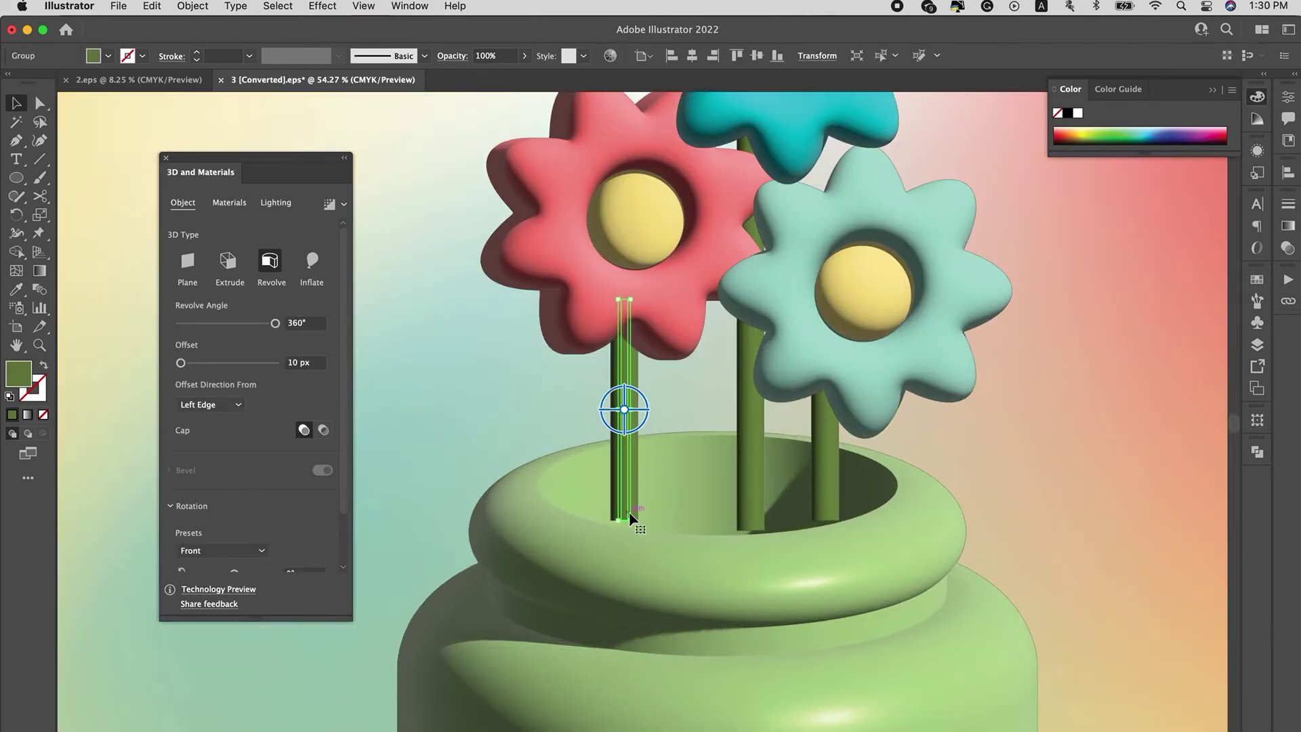
left_click_drag(627, 518, 630, 531)
left_click(750, 474)
left_click_drag(750, 530, 751, 542)
left_click(856, 481)
- Lower the right stem, shift the teal flower down-left, and begin a Pen path at the rim
left_click(825, 468)
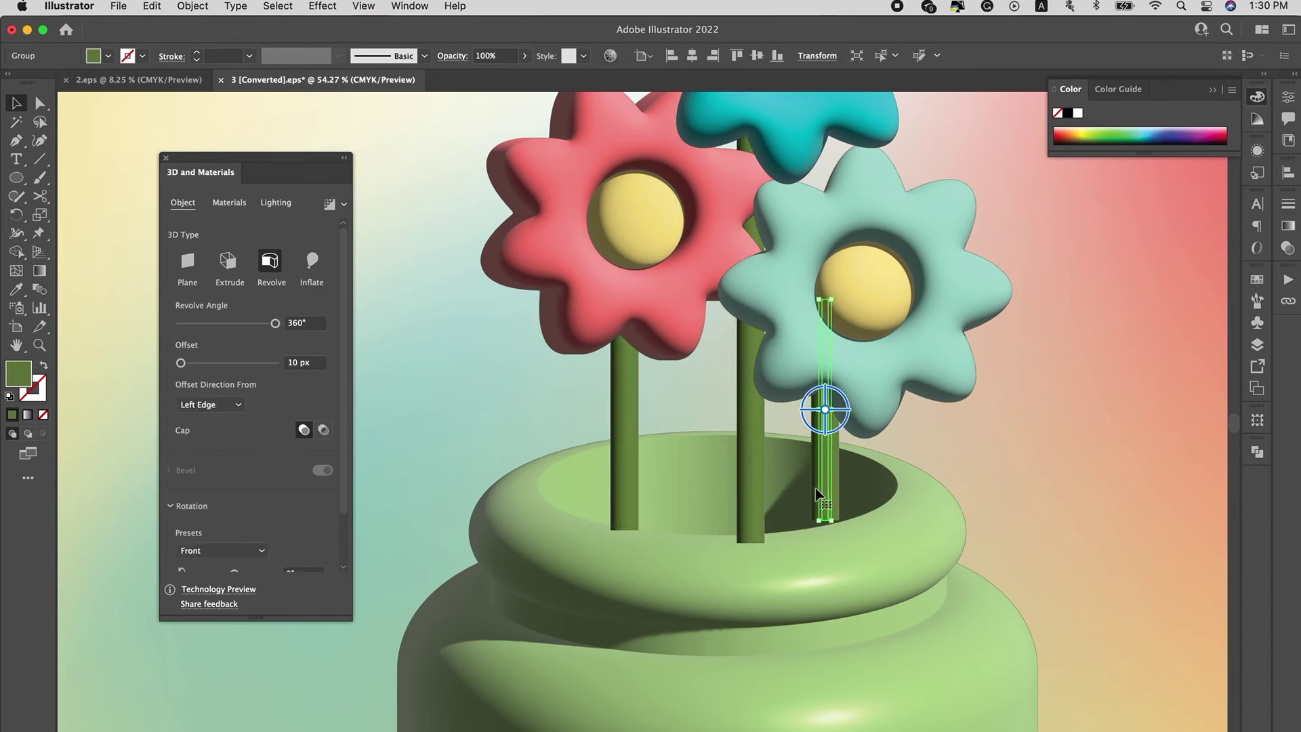
left_click_drag(825, 468, 823, 481)
left_click_drag(897, 313, 883, 323)
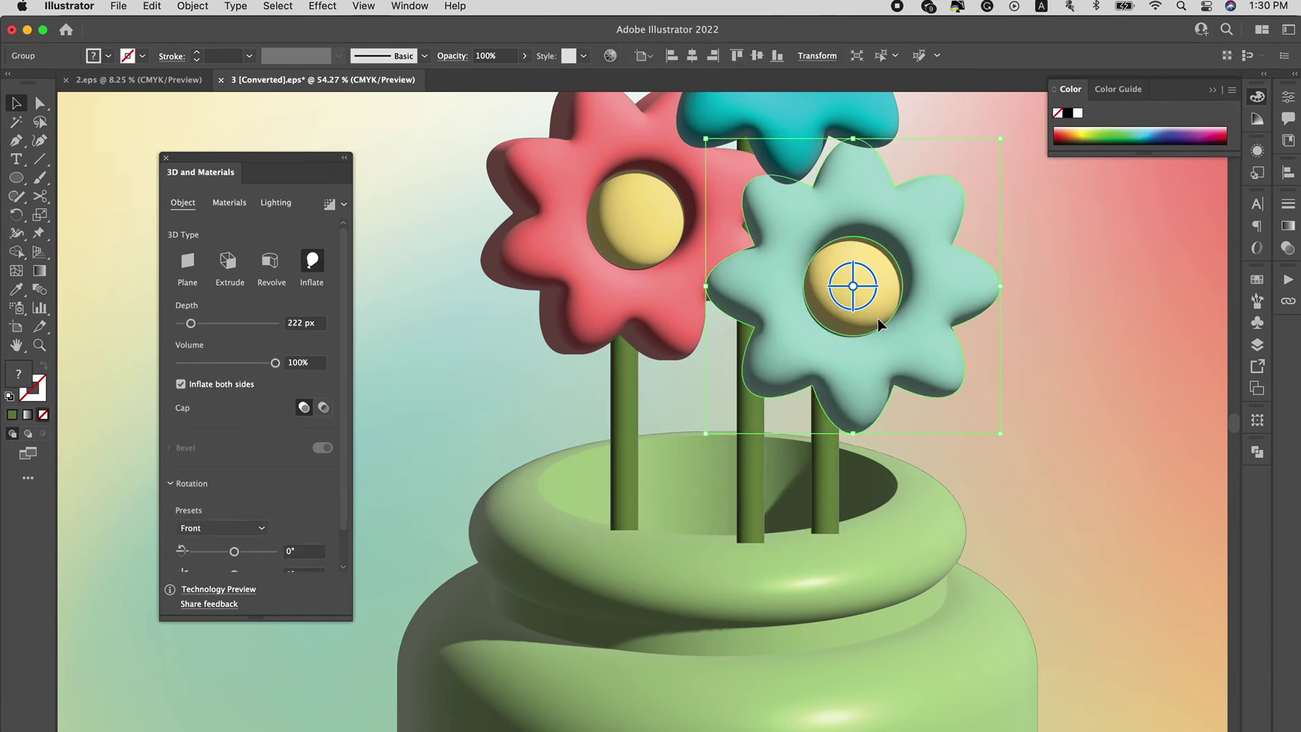
left_click(1039, 370)
left_click(654, 272)
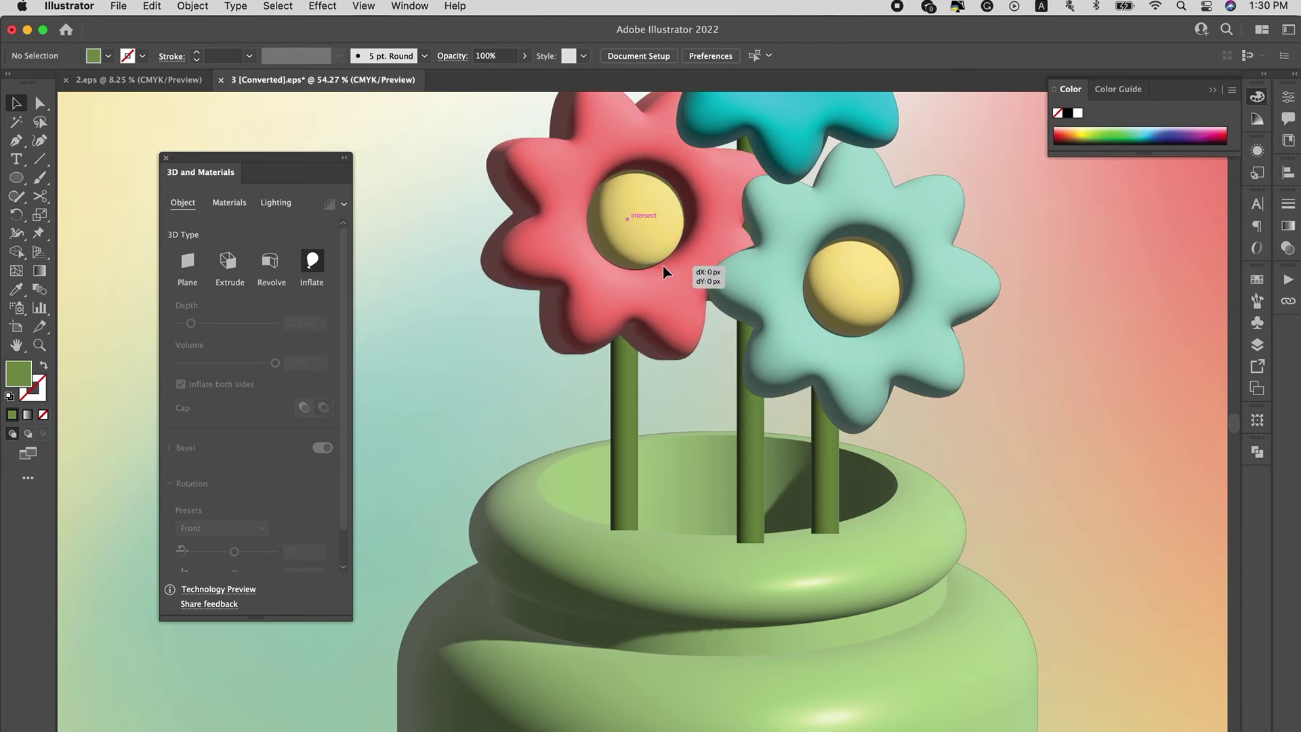
left_click(996, 400)
key("p")
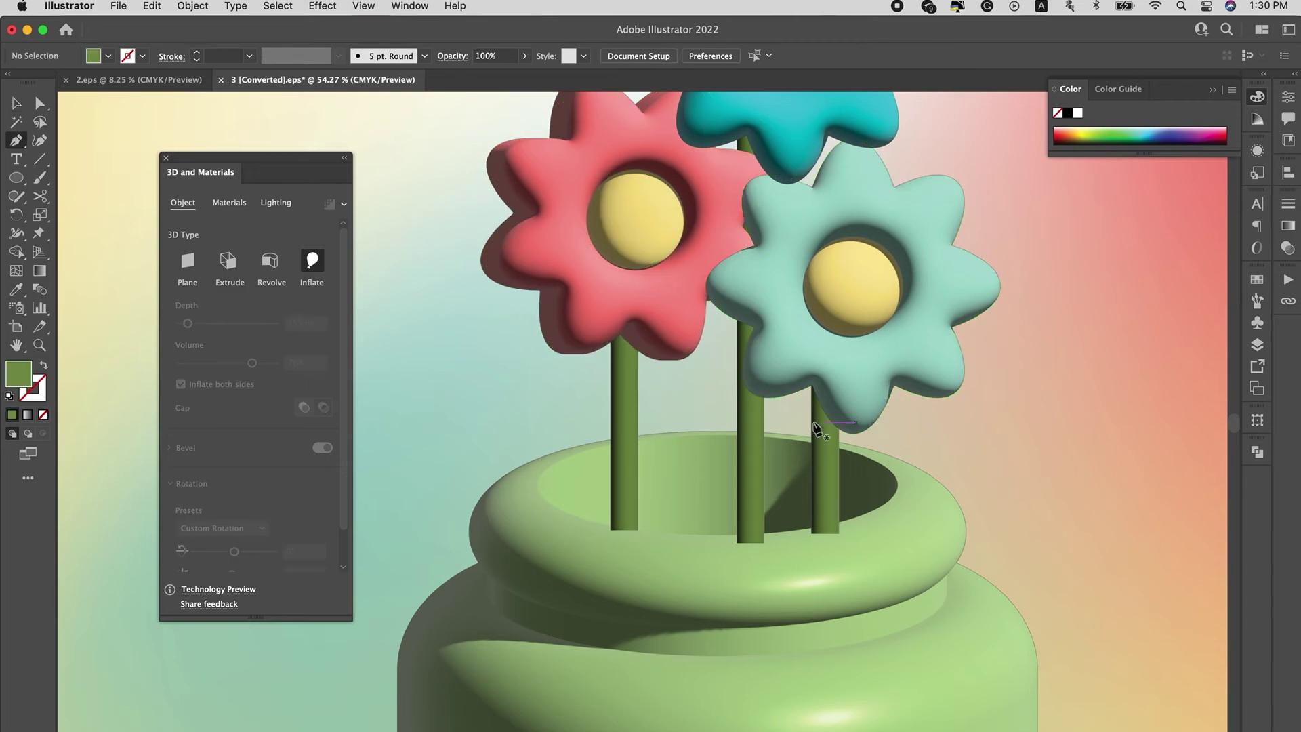
left_click(571, 515)
- Draw a closed pentagon shape whose bottom curves along the vase rim around the flowers
left_click_drag(875, 510, 1019, 459)
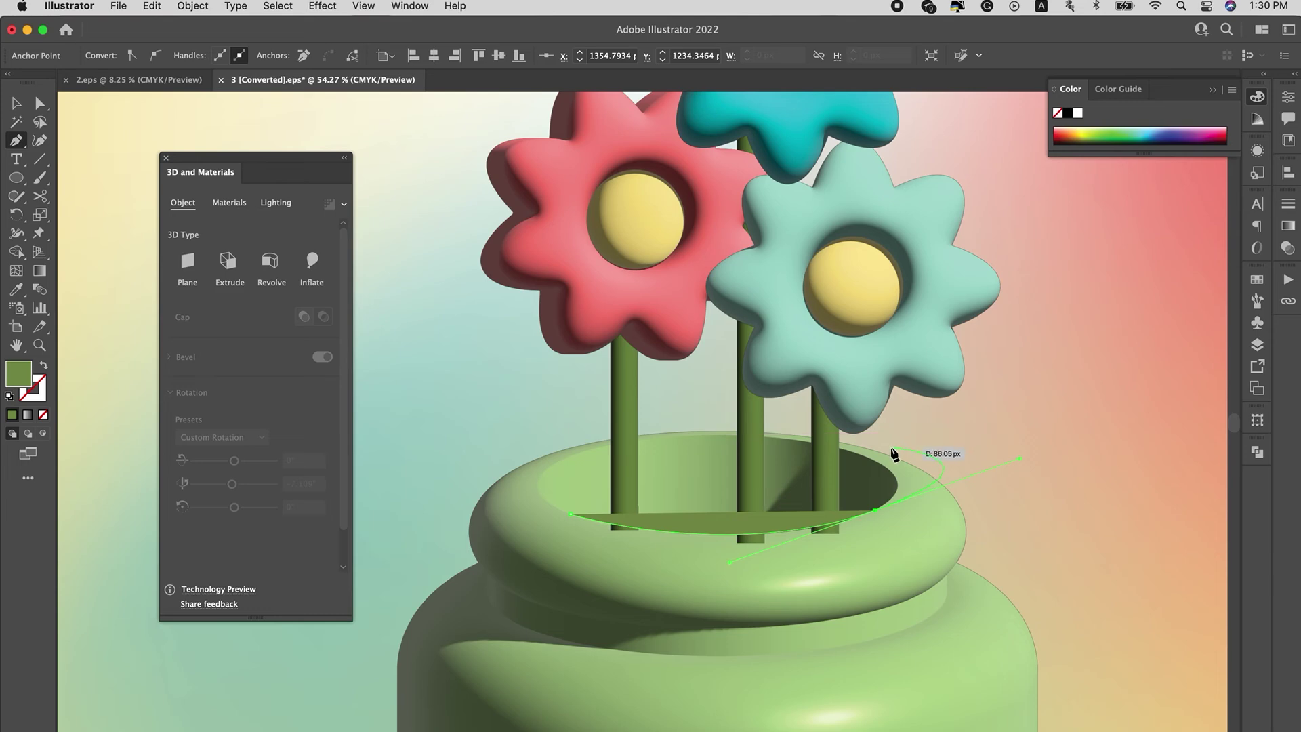
left_click(1036, 434)
scroll(1037, 434, "down", 6)
left_click(1084, 249)
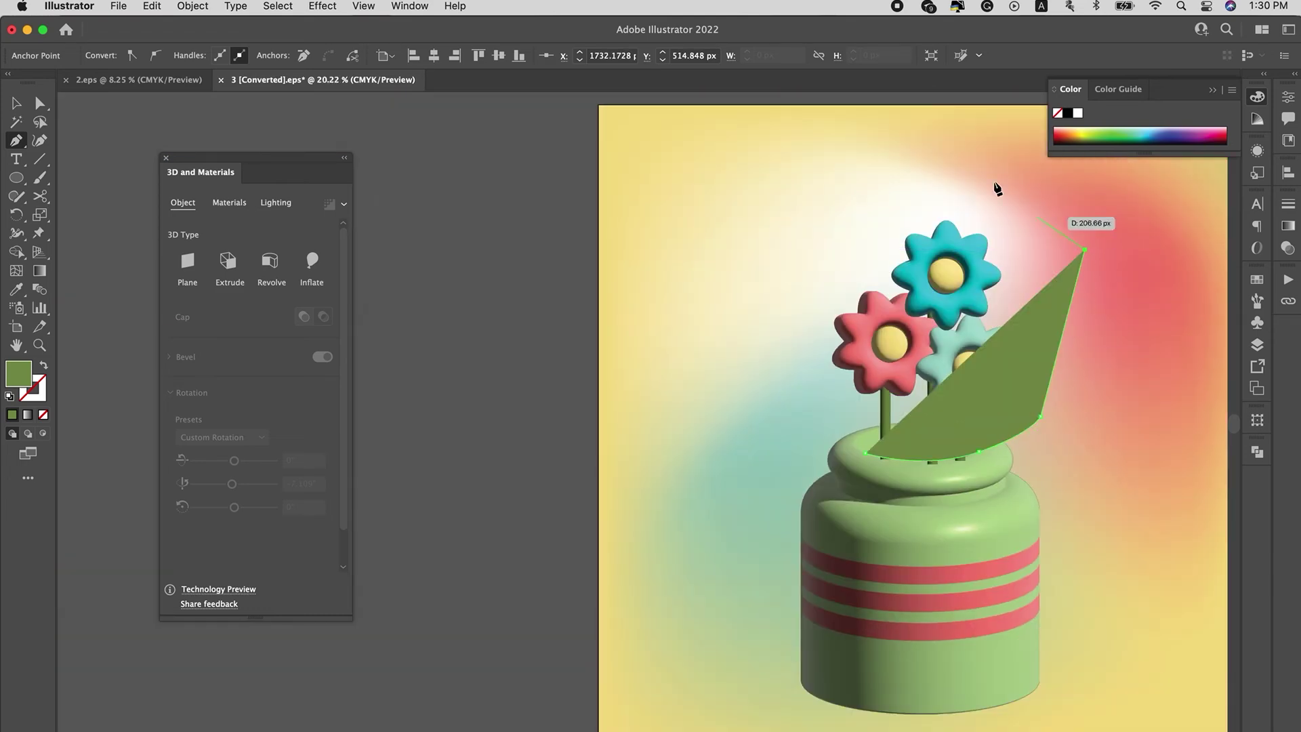
left_click(974, 169)
left_click(762, 286)
left_click(866, 458)
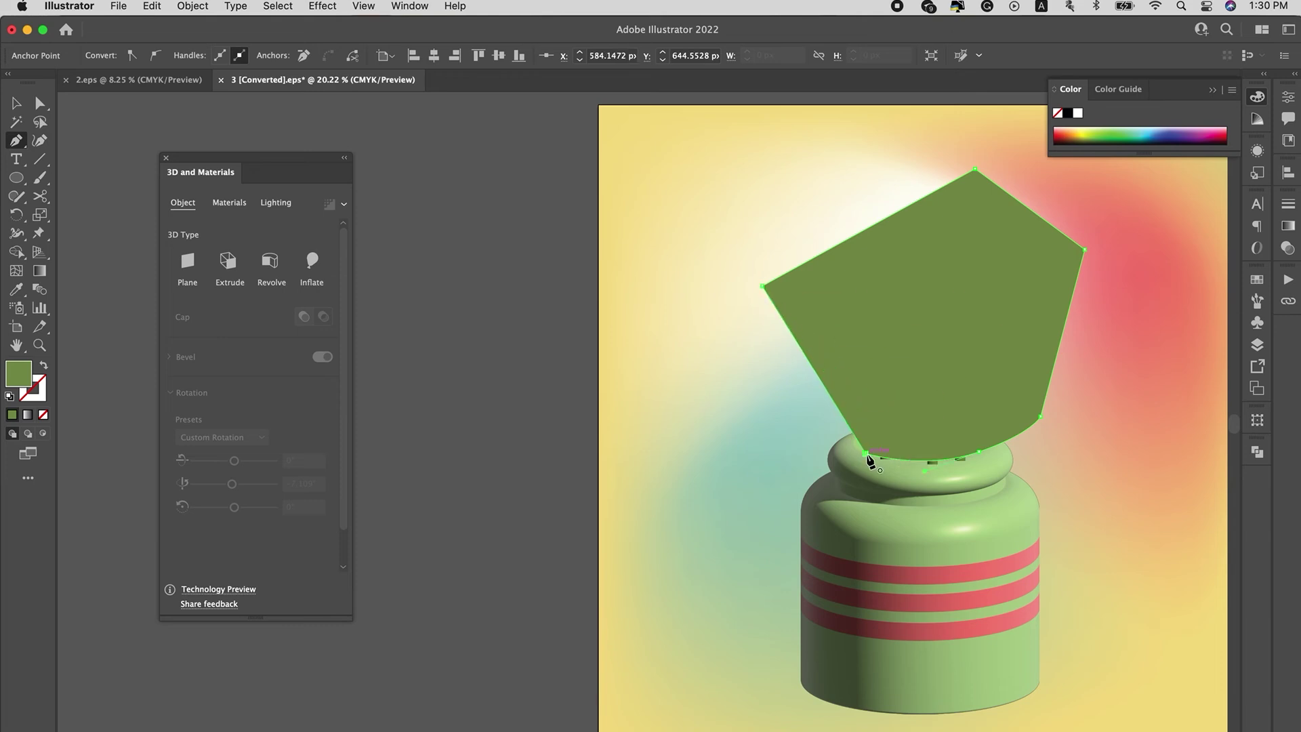
- Select the shape with the flowers and make a clipping mask with Cmd+7
key("super")
left_click_drag(736, 231, 728, 218)
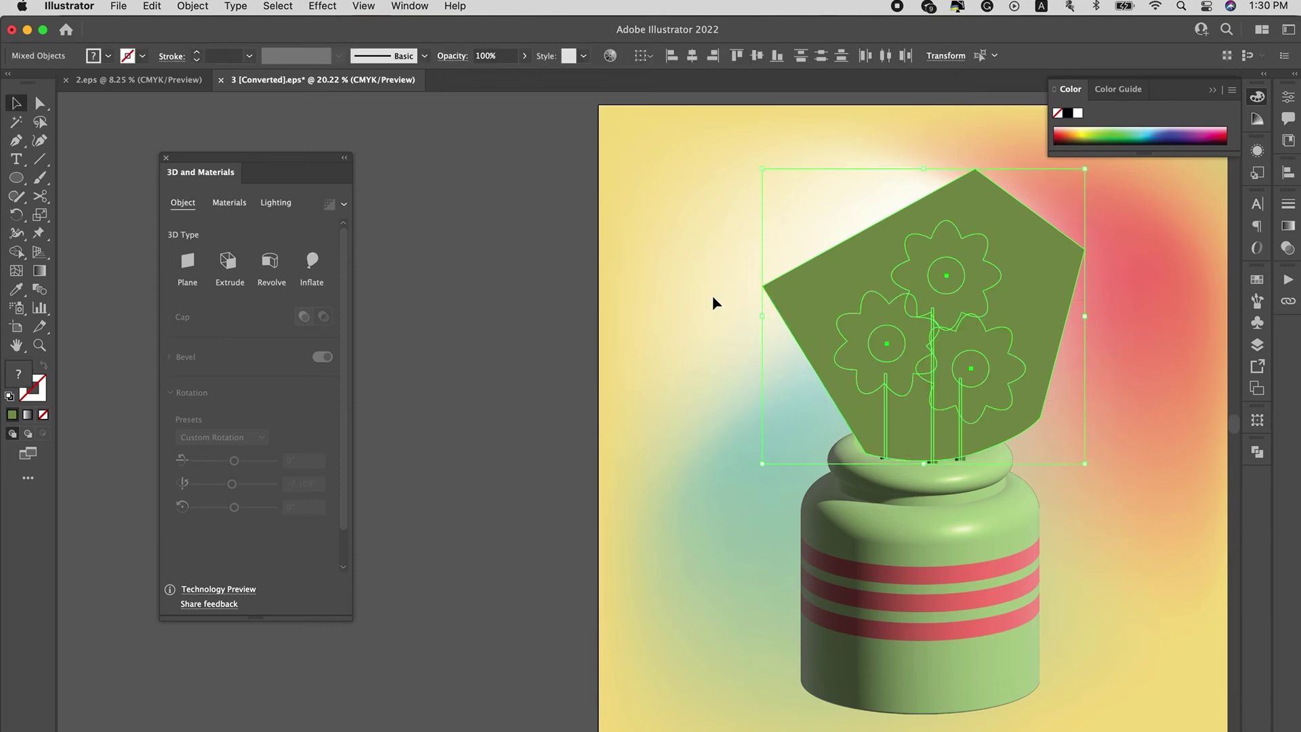
key("super+7")
left_click(1144, 392)
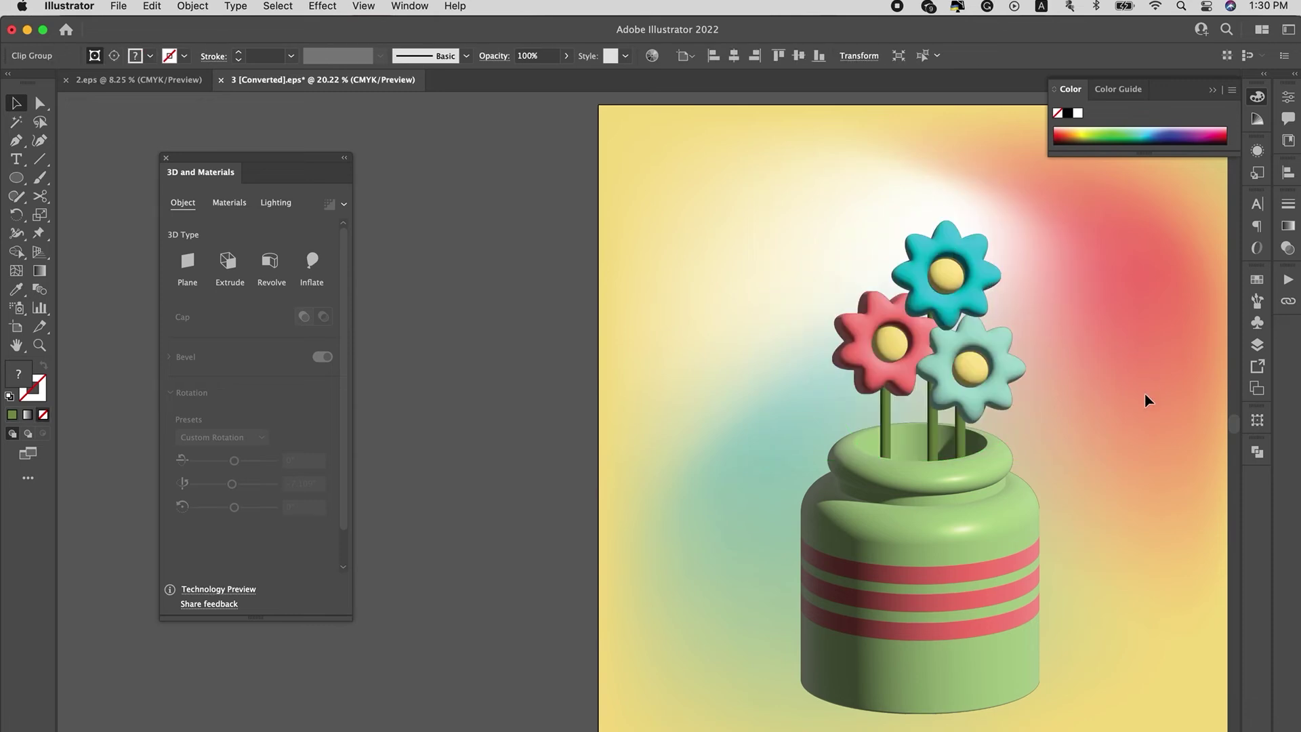
- Drag the clip group slightly right and let the 3D effect re-render
scroll(990, 540, "up", 3)
scroll(993, 540, "down", 5)
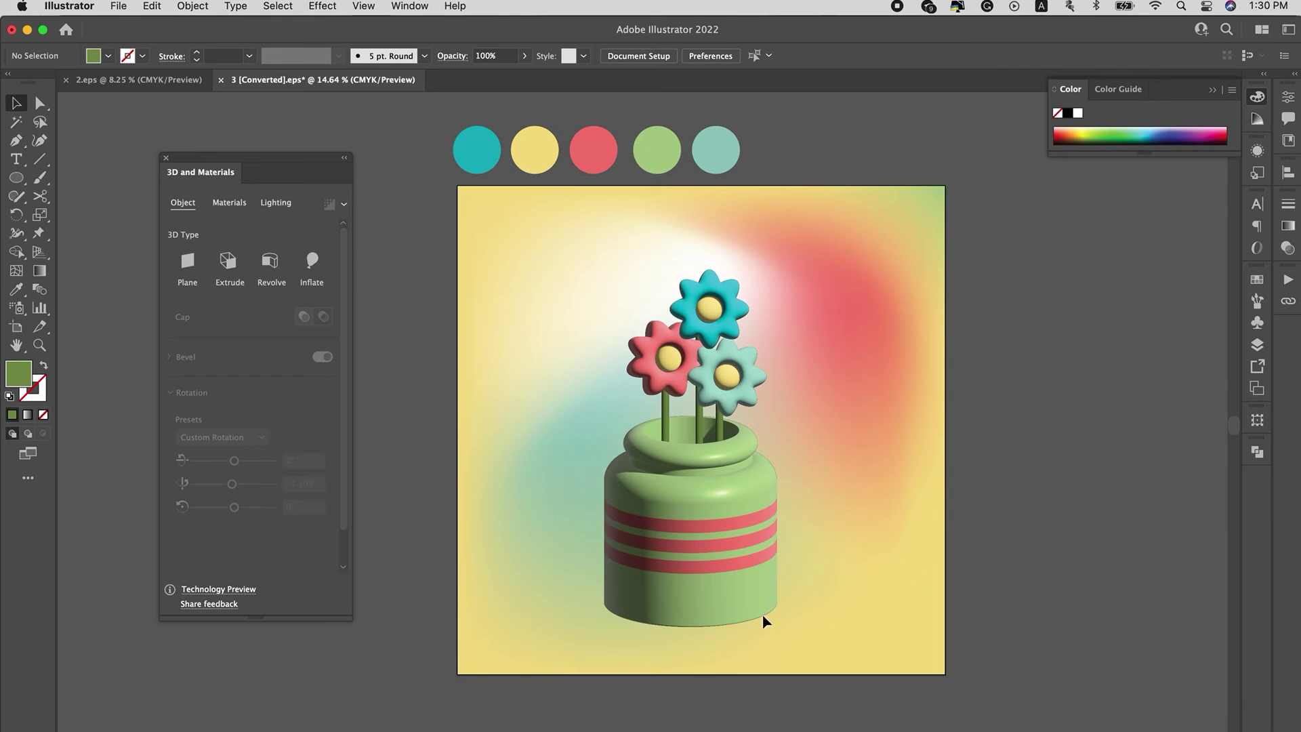
left_click_drag(741, 538, 745, 538)
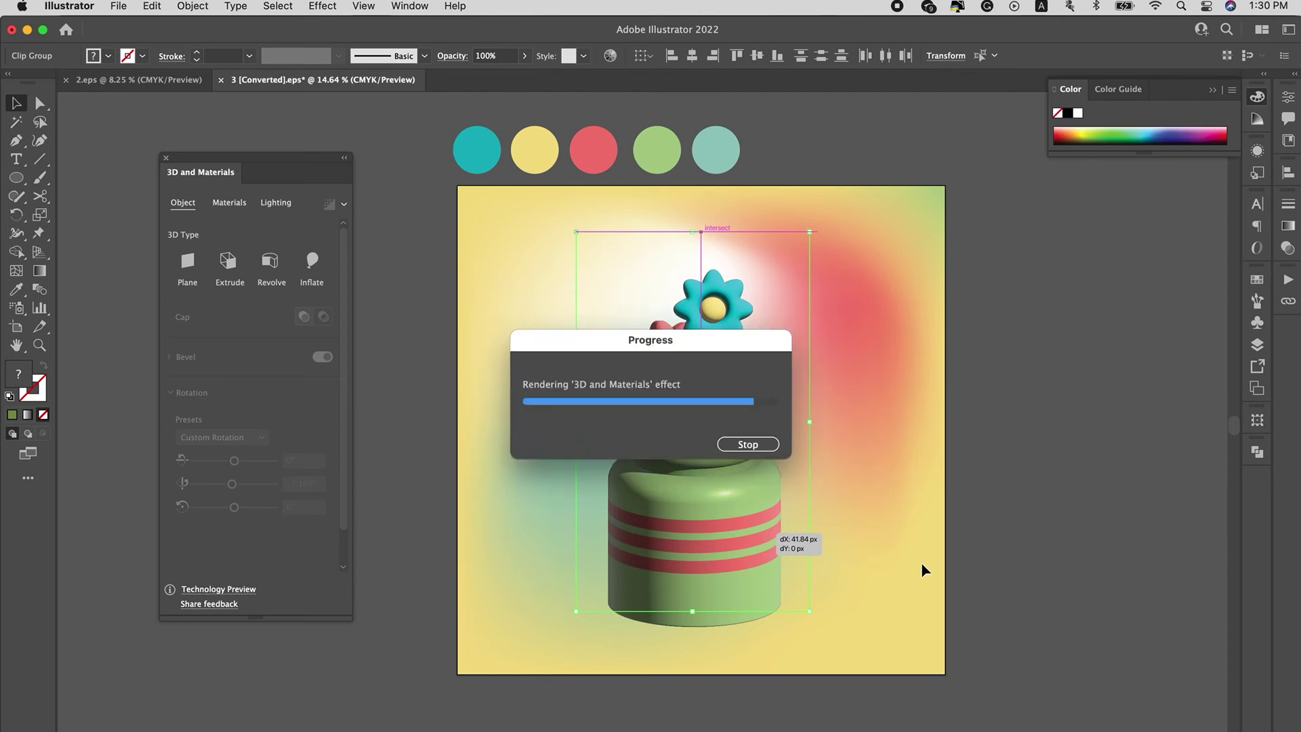
left_click(925, 570)
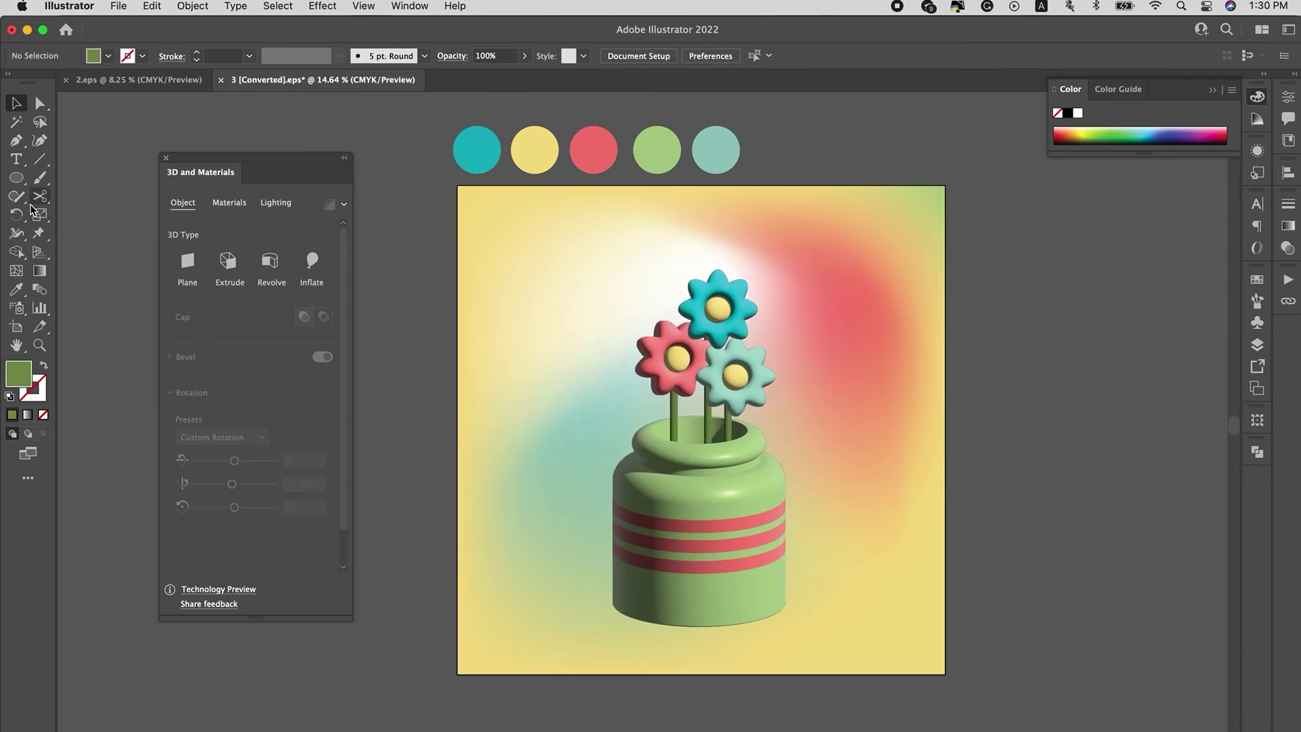
left_click(16, 178)
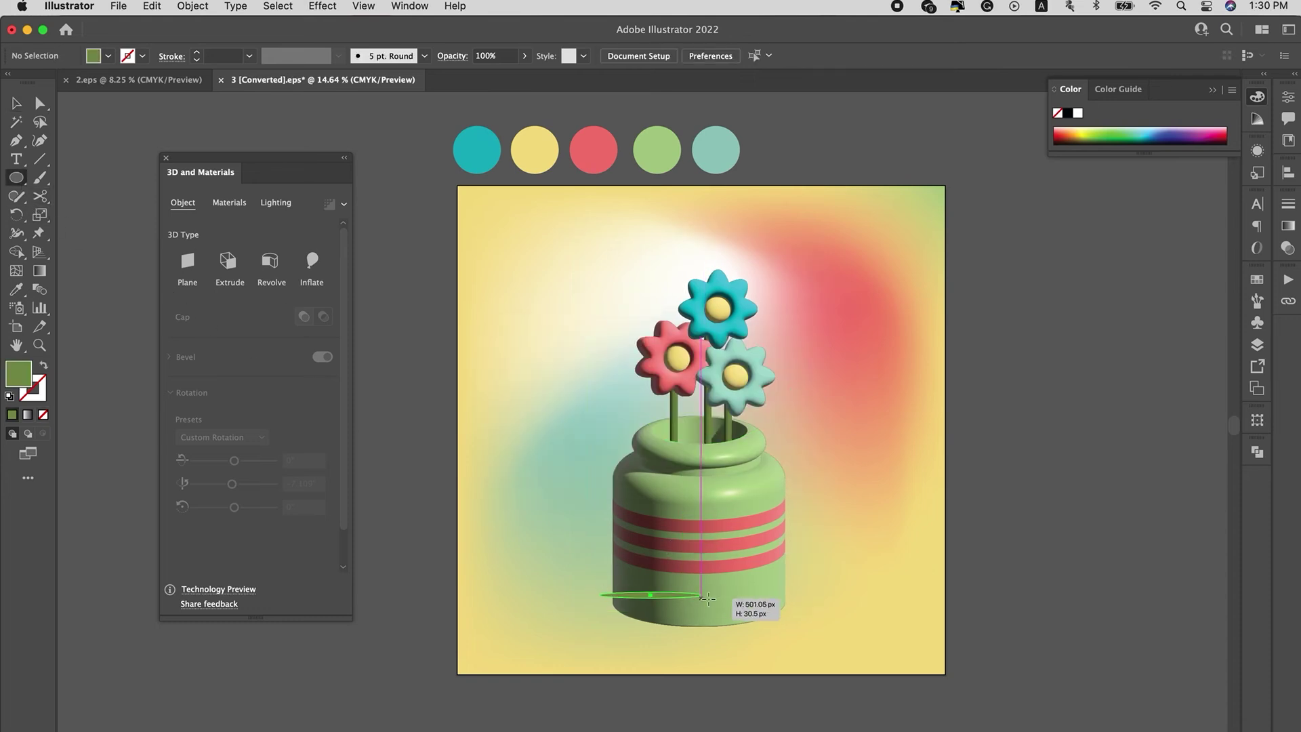
- Draw a flat ellipse at the vase base, fill it tan with the Eyedropper, and send it backward
mouse_move(708, 598)
left_mouse_down()
mouse_move(794, 620)
mouse_move(799, 635)
left_mouse_up()
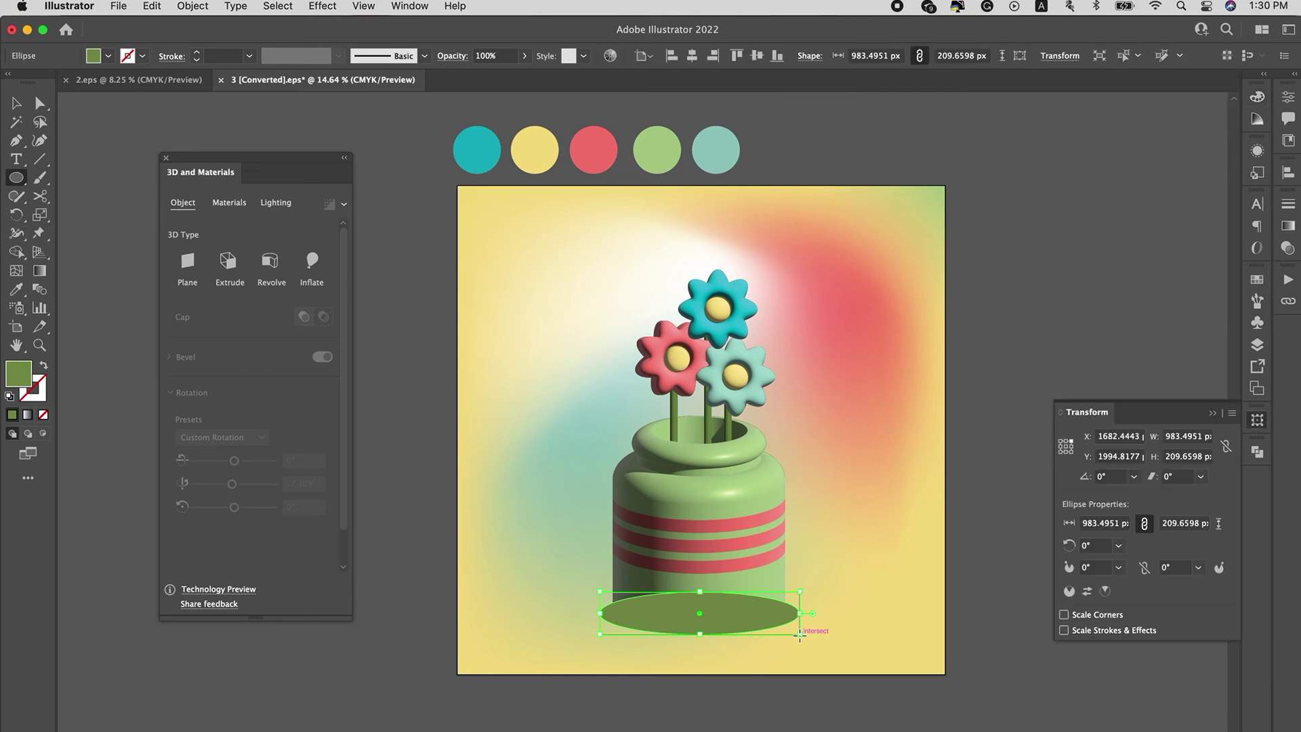
key("i")
left_click(820, 572)
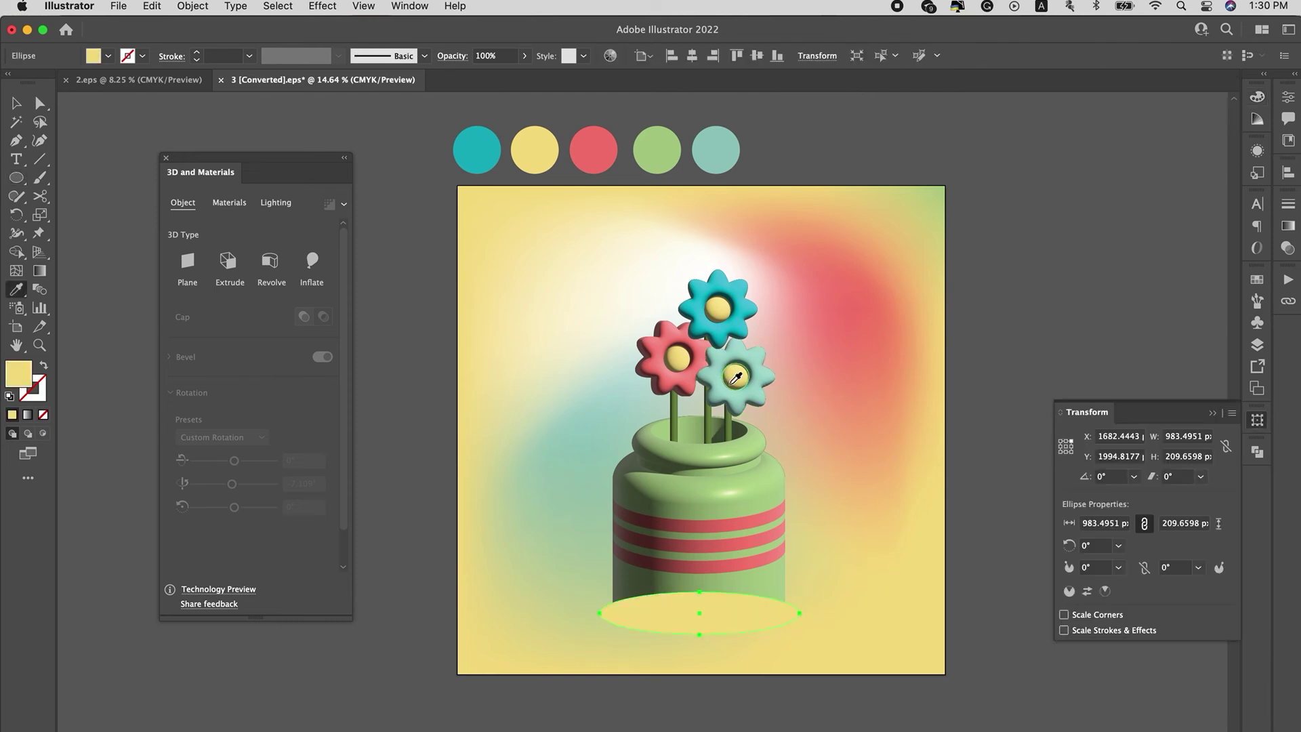
left_click(906, 251)
key("v")
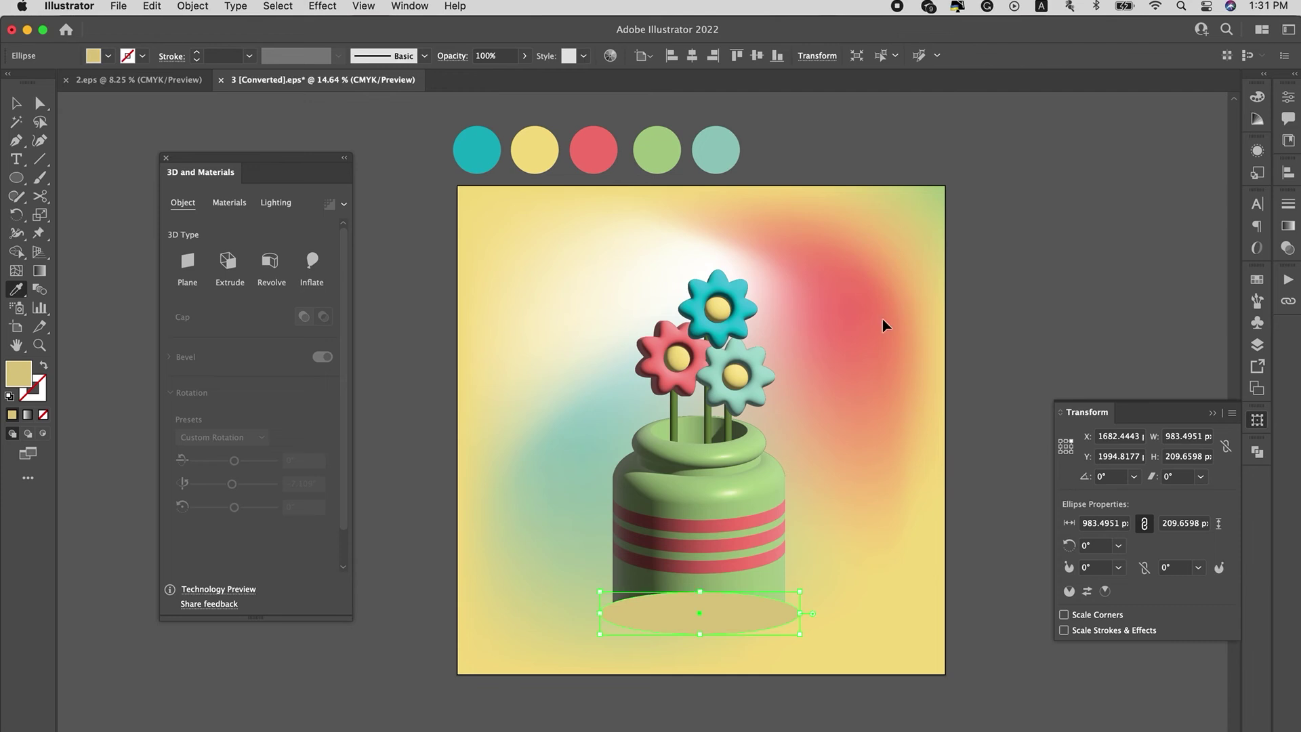
key("super+bracketleft")
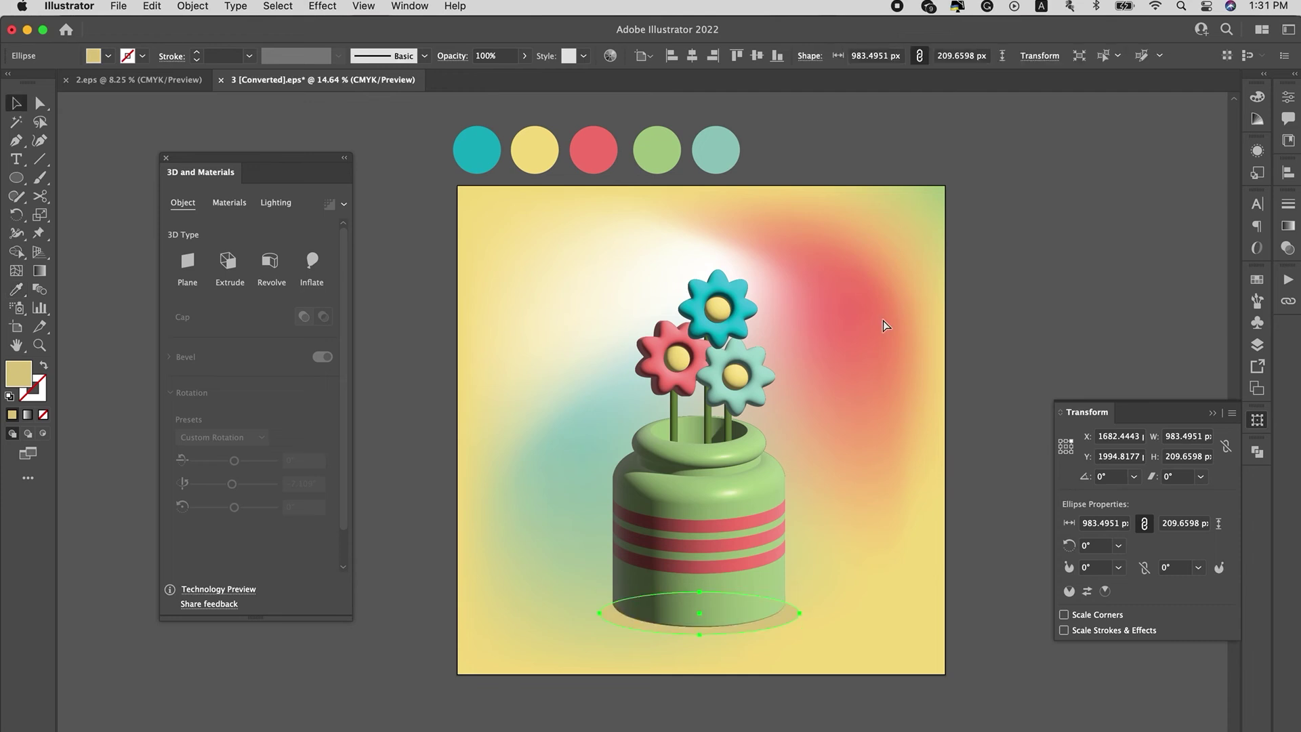
left_click(901, 363)
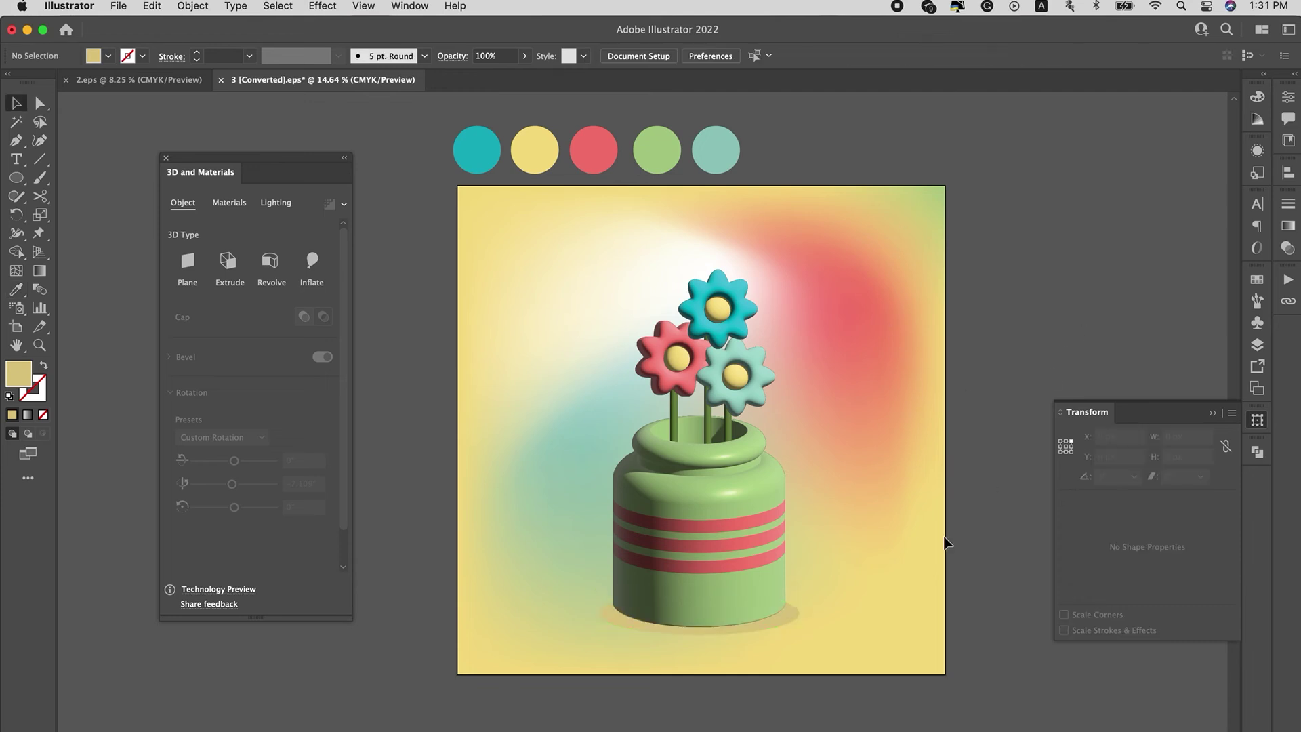
scroll(829, 676, "down", 3)
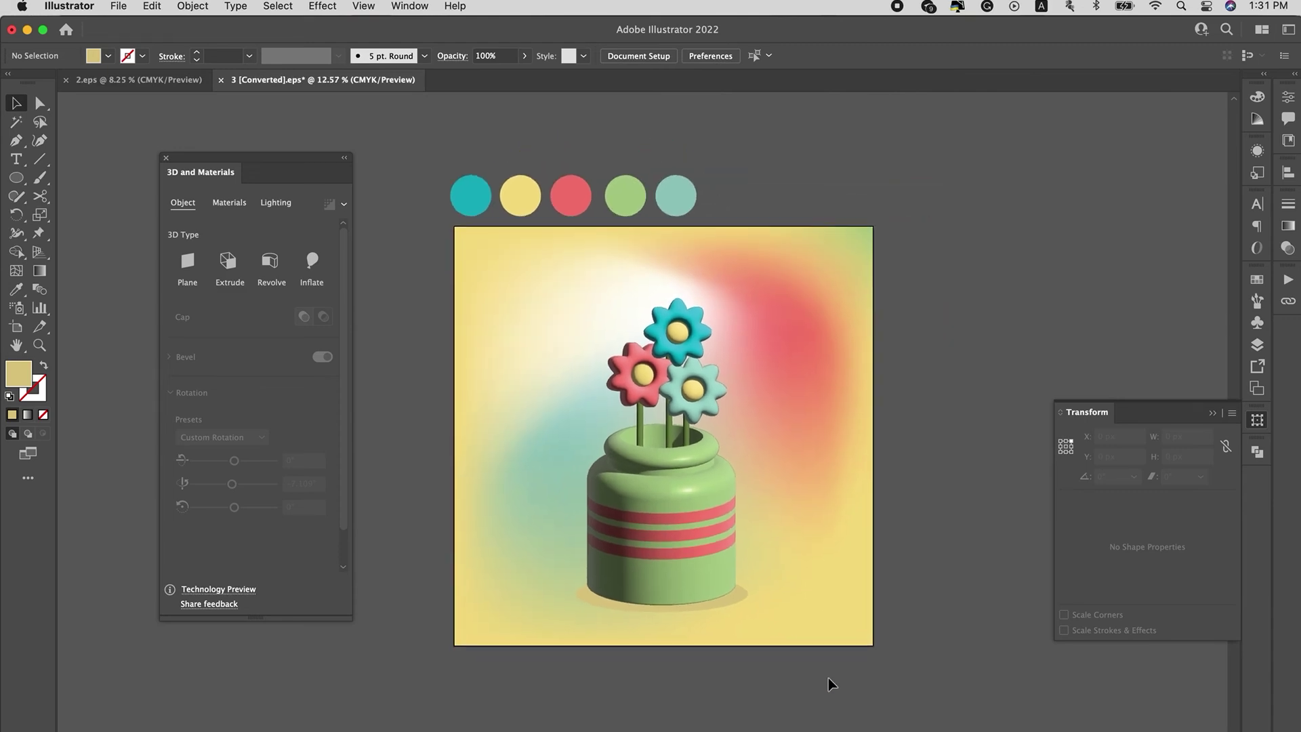
scroll(832, 684, "right", 2)
scroll(832, 684, "down", 1)
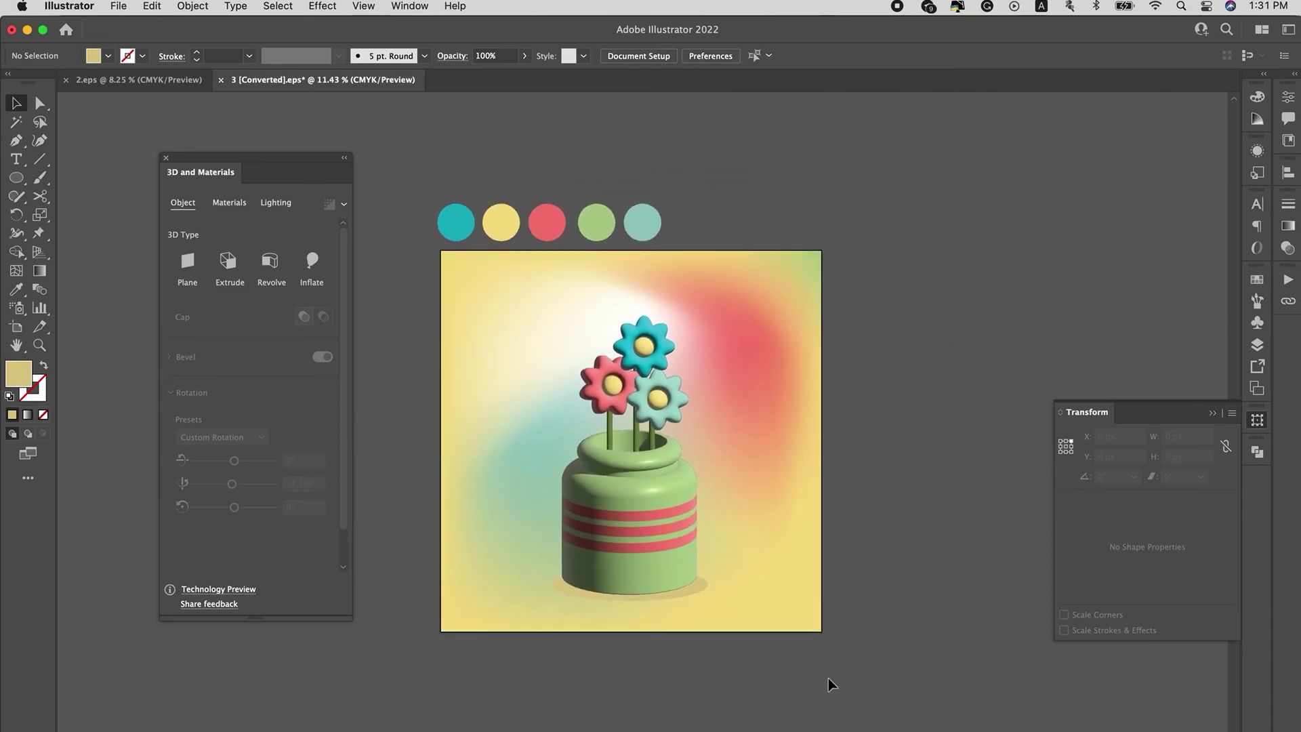